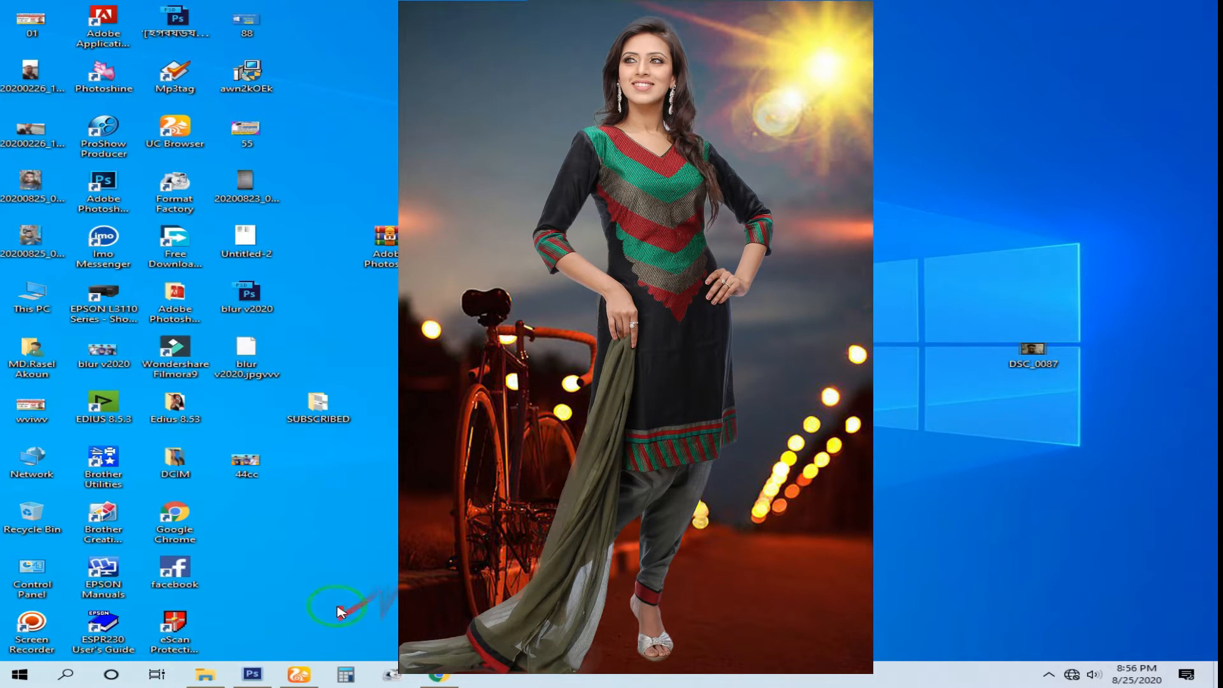
Switch to Photoshop and open the photo Copy of NF 210 from folder 11 on the desktop.
click(252, 673)
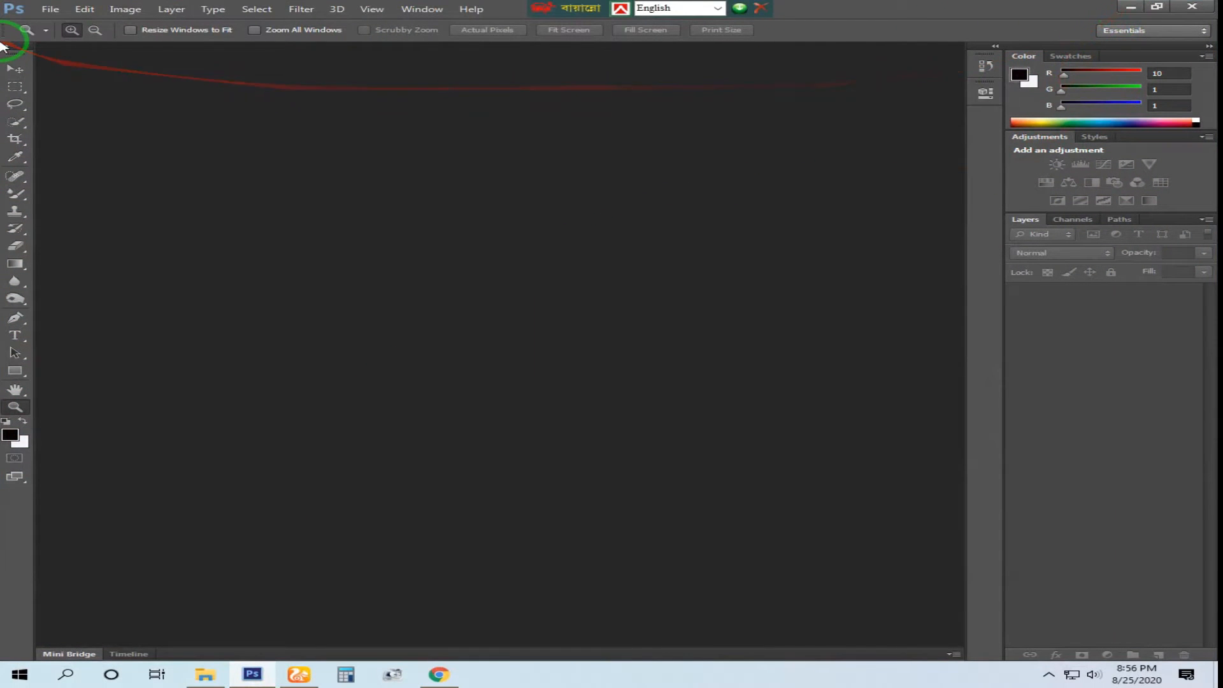
click(46, 11)
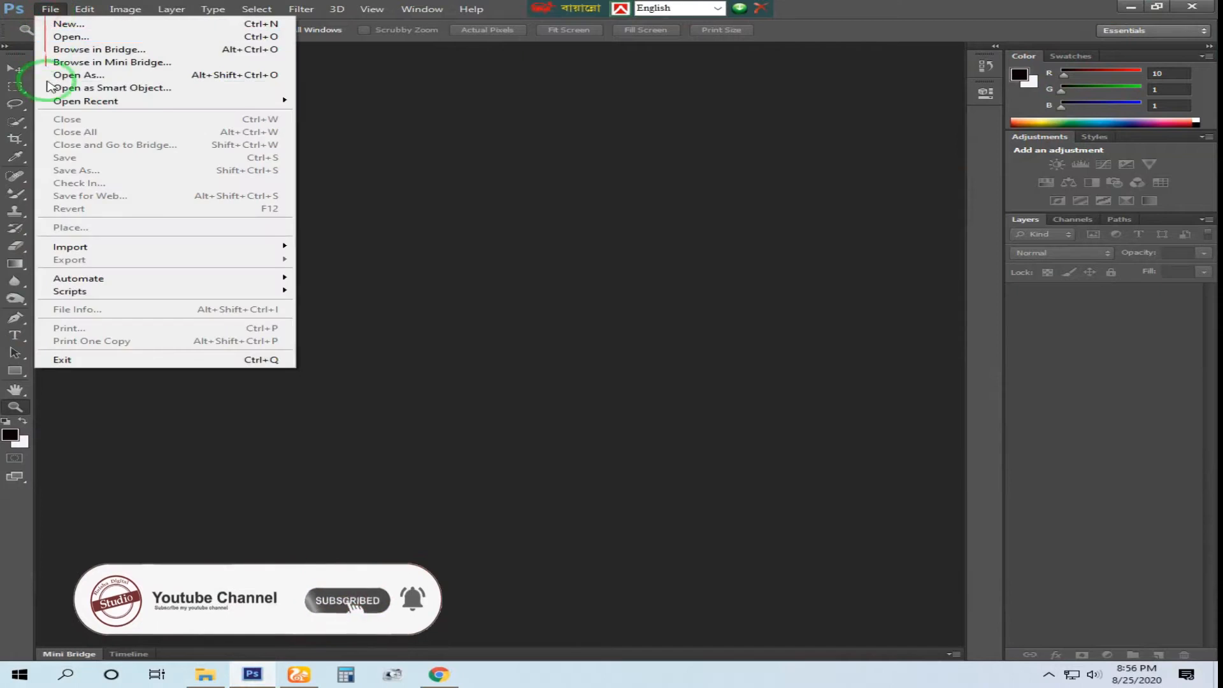
click(76, 37)
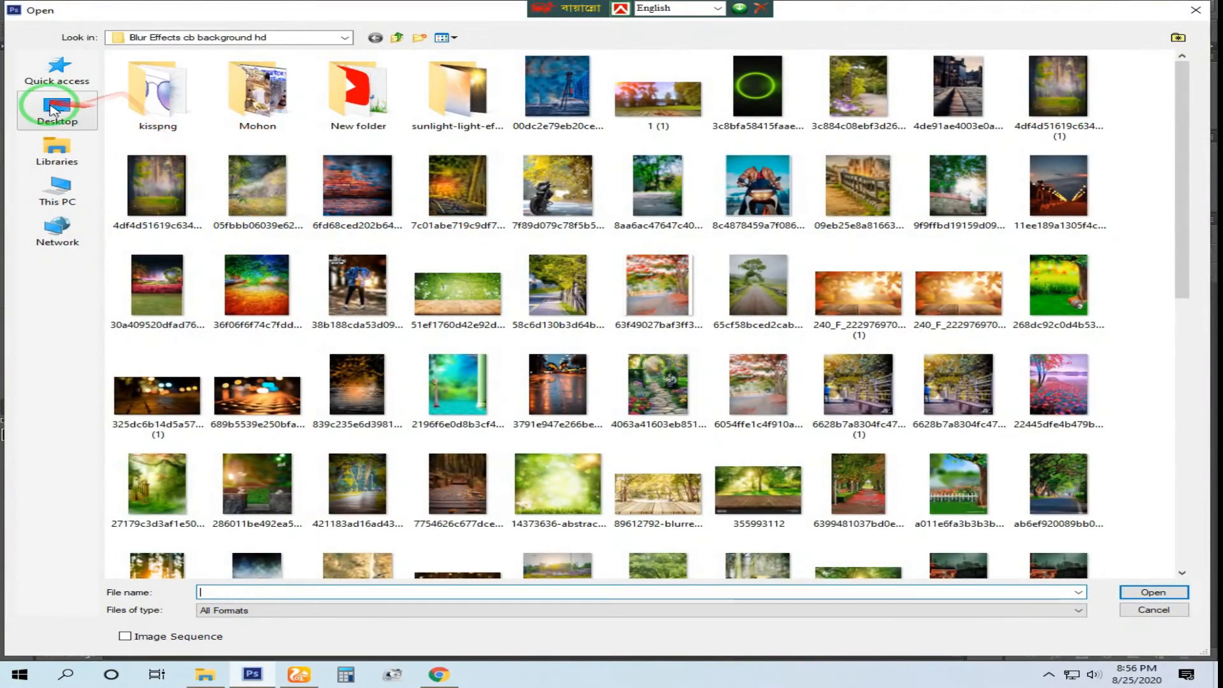
click(398, 38)
click(56, 108)
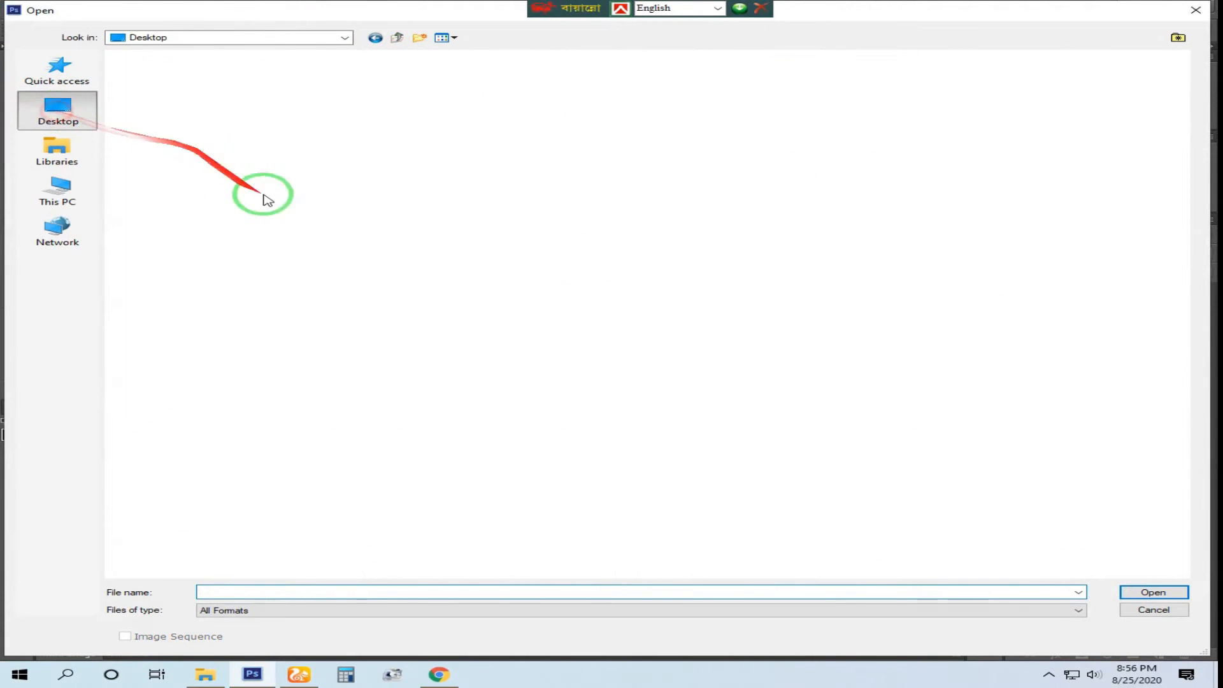
double_click(768, 183)
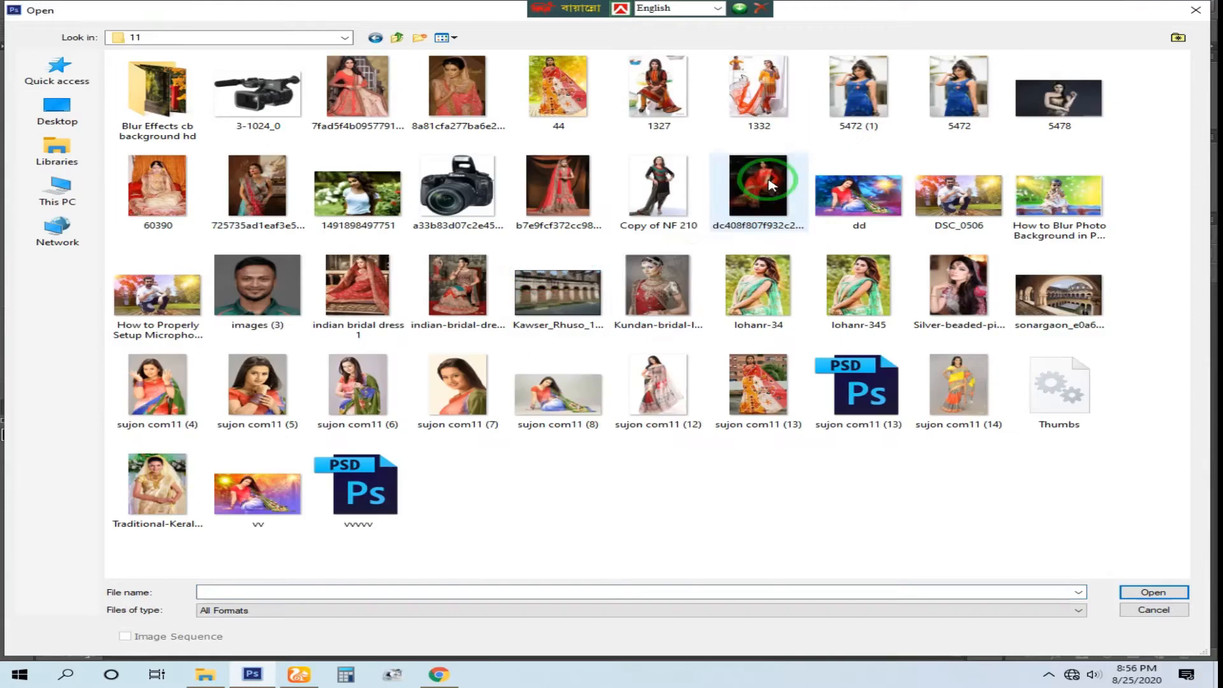
double_click(656, 190)
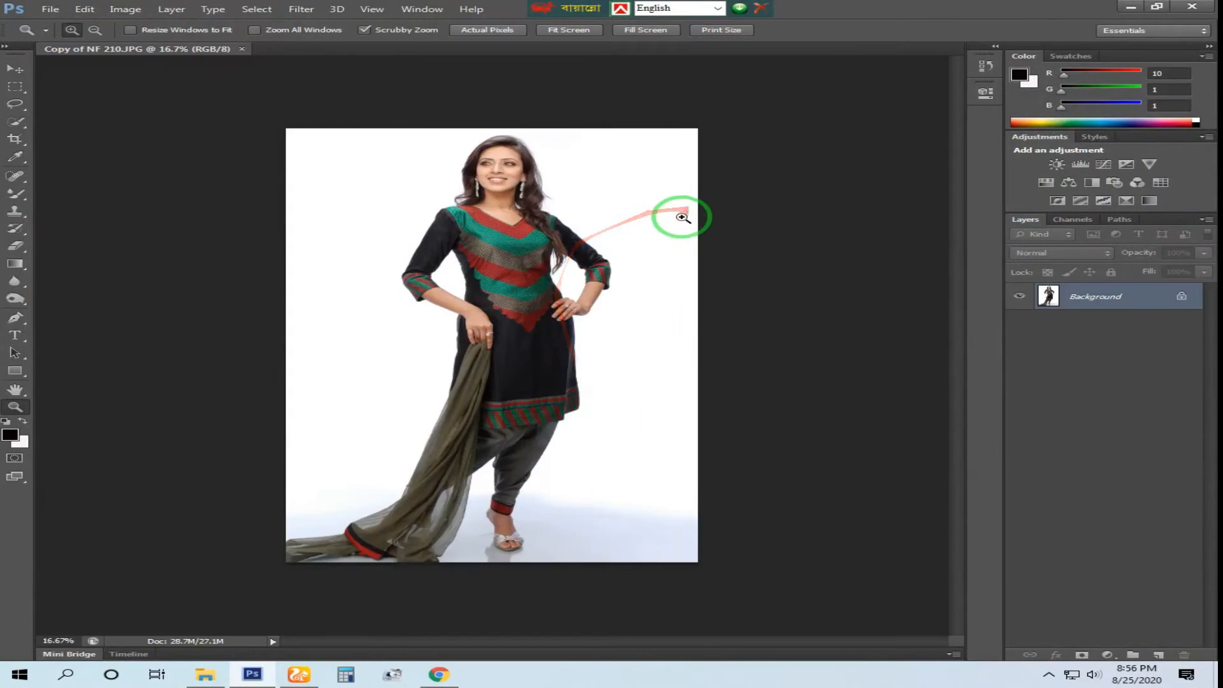
Float the photo in its own document window, enlarge that window and centre it in the workspace.
drag(164, 49, 224, 60)
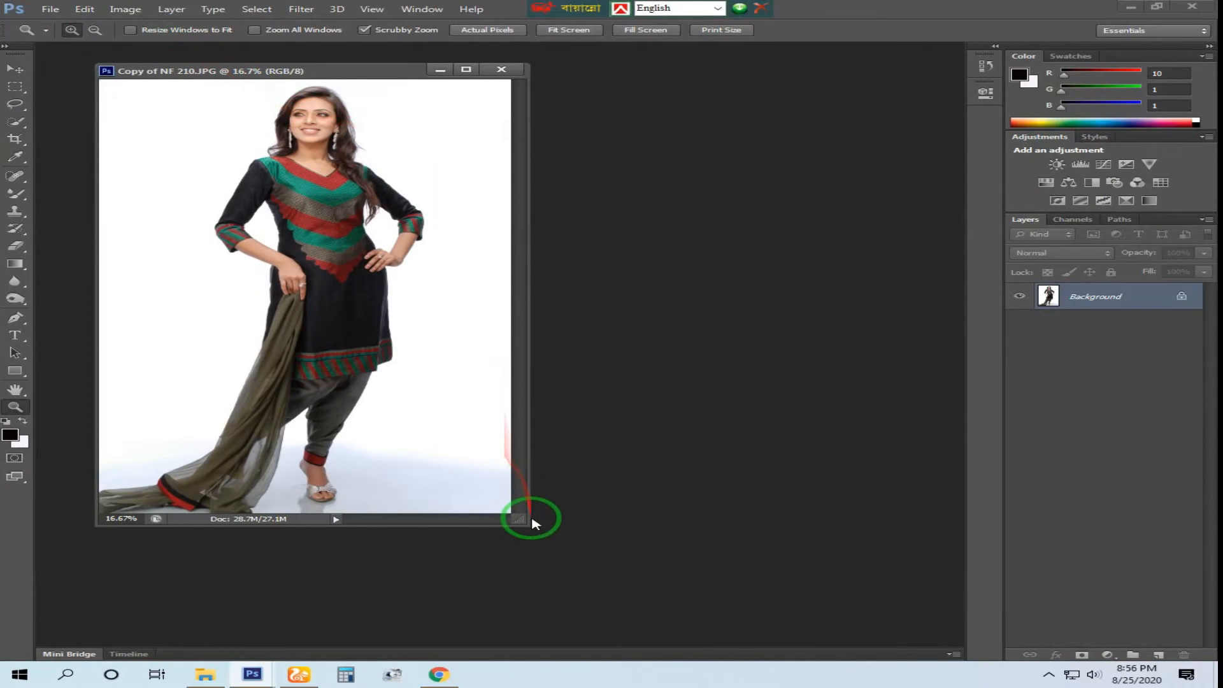
drag(523, 519, 777, 638)
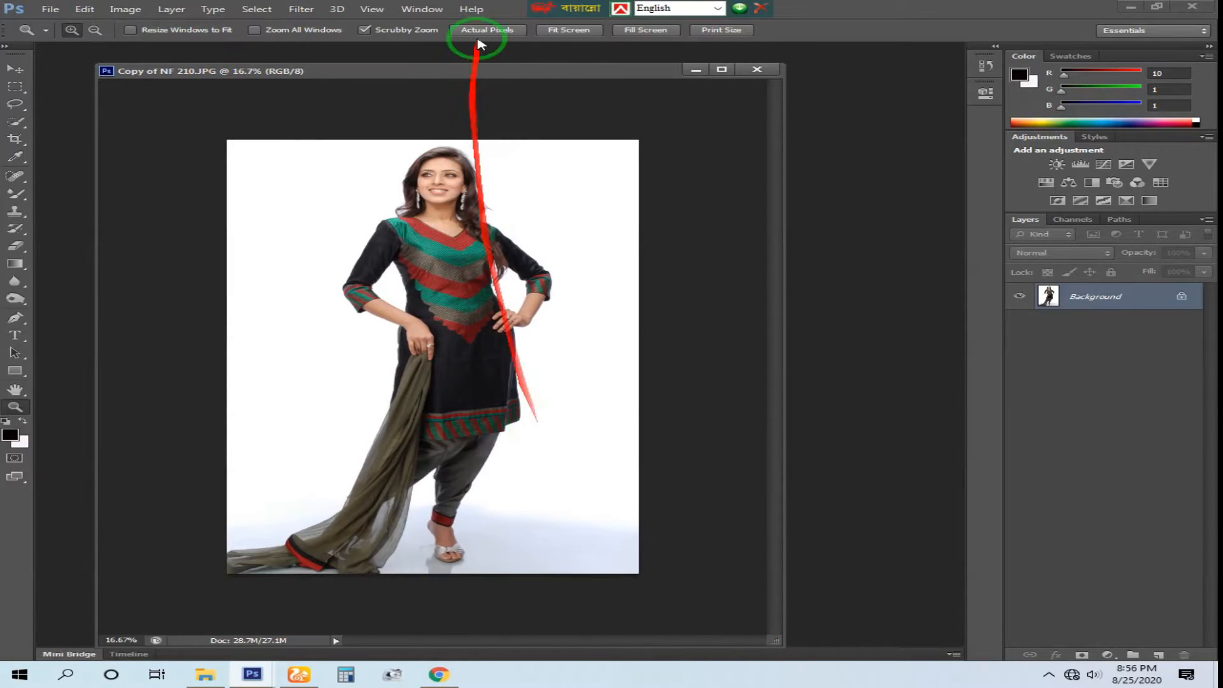
drag(469, 76, 545, 74)
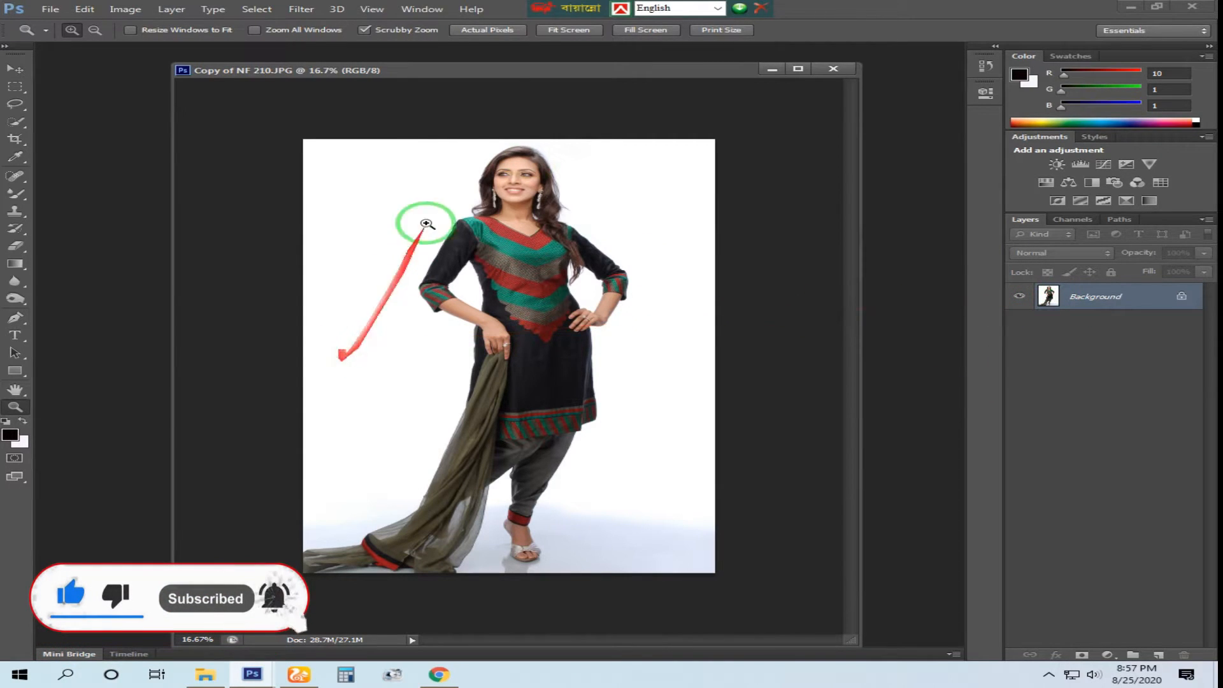
drag(500, 76, 497, 76)
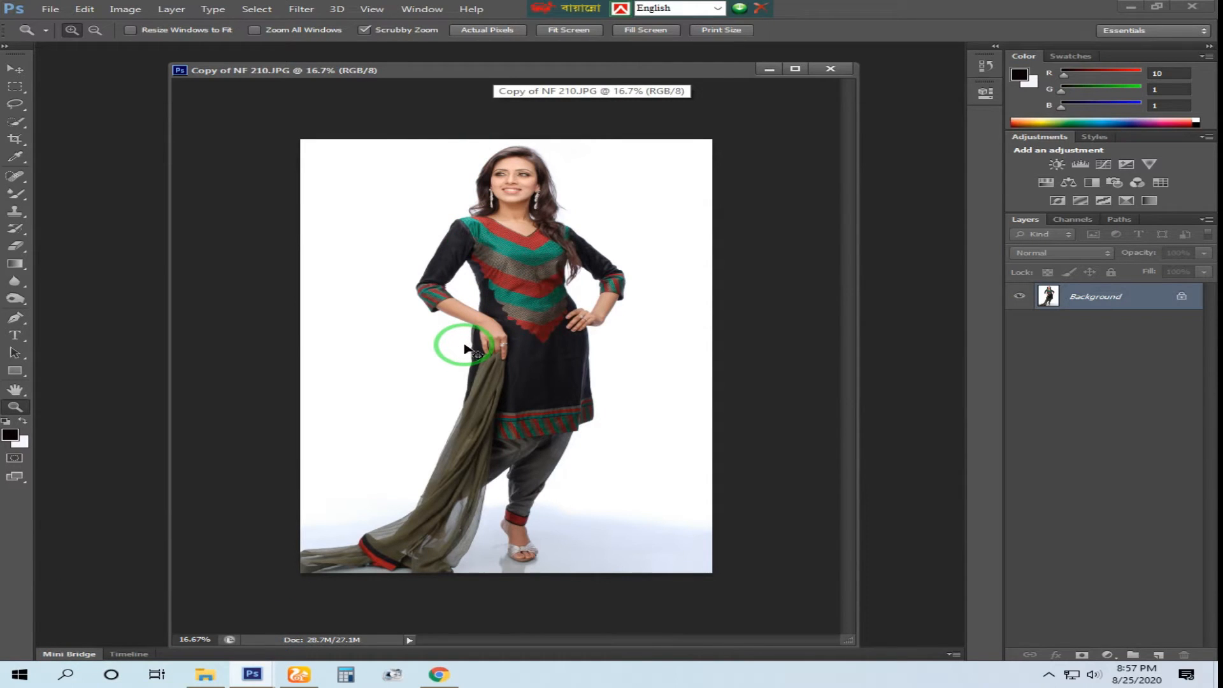
Duplicate the Background layer and hide the original Background.
key(ctrl+j)
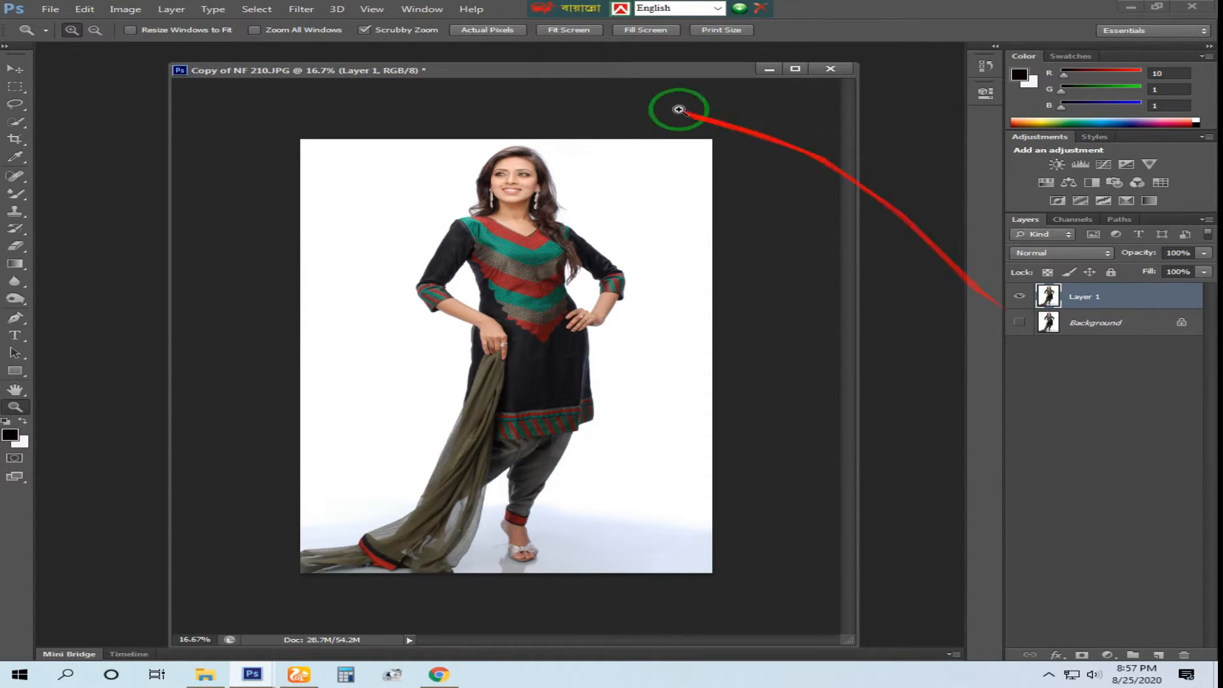
drag(573, 72, 569, 79)
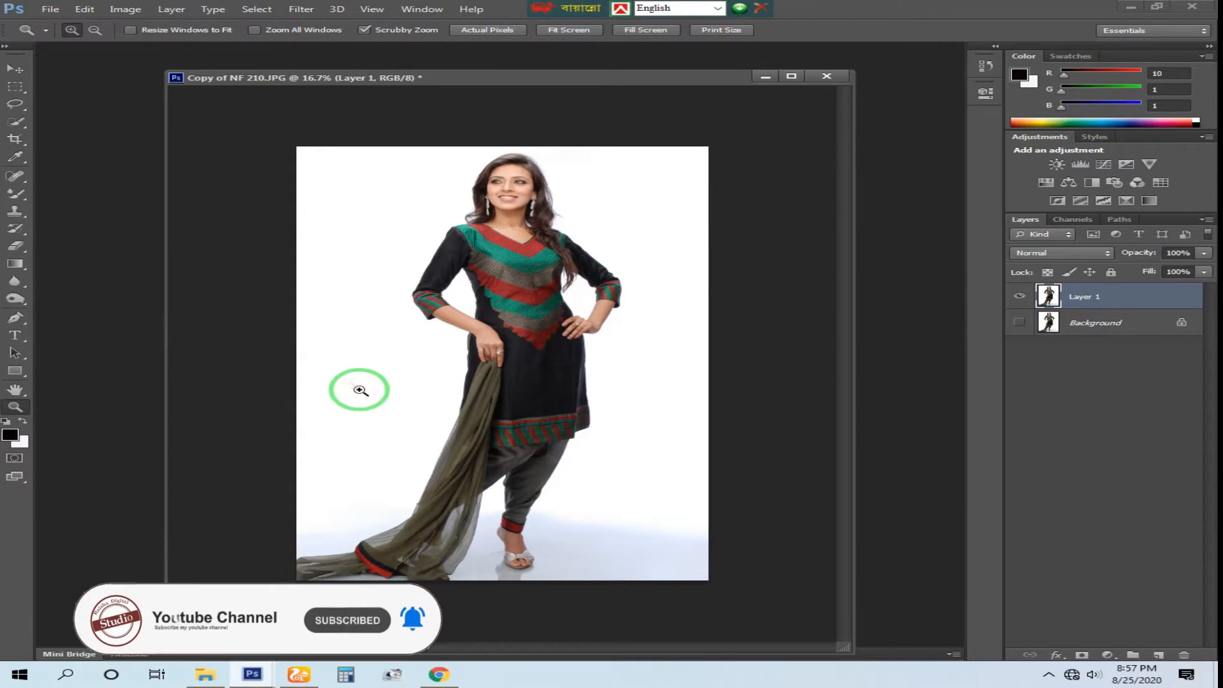
Select the woman, including her dress, legs and trailing scarf, with the Quick Selection Tool.
click(15, 121)
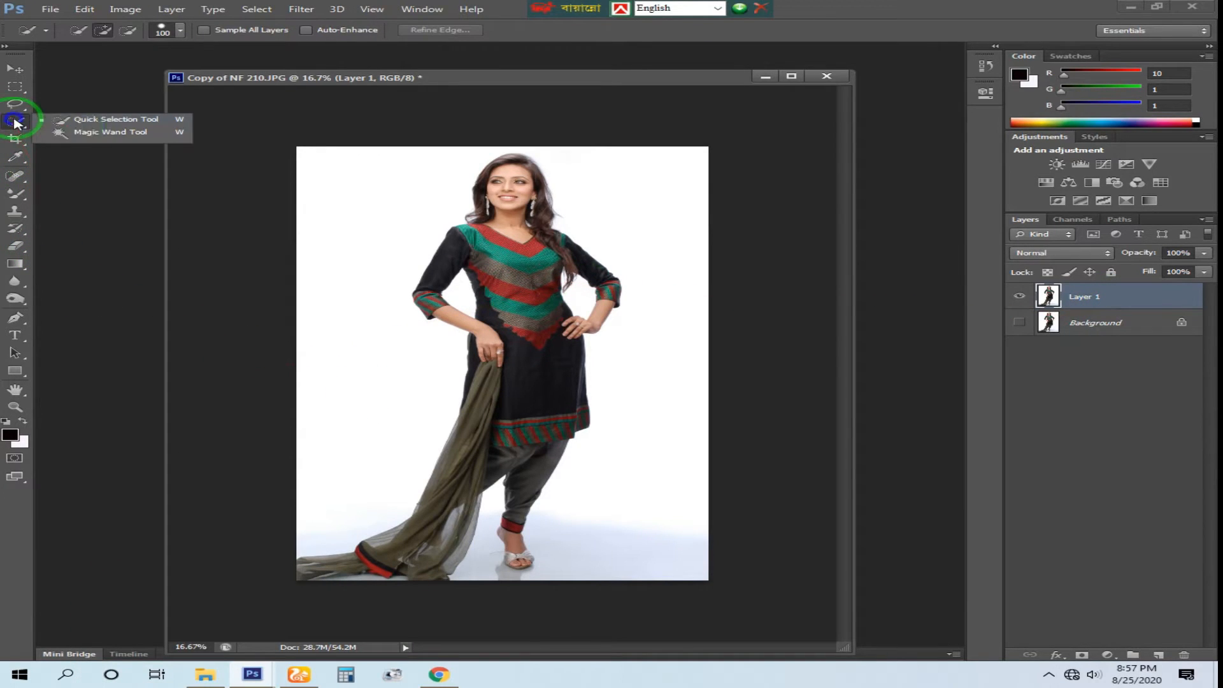
click(100, 121)
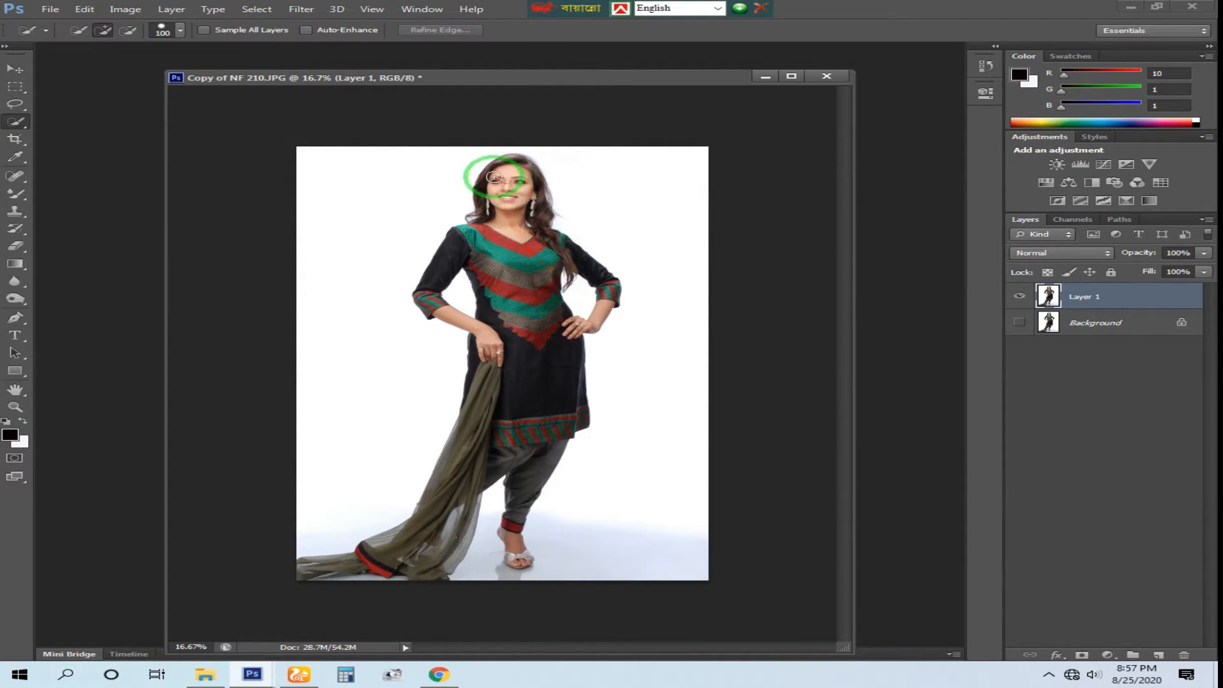
drag(490, 208, 461, 282)
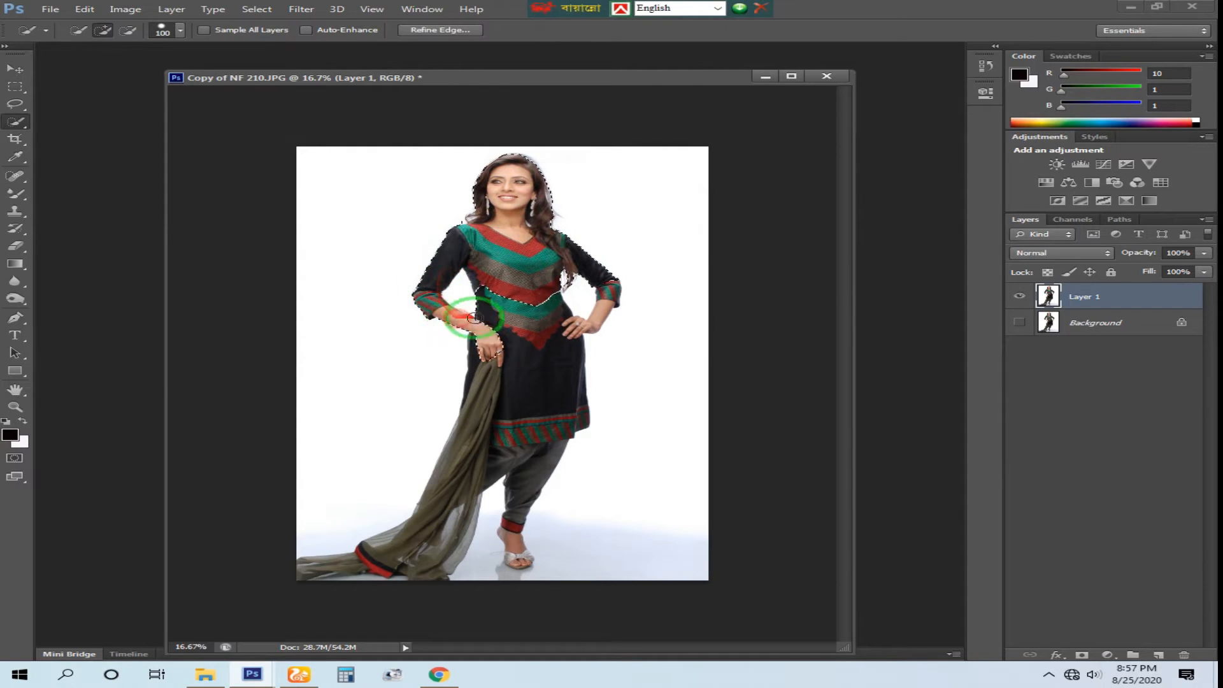
drag(524, 372, 514, 394)
drag(462, 441, 410, 525)
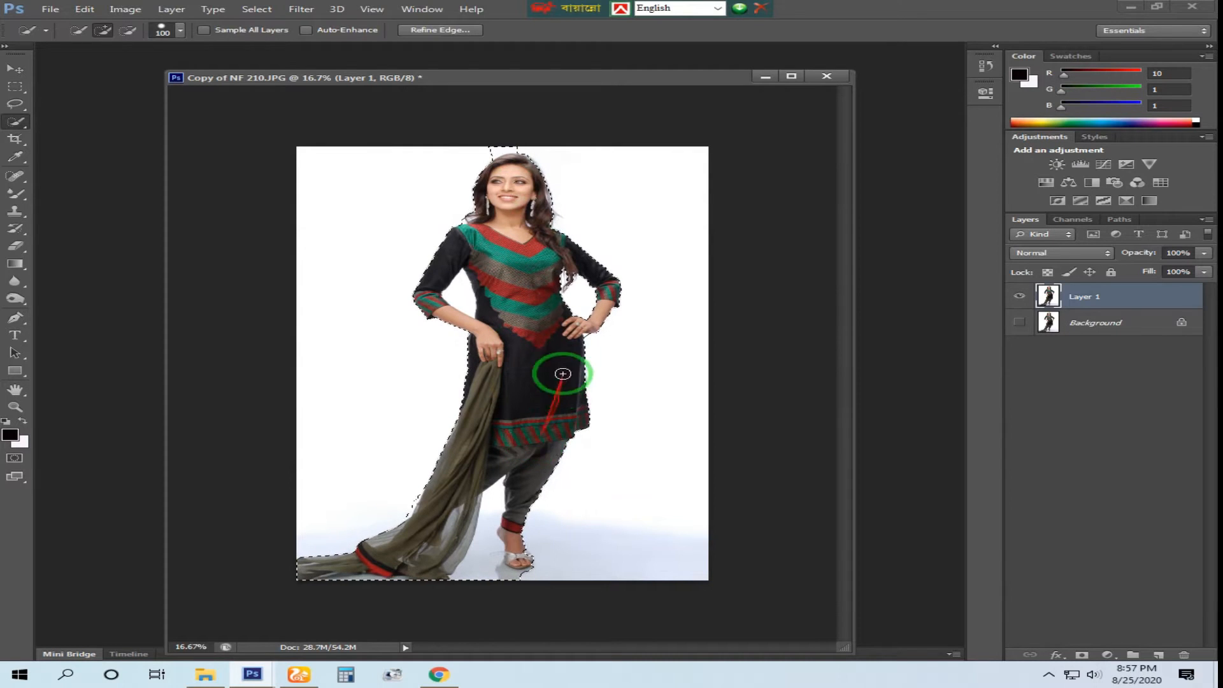
Examine the selection edges around the arms, waist and legs up close.
key(z)
click(601, 292)
click(600, 292)
click(600, 292)
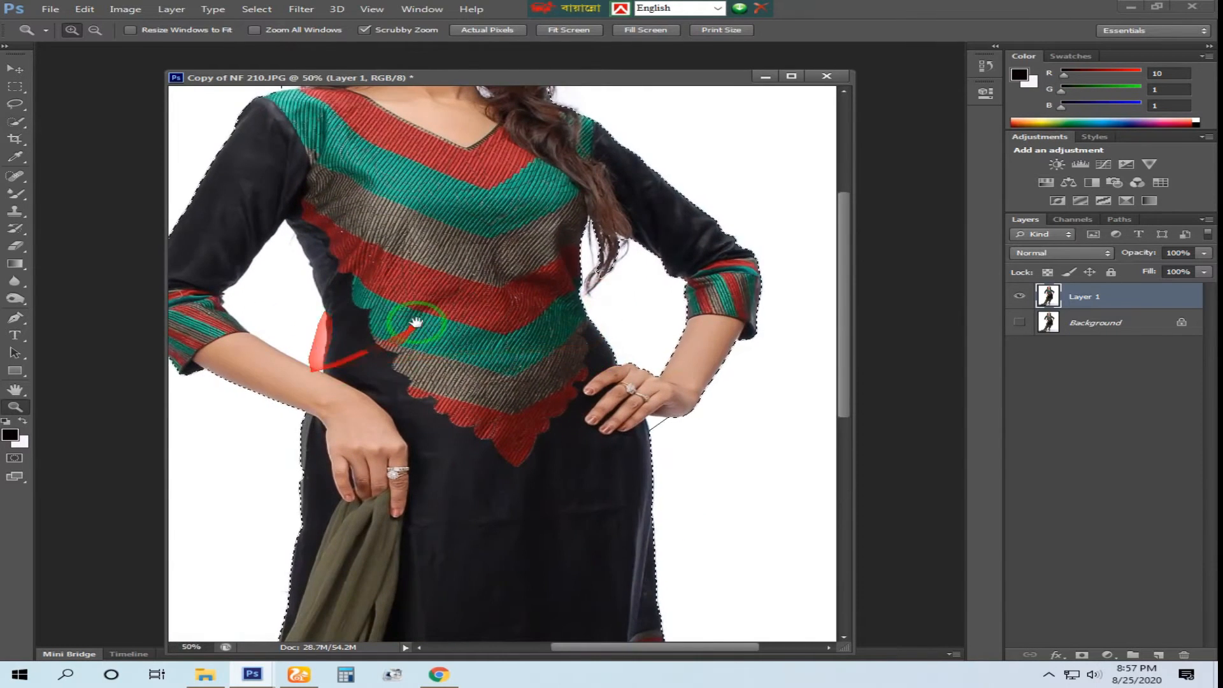
drag(416, 322, 600, 231)
alt+click(627, 501)
alt+click(628, 502)
drag(640, 509, 630, 384)
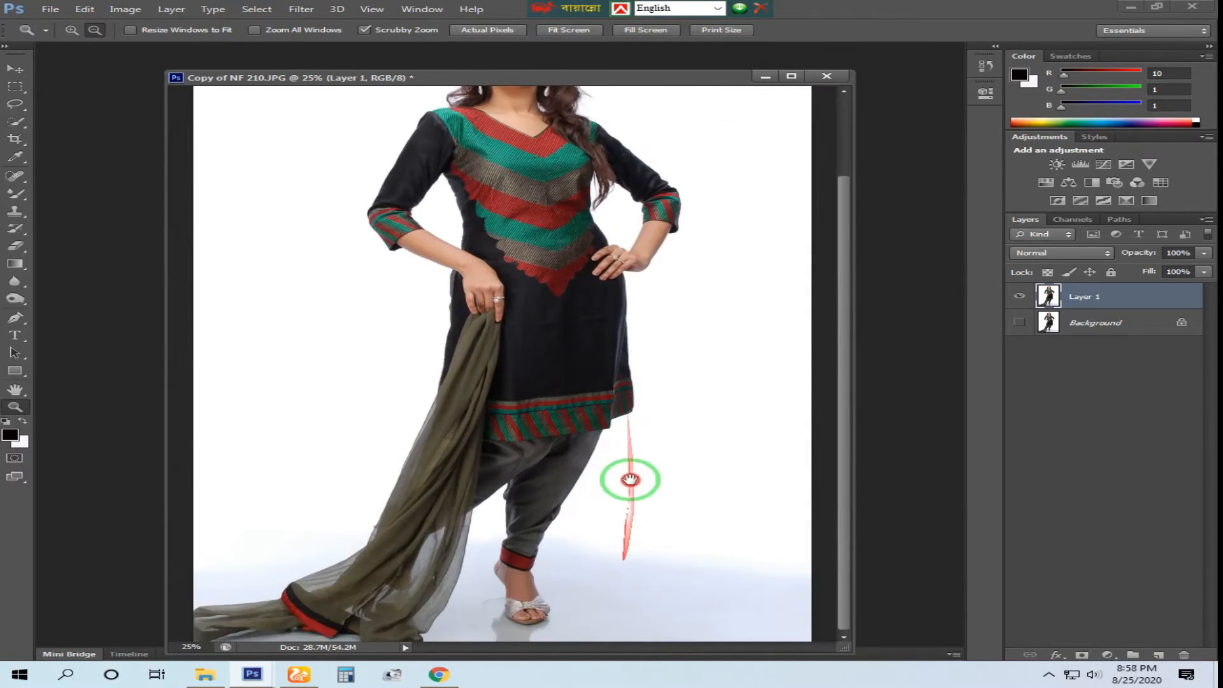
drag(628, 238, 647, 446)
Subtract the excess background above the woman's head from the selection with the Lasso Tool.
click(542, 168)
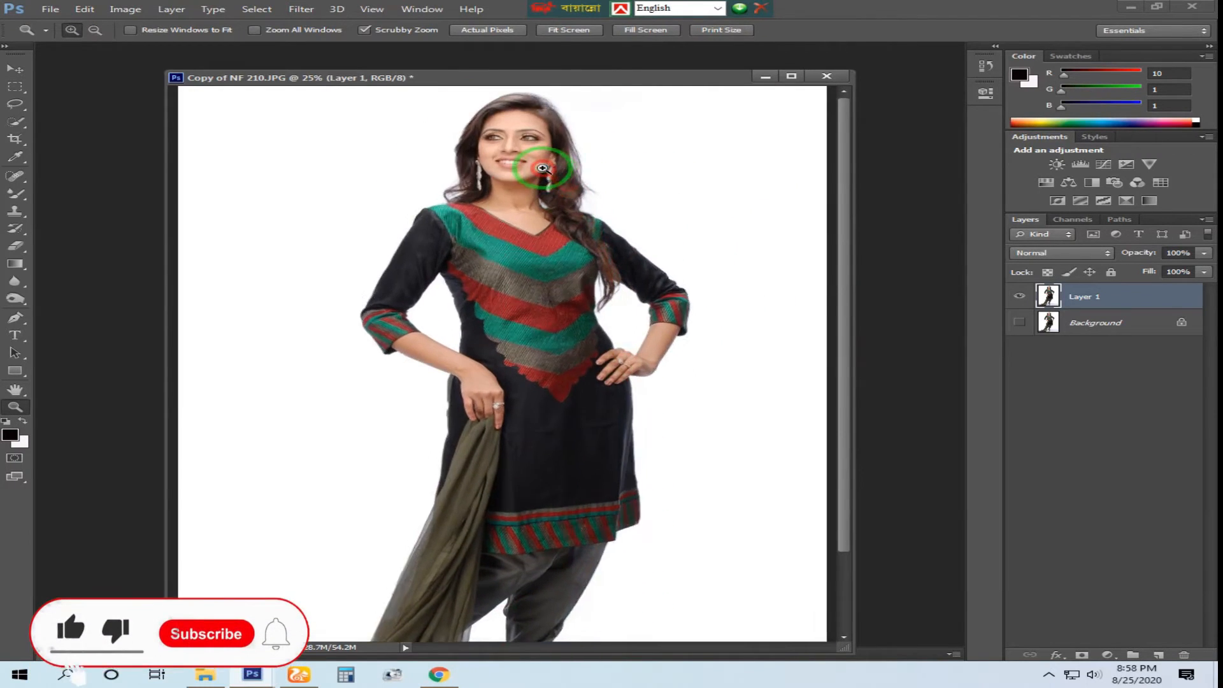
click(542, 168)
drag(551, 237, 592, 318)
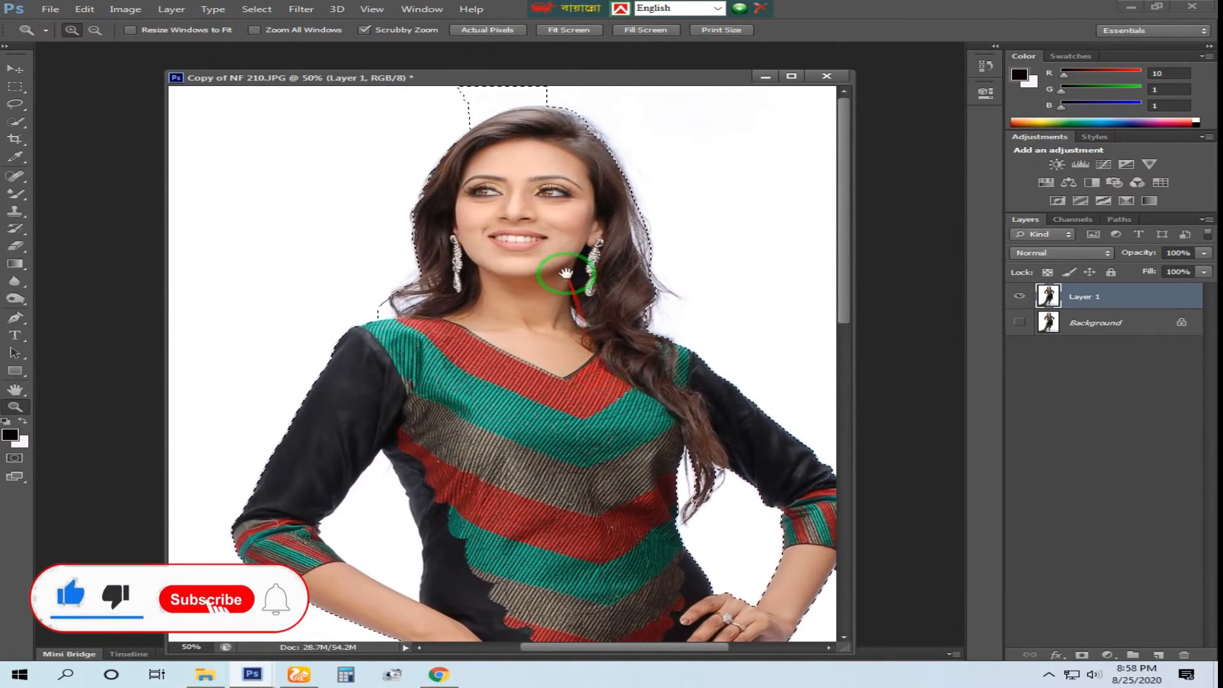
click(545, 158)
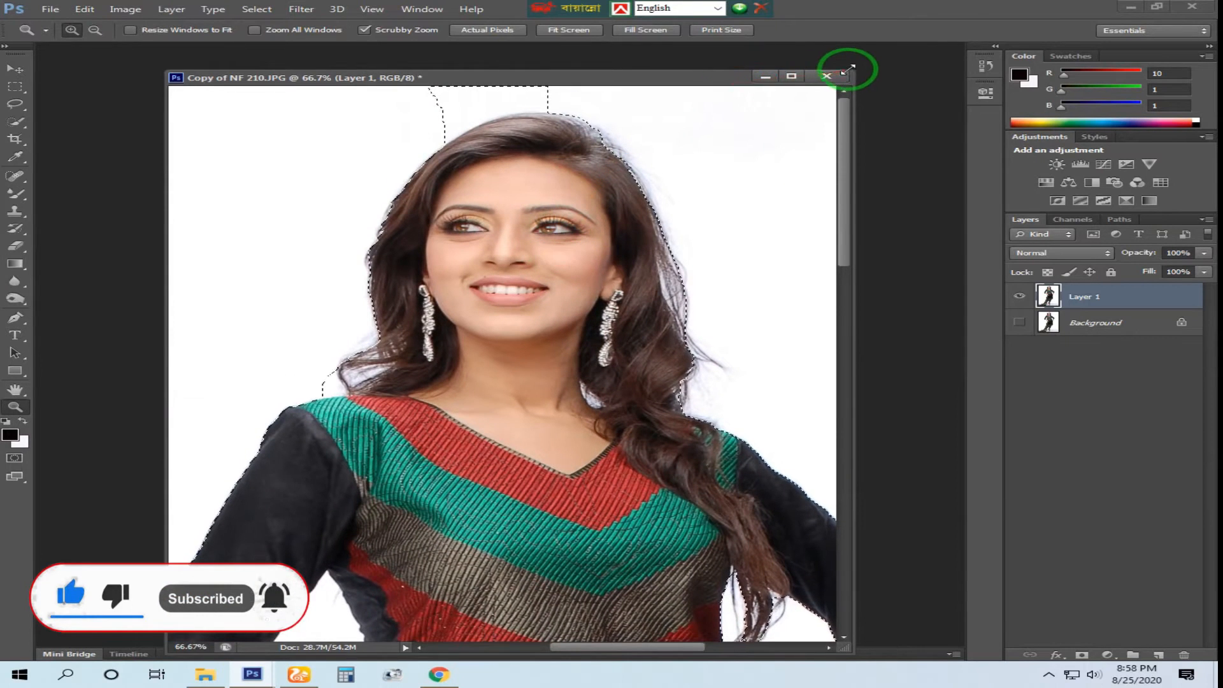
drag(847, 69, 941, 36)
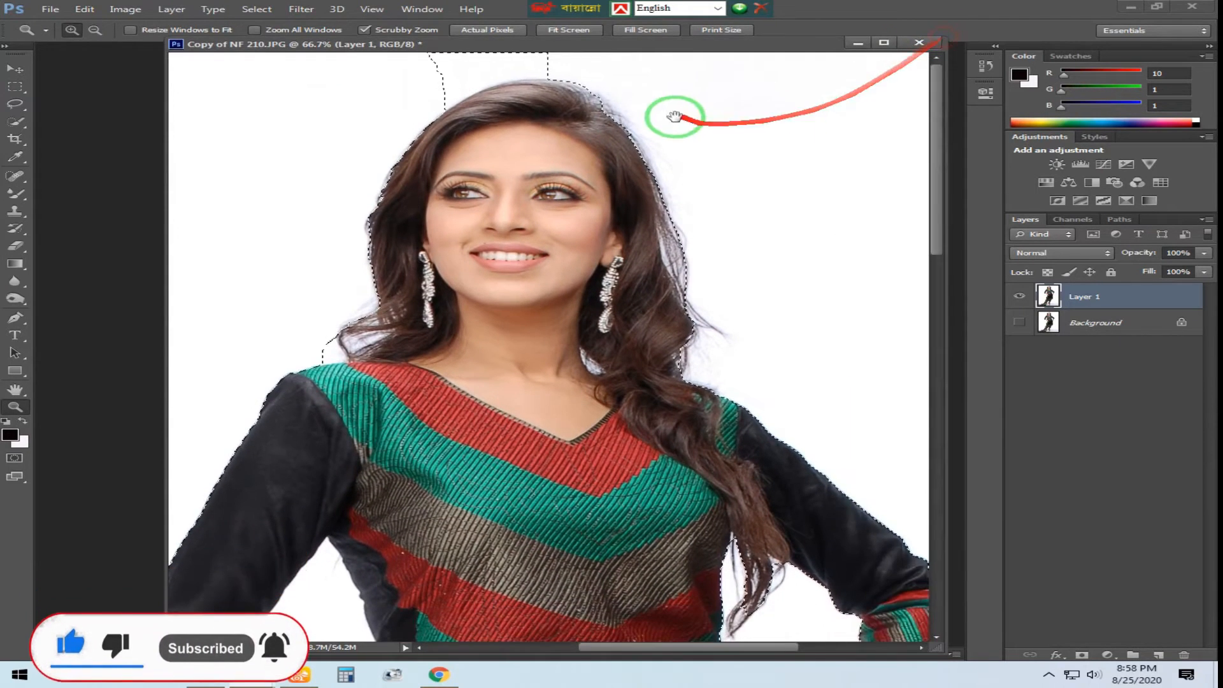
drag(674, 117, 668, 204)
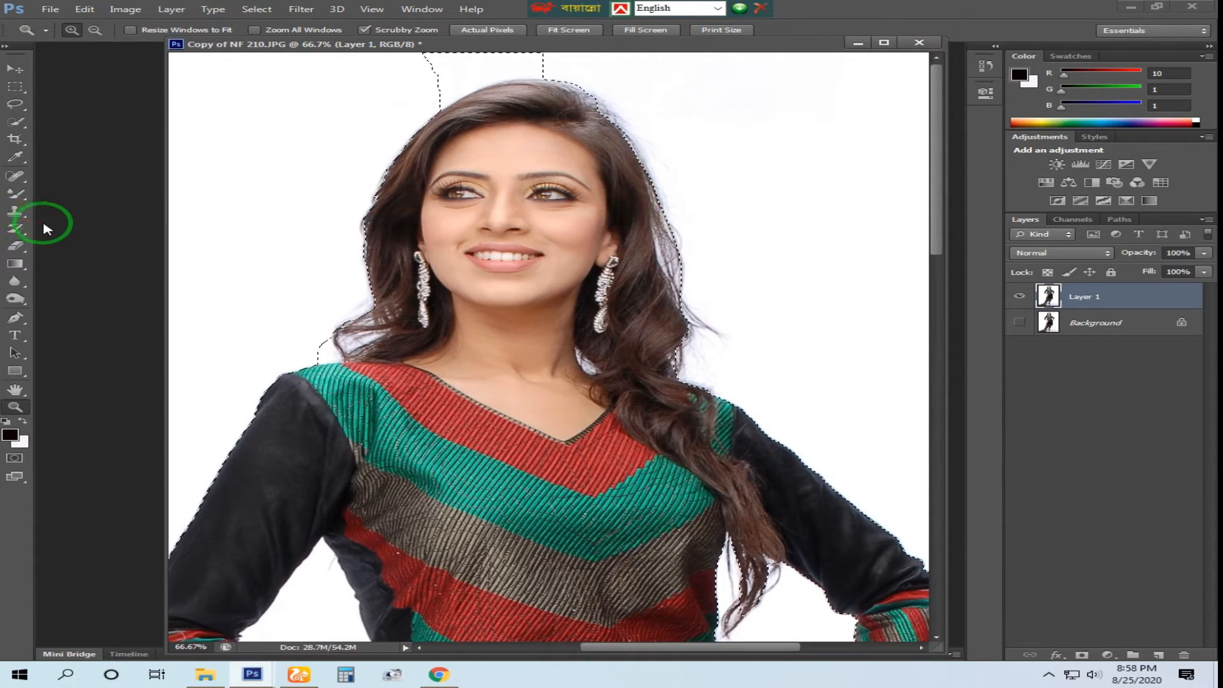
key(l)
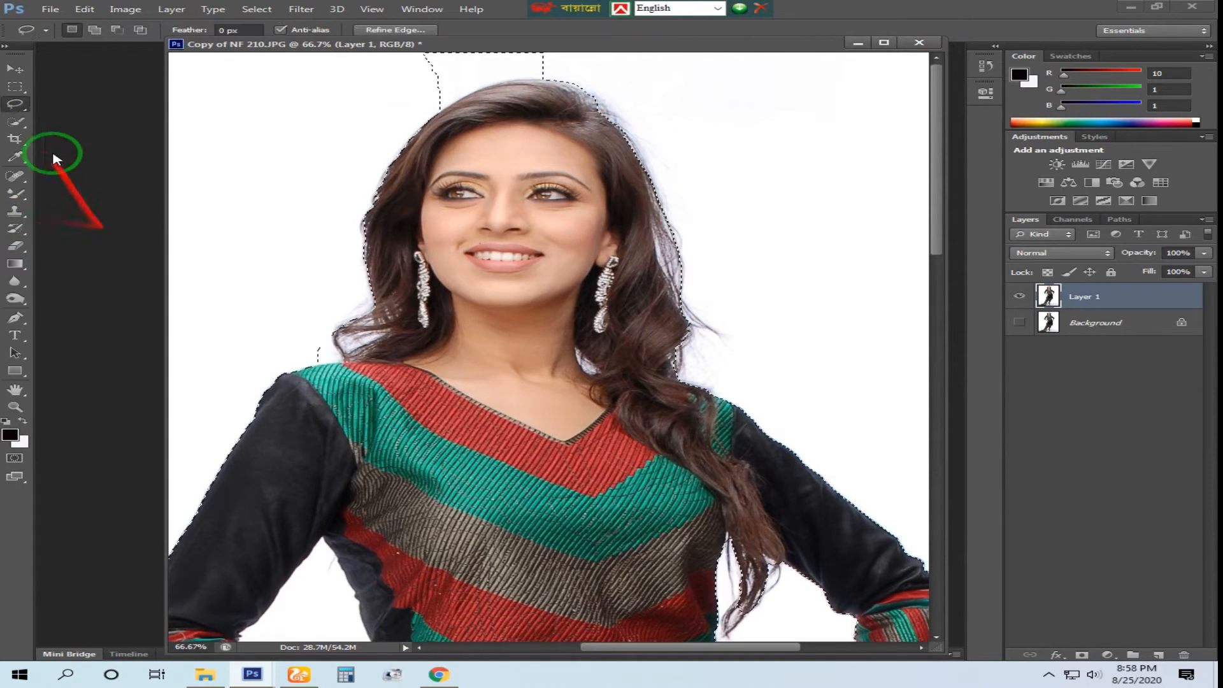
right_click(18, 109)
click(86, 107)
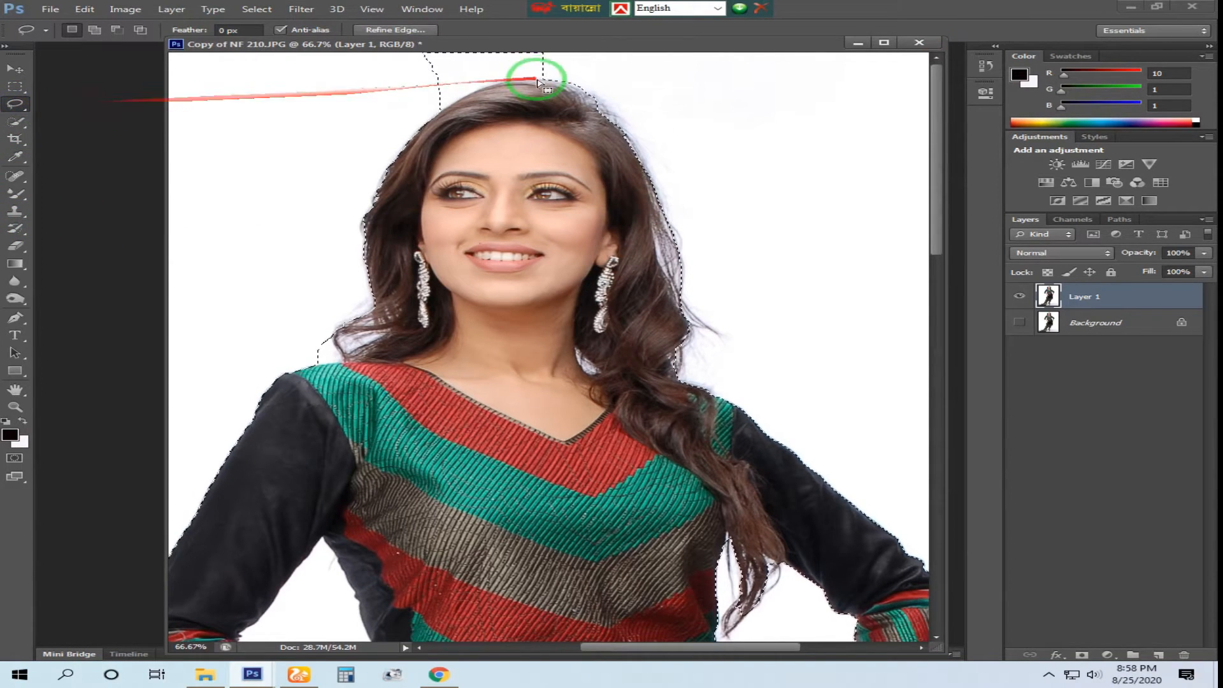
scroll(538, 92, down, 1)
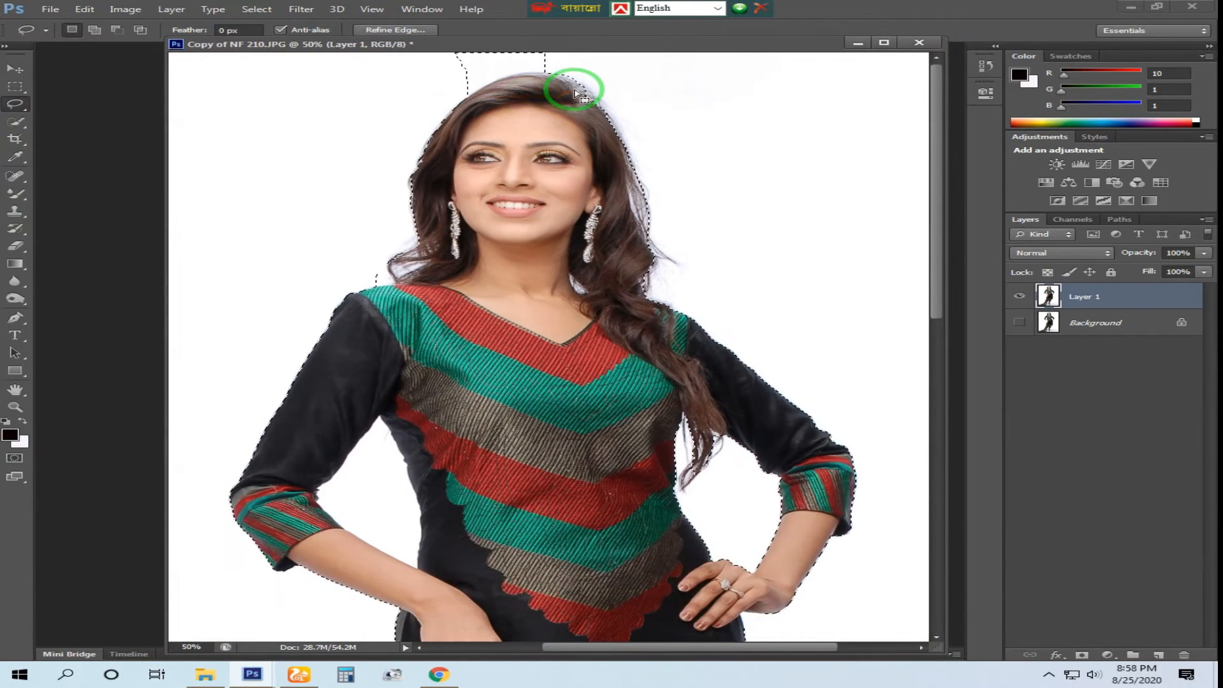
drag(549, 68, 548, 69)
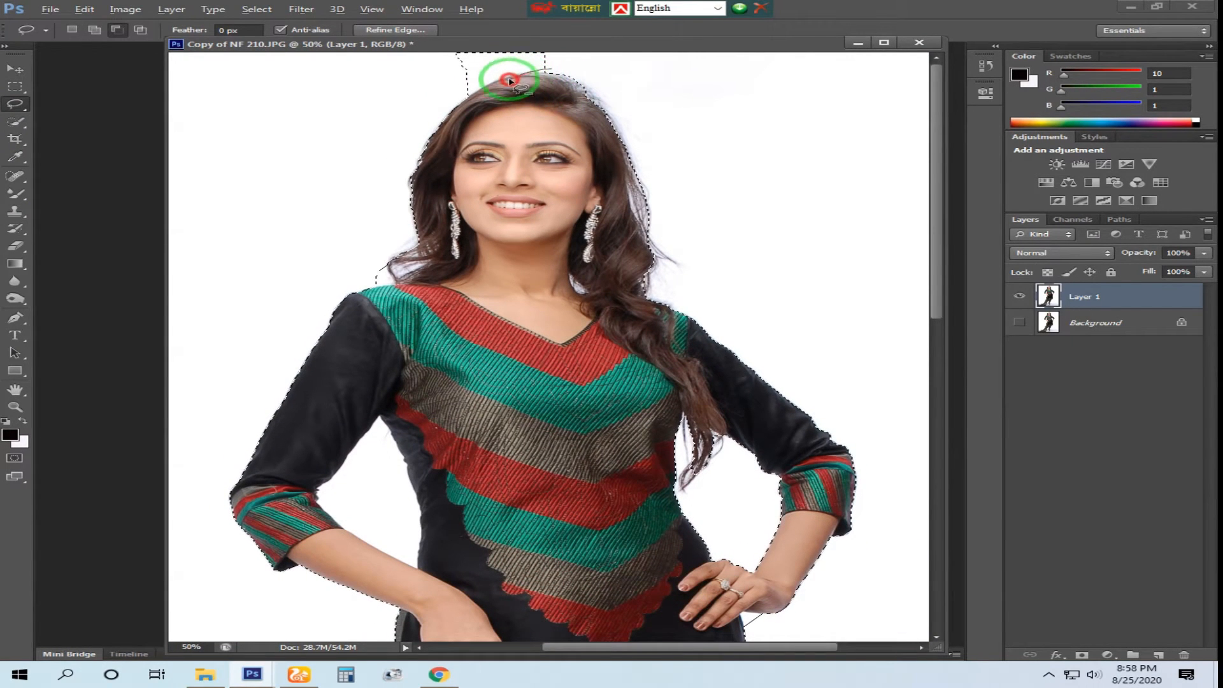
mouse_move(412, 83)
mouse_down()
mouse_move(456, 44)
mouse_move(579, 55)
mouse_up()
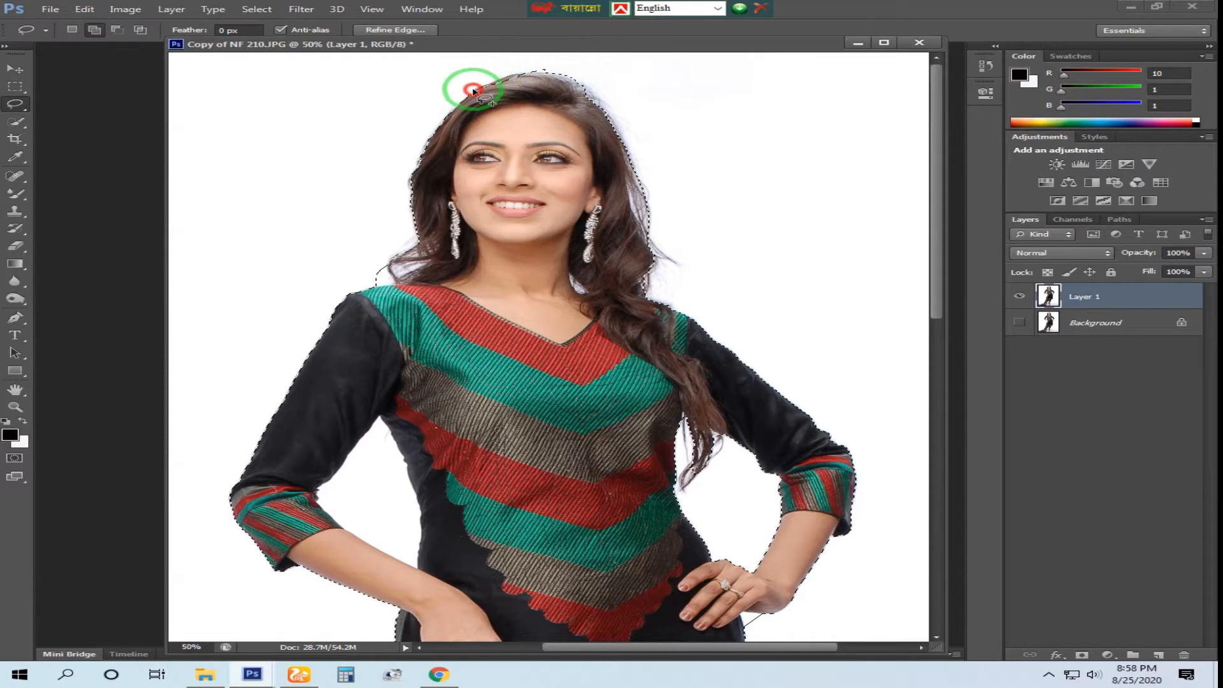
Refine the selection around the gap between the scarf-holding arm and the waist with the Lasso Tool.
drag(437, 507, 456, 331)
mouse_move(410, 251)
mouse_down()
mouse_move(438, 297)
mouse_move(449, 386)
mouse_up()
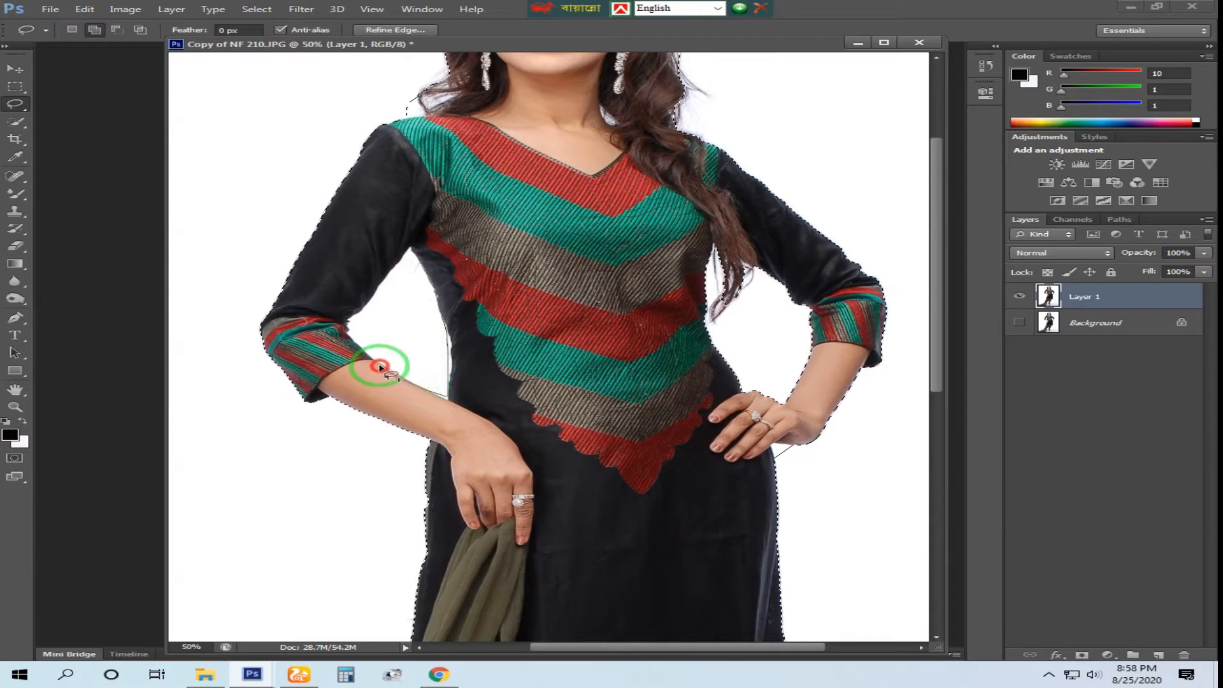
mouse_move(369, 296)
mouse_down()
mouse_move(408, 248)
mouse_move(448, 259)
mouse_move(410, 248)
mouse_move(454, 338)
mouse_move(450, 399)
mouse_move(387, 369)
mouse_move(348, 329)
mouse_move(406, 252)
mouse_up()
Switch to full screen view and correct the selection edge around the foot and shoe with the Lasso Tool.
drag(578, 358, 564, 179)
drag(605, 435, 600, 152)
drag(619, 387, 670, 361)
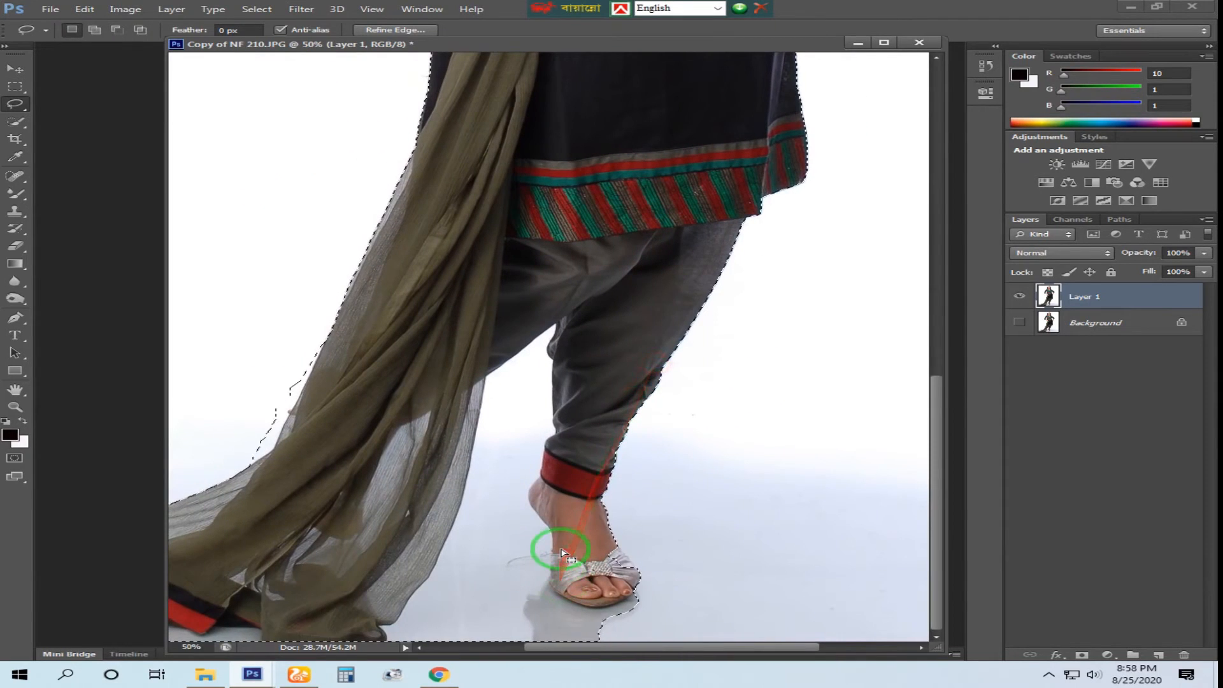
key(f)
drag(535, 553, 804, 398)
drag(739, 389, 834, 454)
drag(659, 418, 651, 379)
mouse_move(716, 487)
mouse_down()
mouse_move(731, 545)
mouse_move(768, 517)
mouse_up()
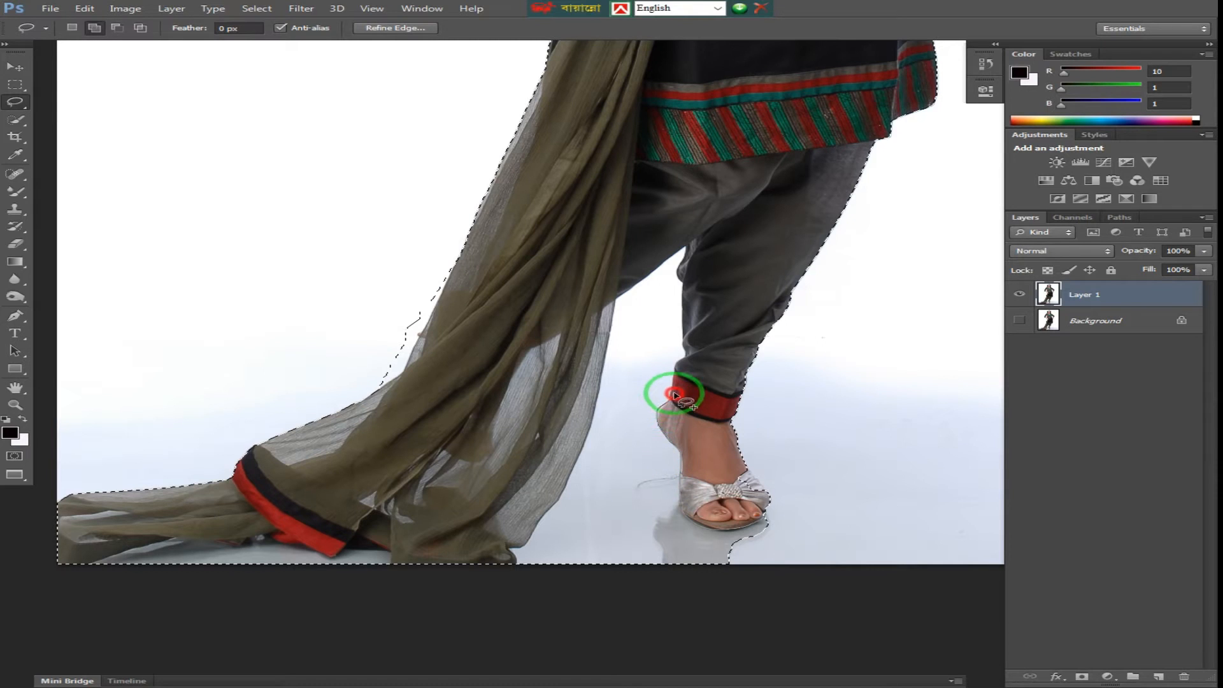
mouse_move(679, 347)
mouse_down()
mouse_move(679, 251)
mouse_move(653, 296)
mouse_move(637, 443)
mouse_move(656, 548)
mouse_move(774, 606)
mouse_move(769, 528)
mouse_up()
mouse_move(769, 527)
mouse_down()
mouse_move(746, 466)
mouse_move(769, 491)
mouse_move(729, 488)
mouse_move(780, 523)
mouse_move(726, 530)
mouse_move(703, 594)
mouse_move(791, 579)
mouse_move(767, 515)
mouse_up()
Subtract the floor beneath the shoe and the background between the scarf and the trouser leg from the selection.
key(shift)
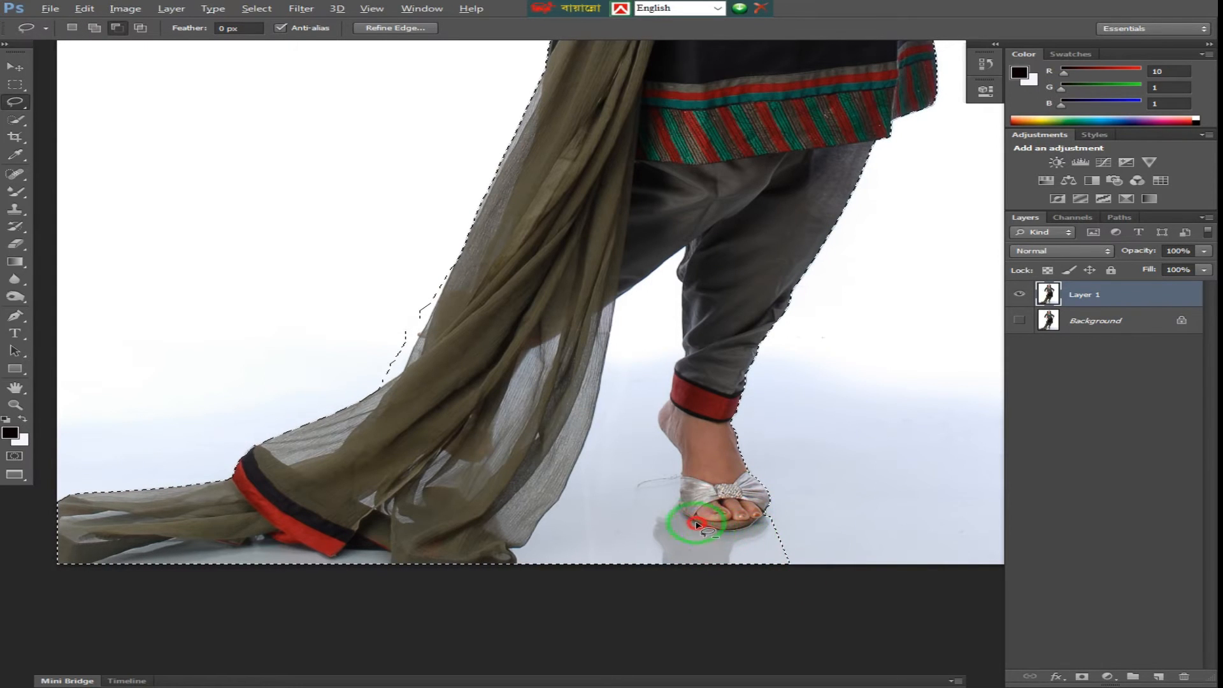
mouse_move(646, 554)
mouse_down()
mouse_move(815, 552)
mouse_move(688, 506)
mouse_up()
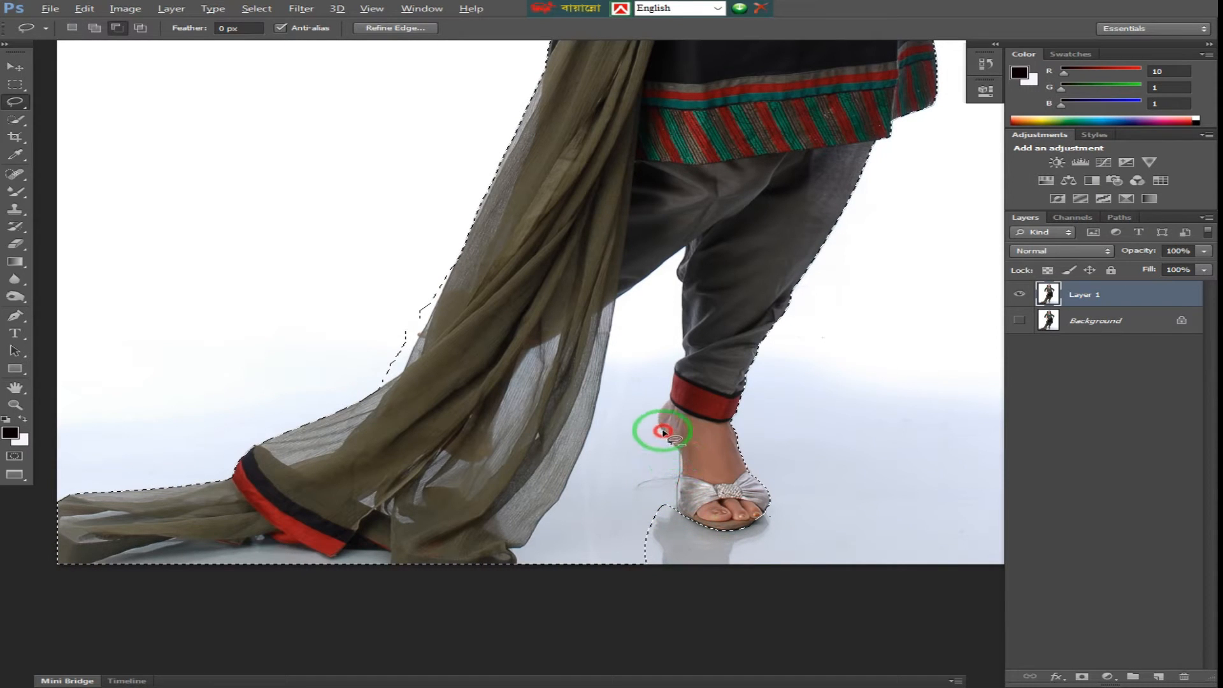
mouse_move(669, 397)
mouse_down()
mouse_move(688, 328)
mouse_move(676, 254)
mouse_move(618, 301)
mouse_move(593, 410)
mouse_move(527, 532)
mouse_move(537, 595)
mouse_move(599, 589)
mouse_move(560, 554)
mouse_move(518, 567)
mouse_move(663, 564)
mouse_move(594, 504)
mouse_move(658, 300)
mouse_move(649, 503)
mouse_move(555, 591)
mouse_move(705, 322)
mouse_move(690, 254)
mouse_move(647, 494)
mouse_move(664, 535)
mouse_move(546, 577)
mouse_move(601, 502)
mouse_move(661, 504)
mouse_up()
mouse_move(687, 264)
mouse_down()
mouse_move(674, 356)
mouse_move(682, 249)
mouse_move(691, 300)
mouse_move(684, 255)
mouse_up()
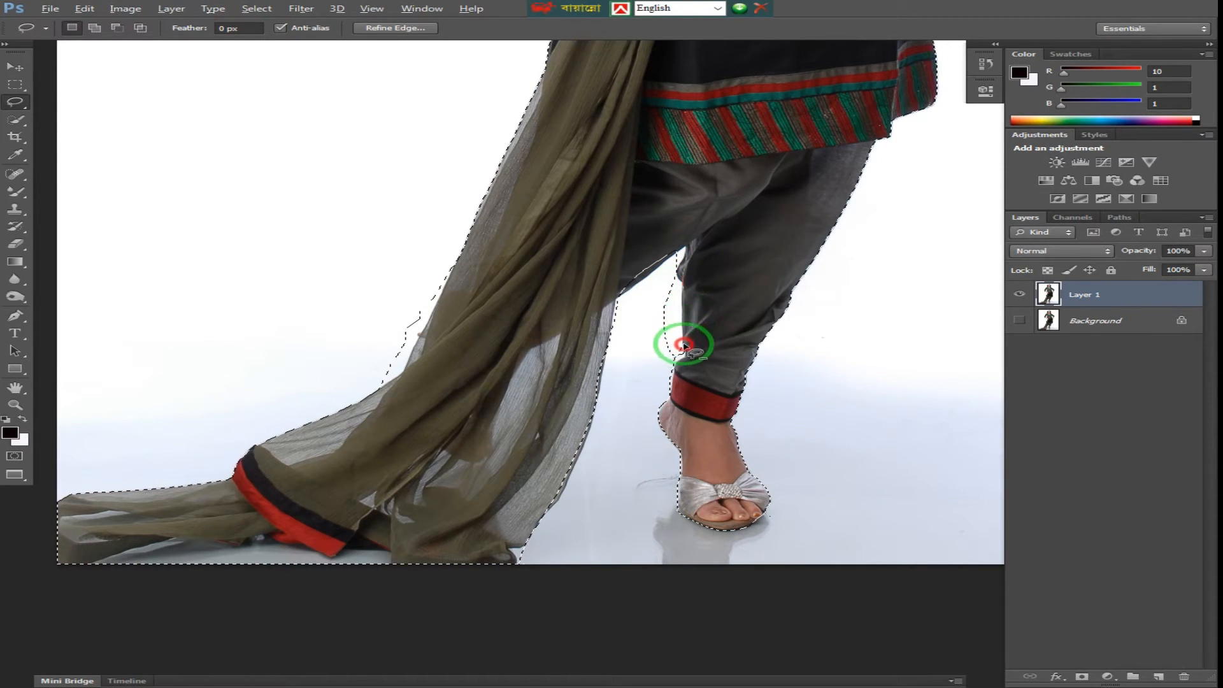
drag(677, 250, 682, 322)
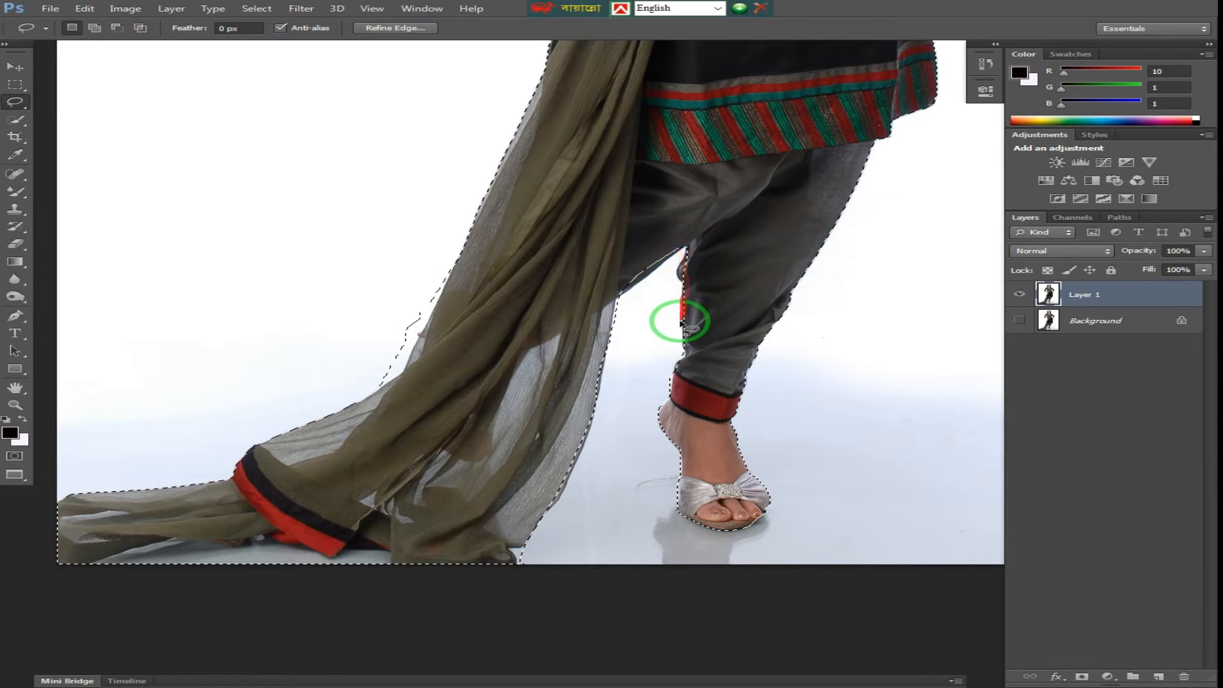
Subtract the floor along the scarf's trailing lower edge, beneath its red-and-black border, from the selection with the Lasso Tool.
drag(444, 344, 461, 600)
drag(582, 312, 575, 580)
drag(591, 503, 614, 207)
drag(581, 552, 614, 286)
drag(615, 452, 622, 401)
drag(487, 456, 487, 457)
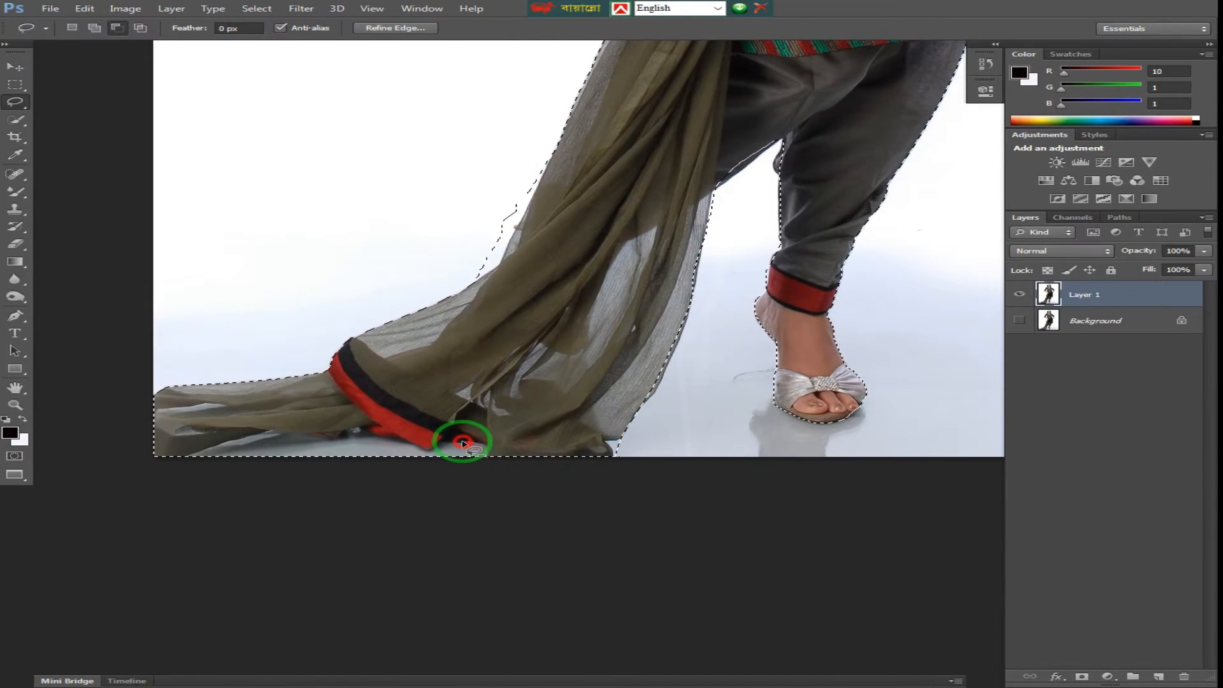
drag(180, 462, 180, 465)
drag(341, 433, 437, 466)
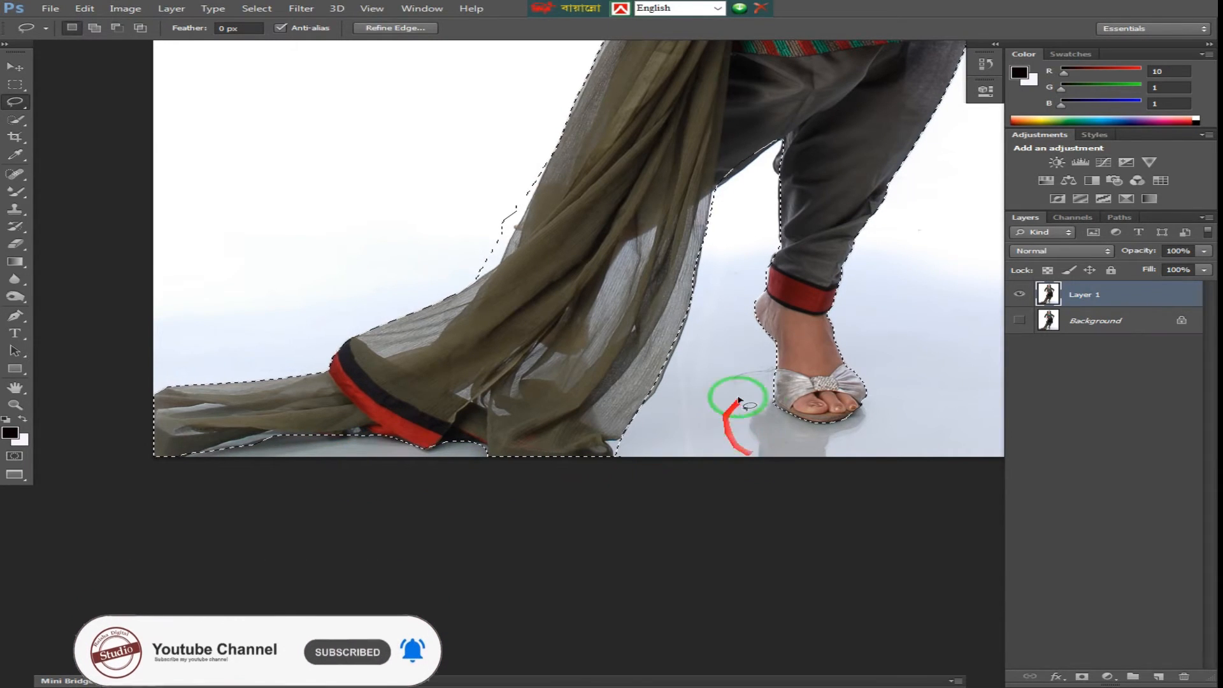
Open Refine Edge for the selection around the whole woman, using the On Layers view.
scroll(798, 464, down, 5)
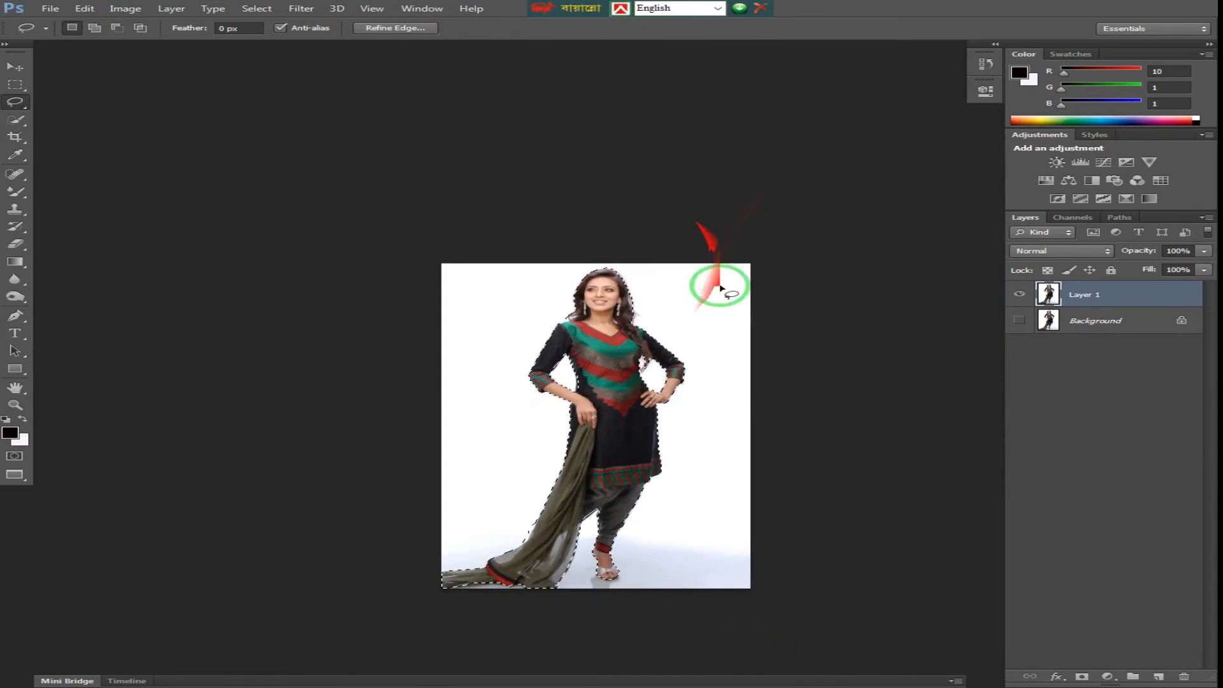
key(z)
click(655, 374)
drag(663, 382, 707, 271)
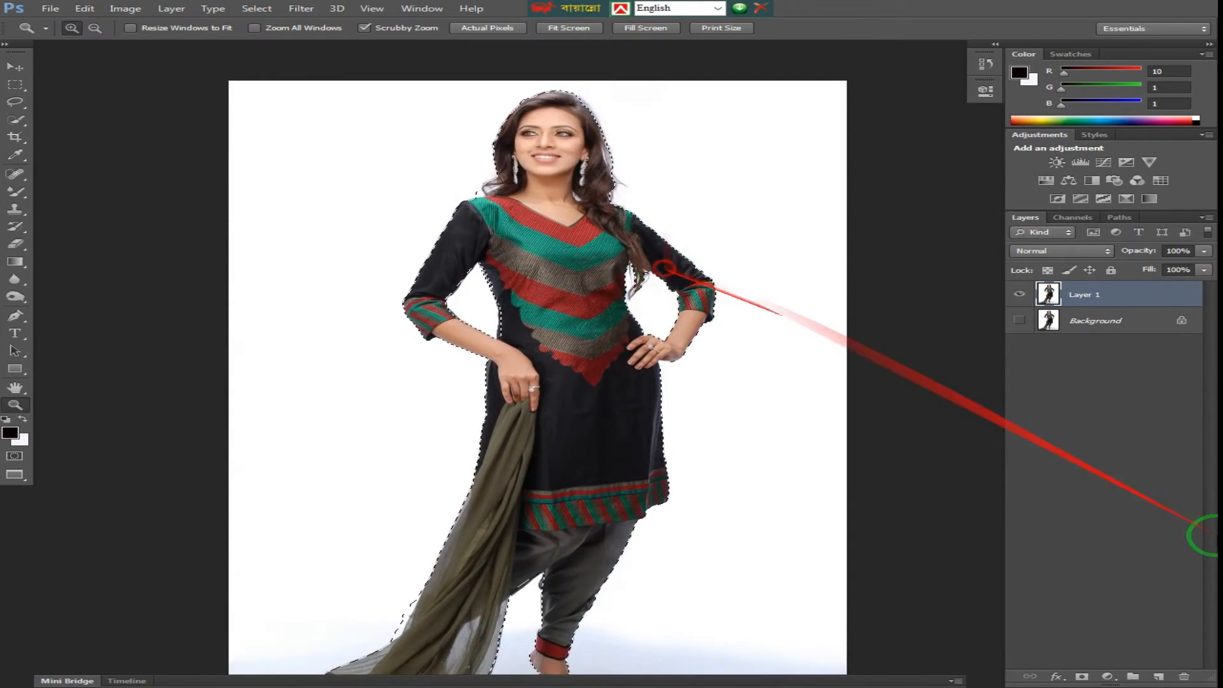
click(256, 9)
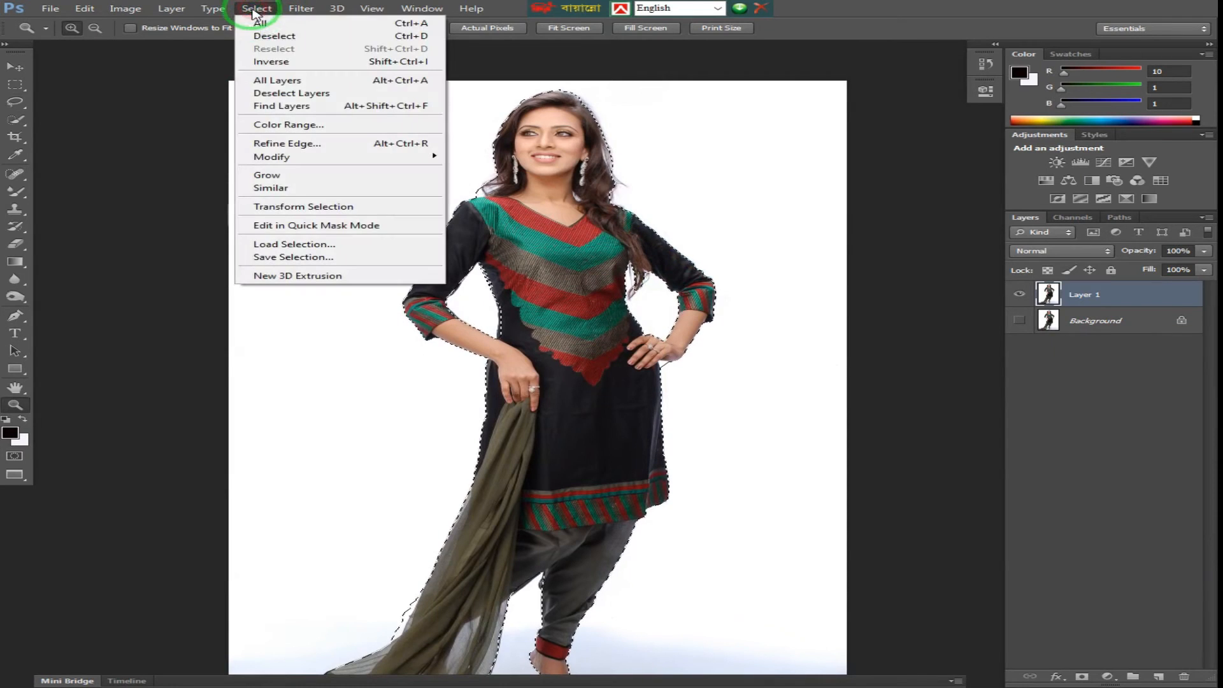
click(342, 148)
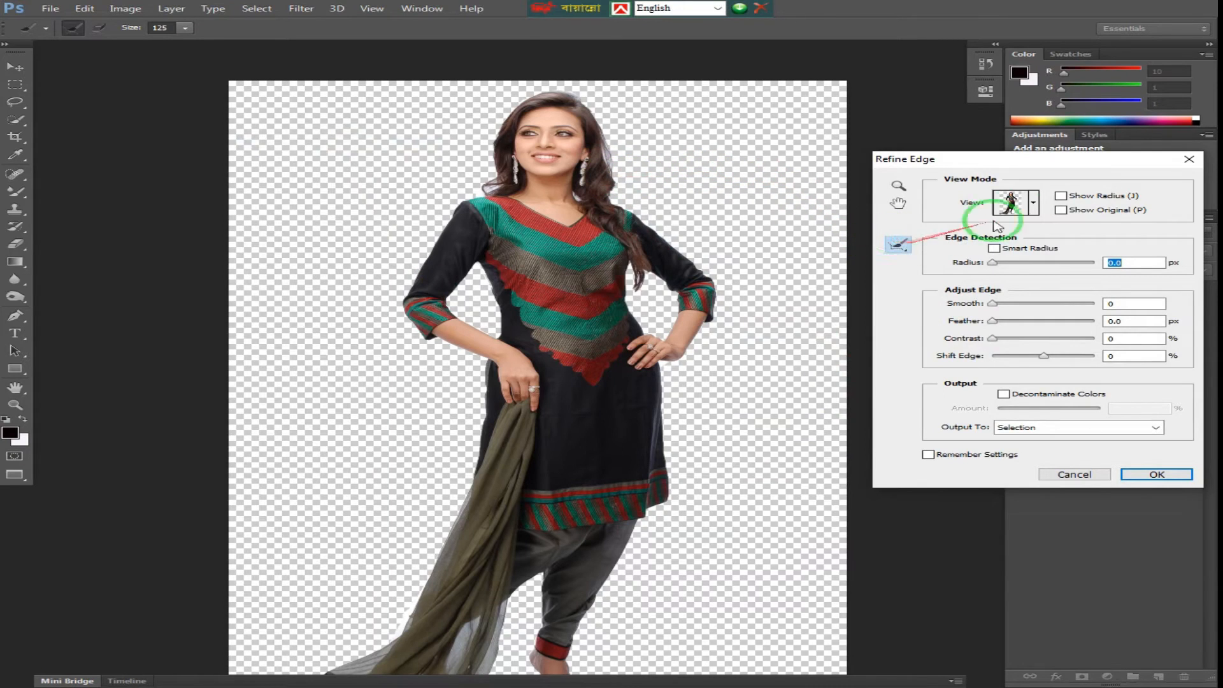
click(1035, 202)
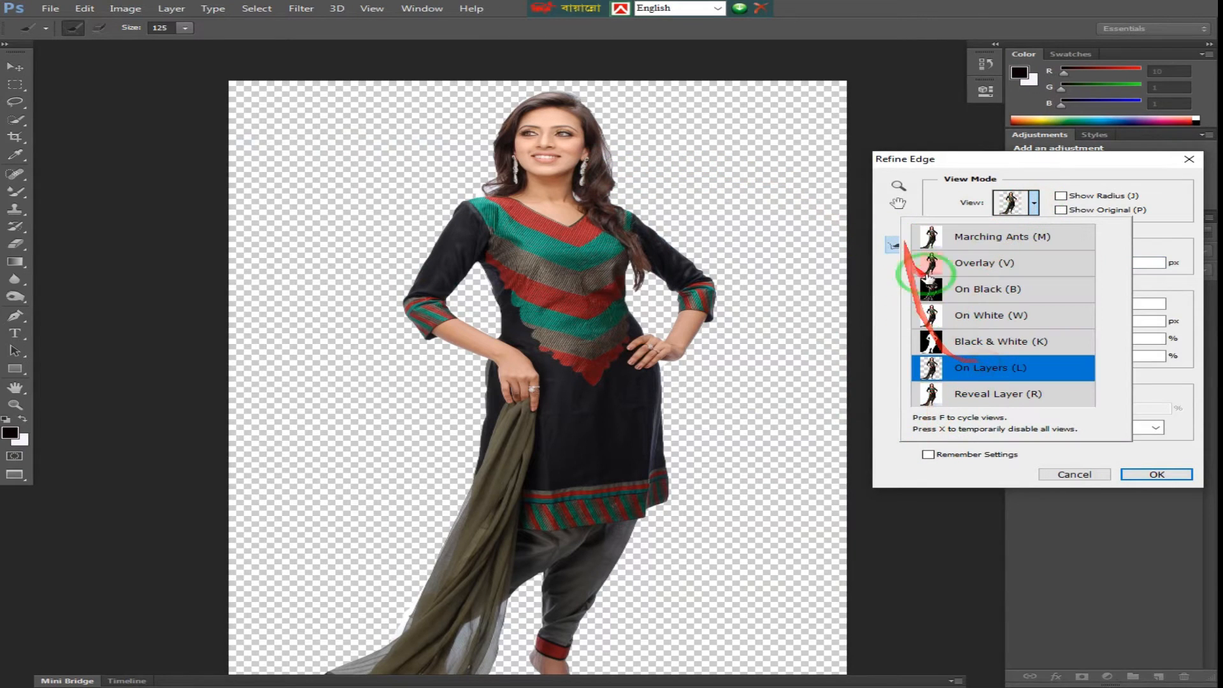
click(891, 228)
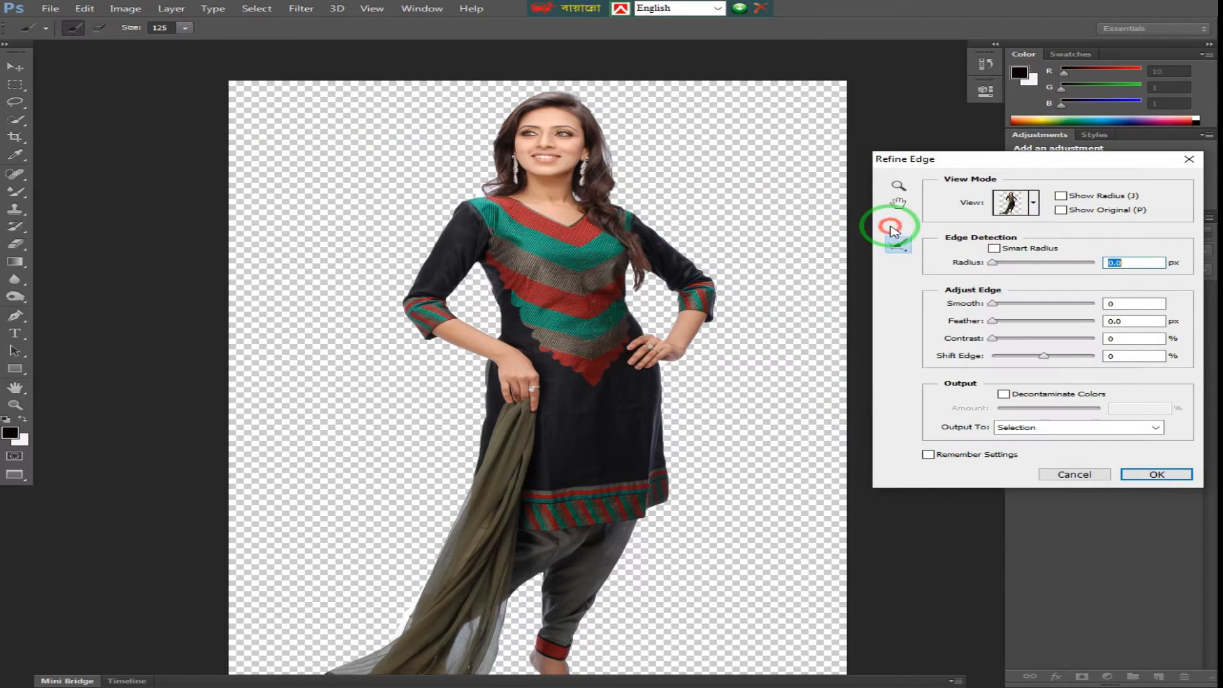
Brush the Refine Radius Tool at size 90 over the hair around the head, above the shoulder and beside the arm.
click(900, 246)
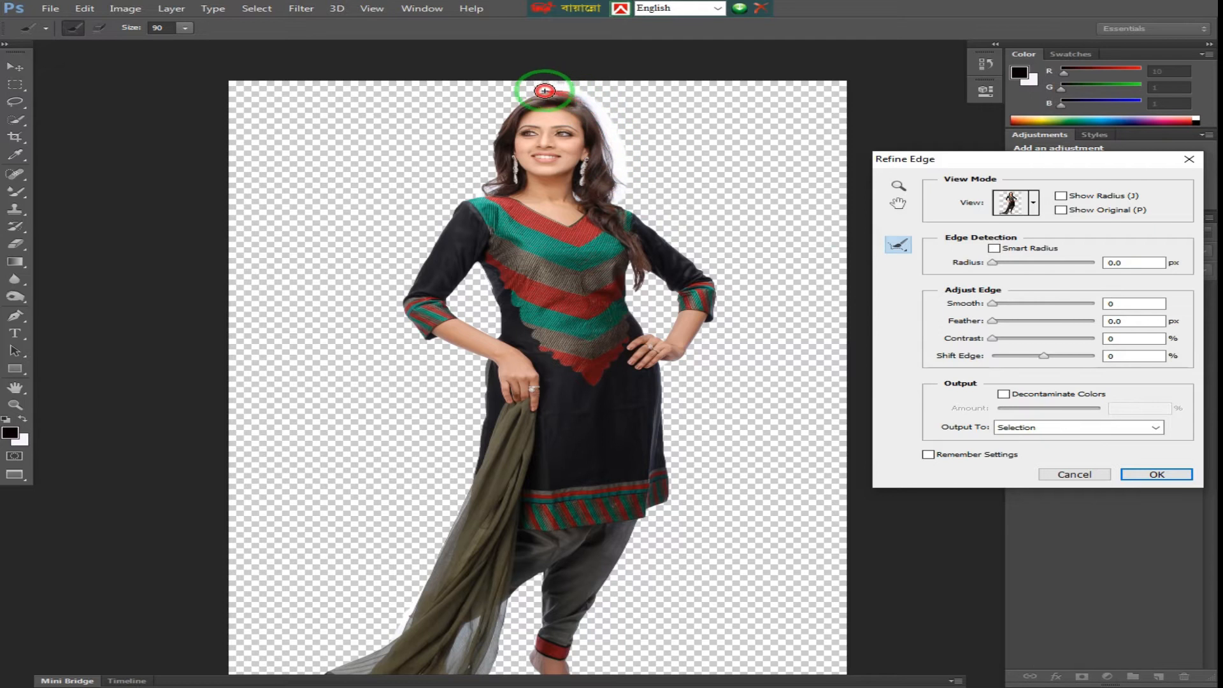
drag(596, 249, 633, 267)
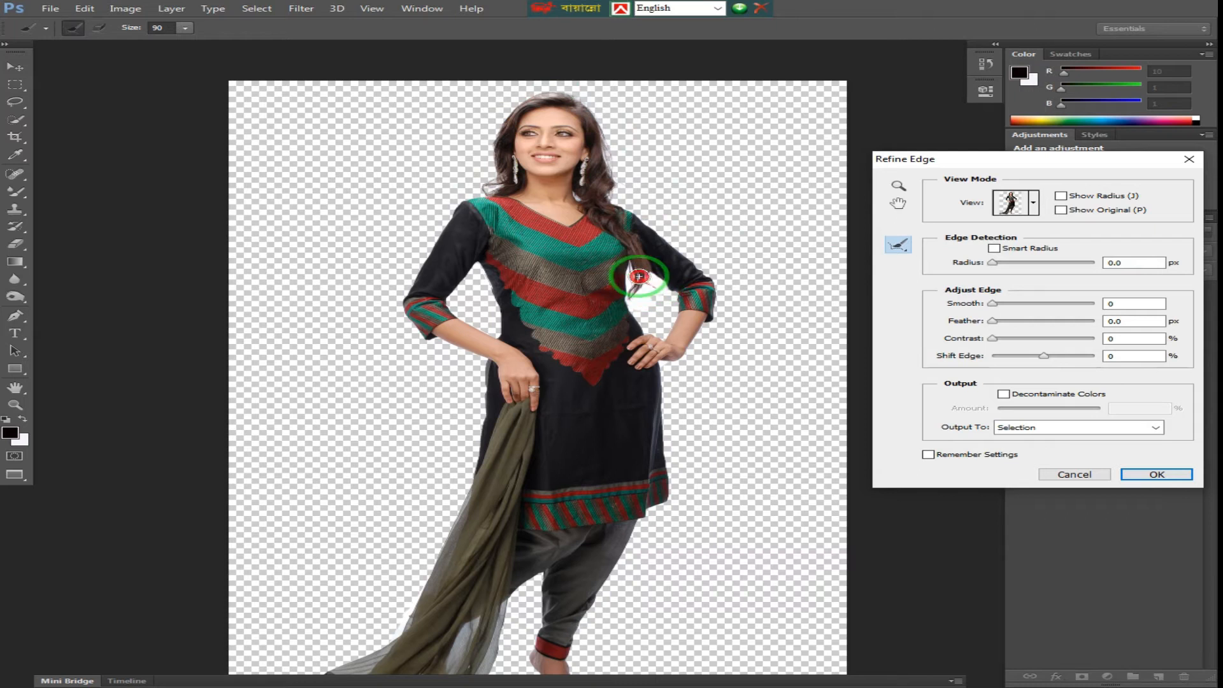
drag(484, 273, 479, 255)
drag(470, 181, 489, 171)
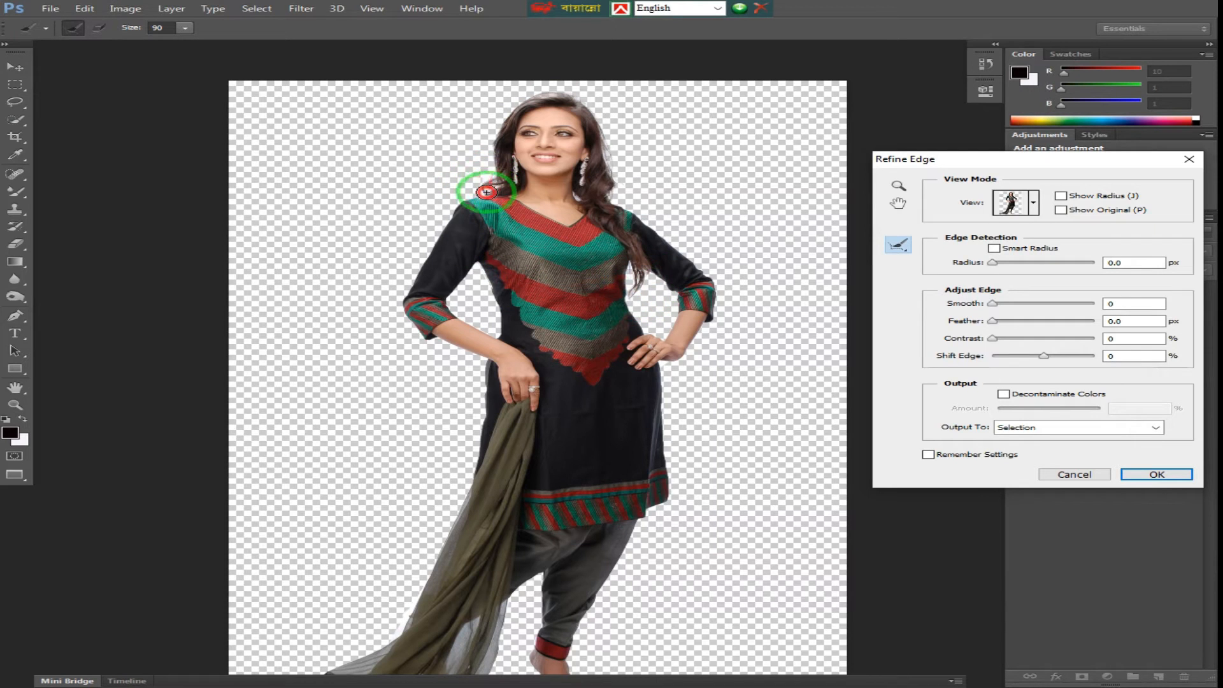
drag(580, 93, 639, 208)
drag(639, 210, 640, 291)
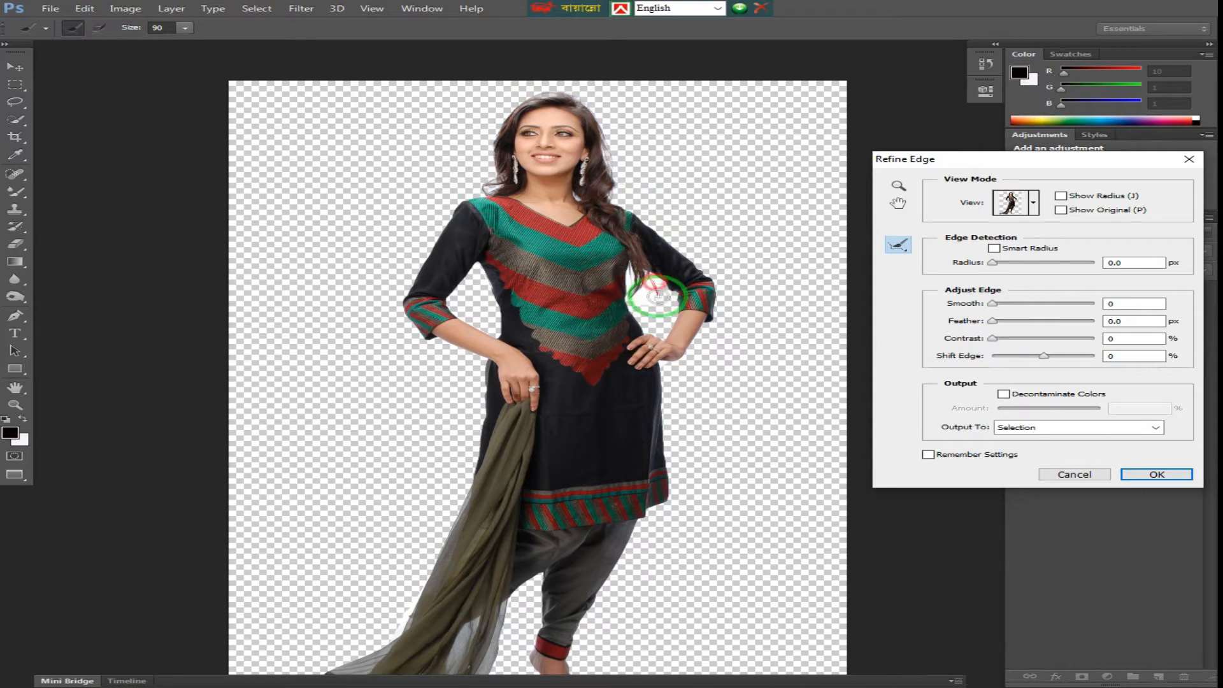
Brush the Refine Radius Tool along the edges of the sheer scarf from the floor up to the hand.
key(ctrl+minus)
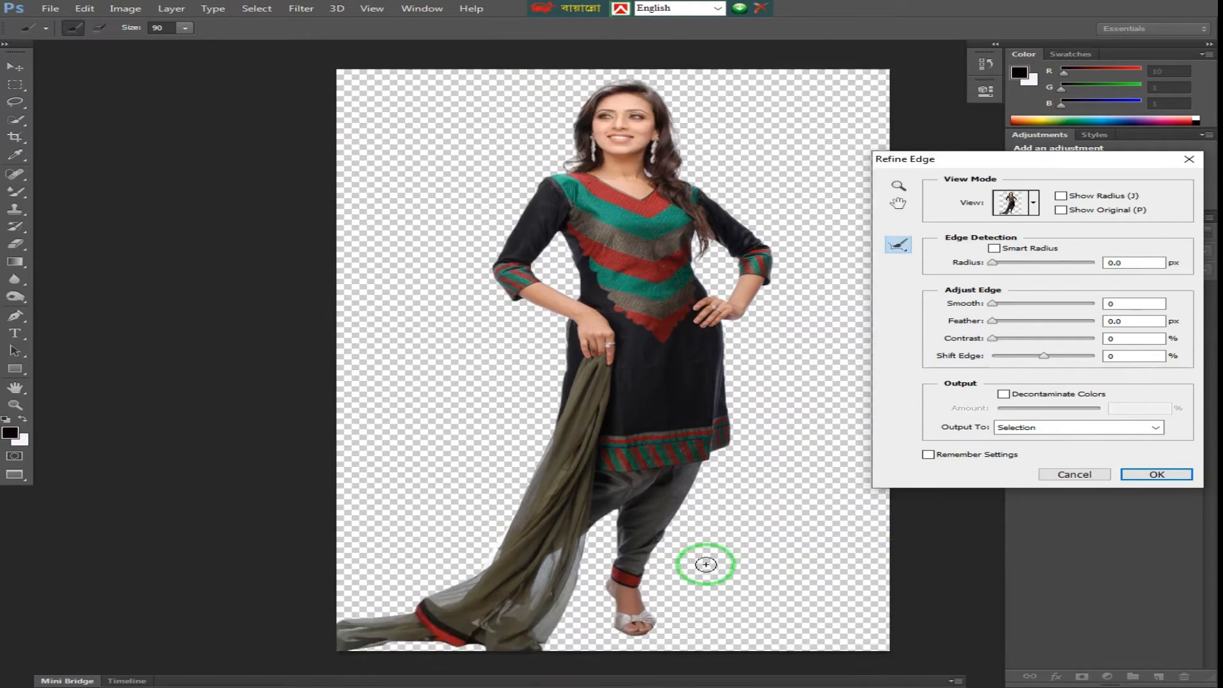
key(ctrl+minus)
drag(706, 564, 617, 553)
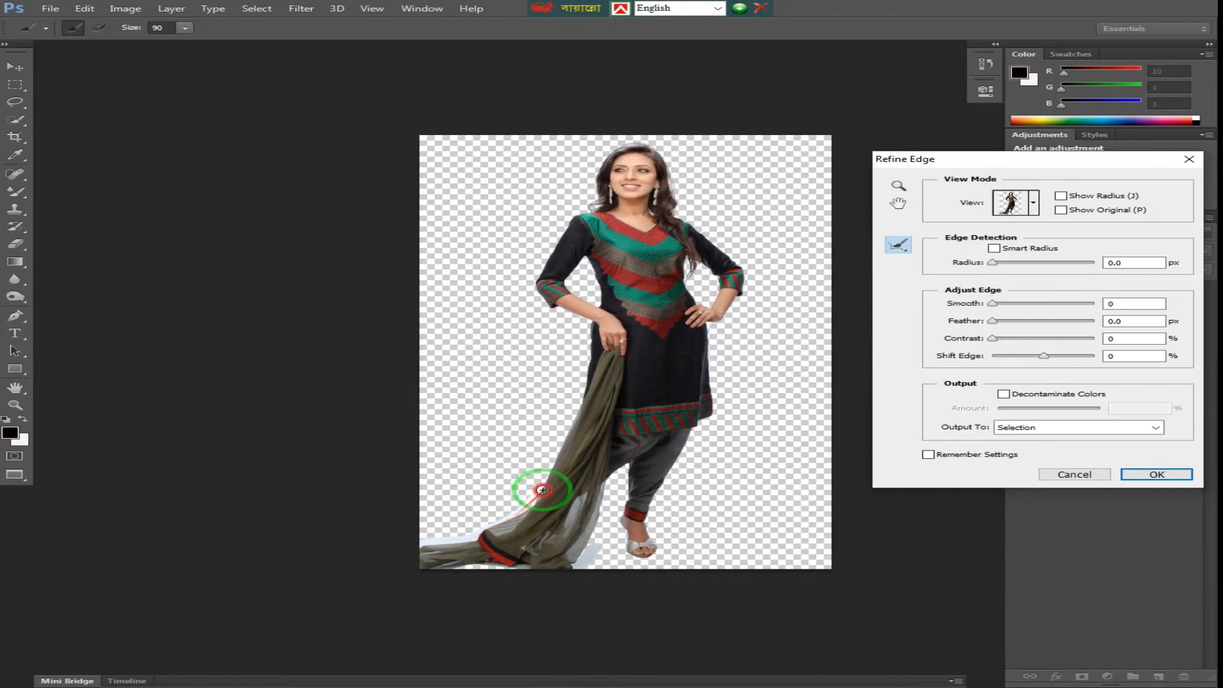
drag(584, 375, 575, 357)
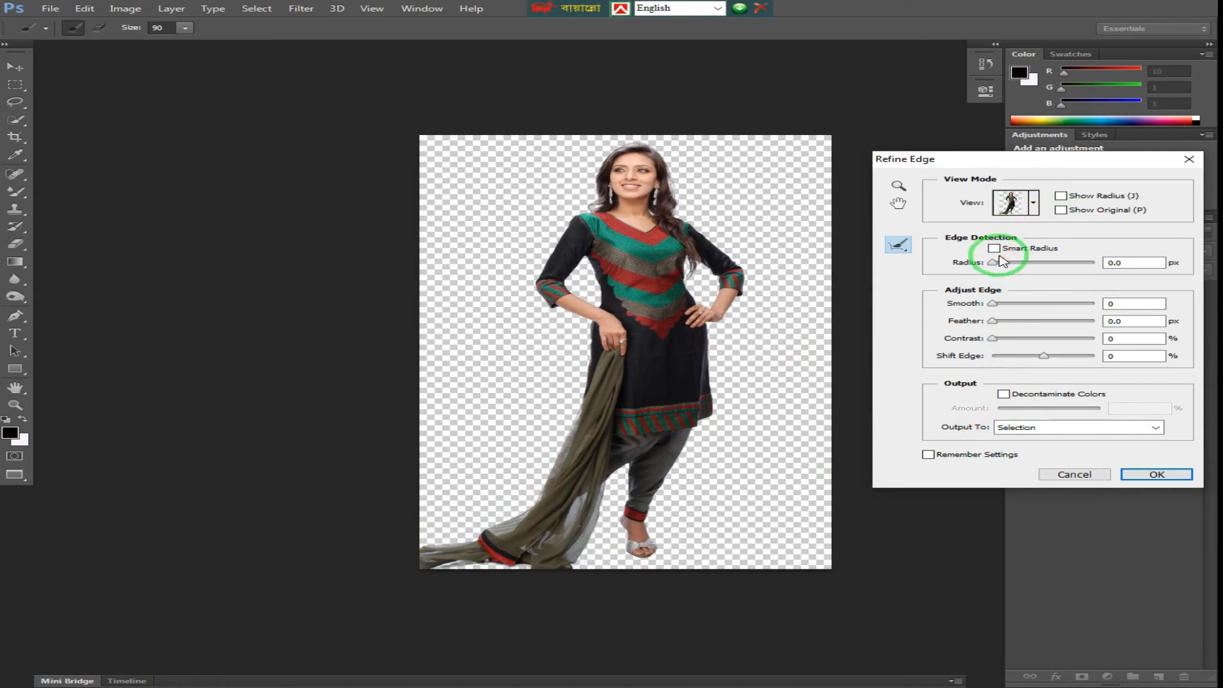
Set the edge detection radius to 4.9 px, enable Decontaminate Colors and output the cutout to a new masked layer.
drag(1051, 160, 1027, 160)
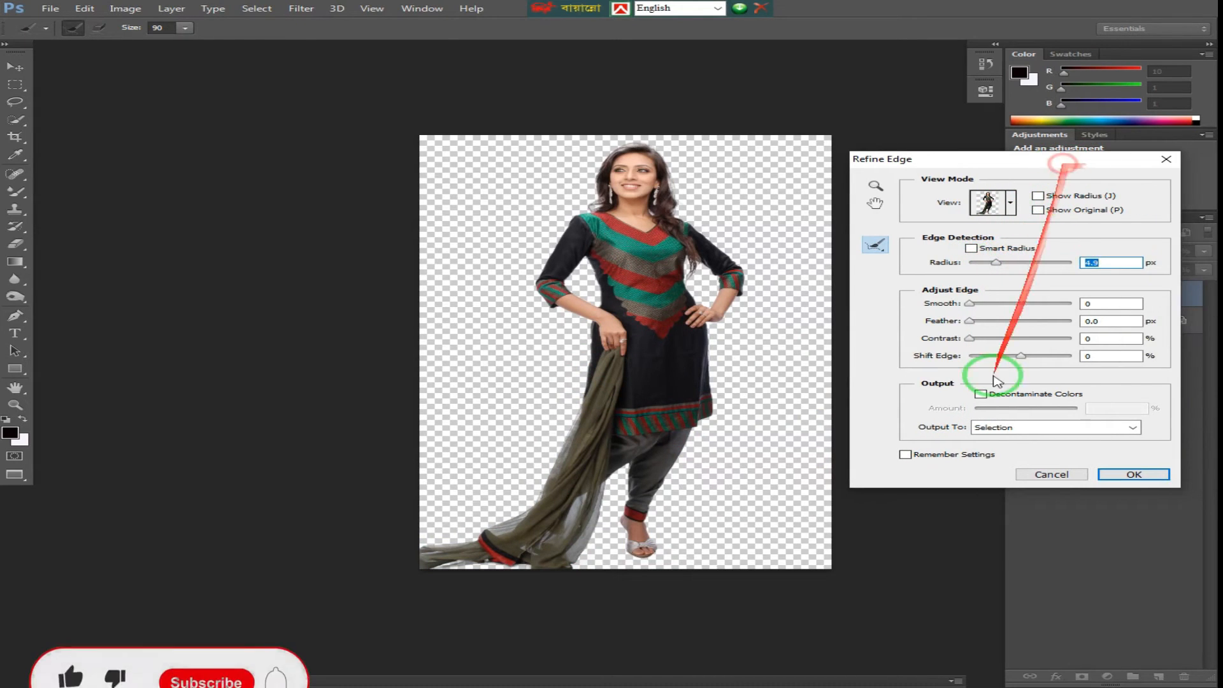
click(980, 394)
click(1133, 474)
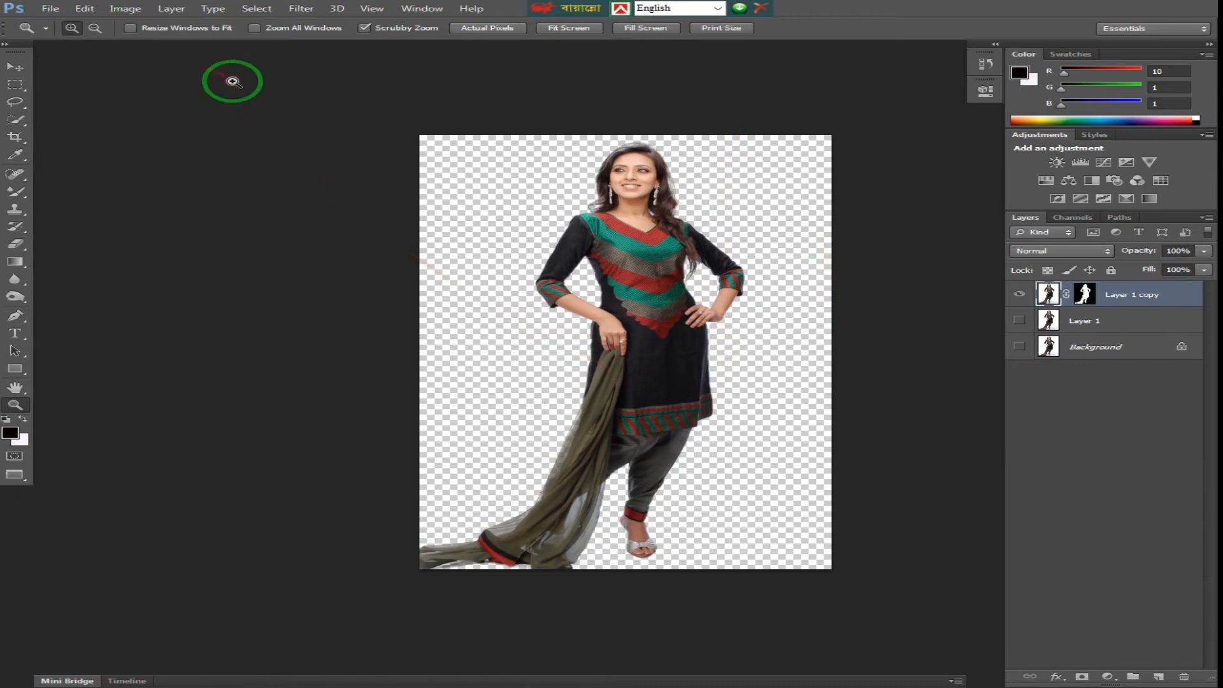
Return to the standard screen mode with the whole cutout in view.
key(f)
key(f)
drag(656, 46, 625, 54)
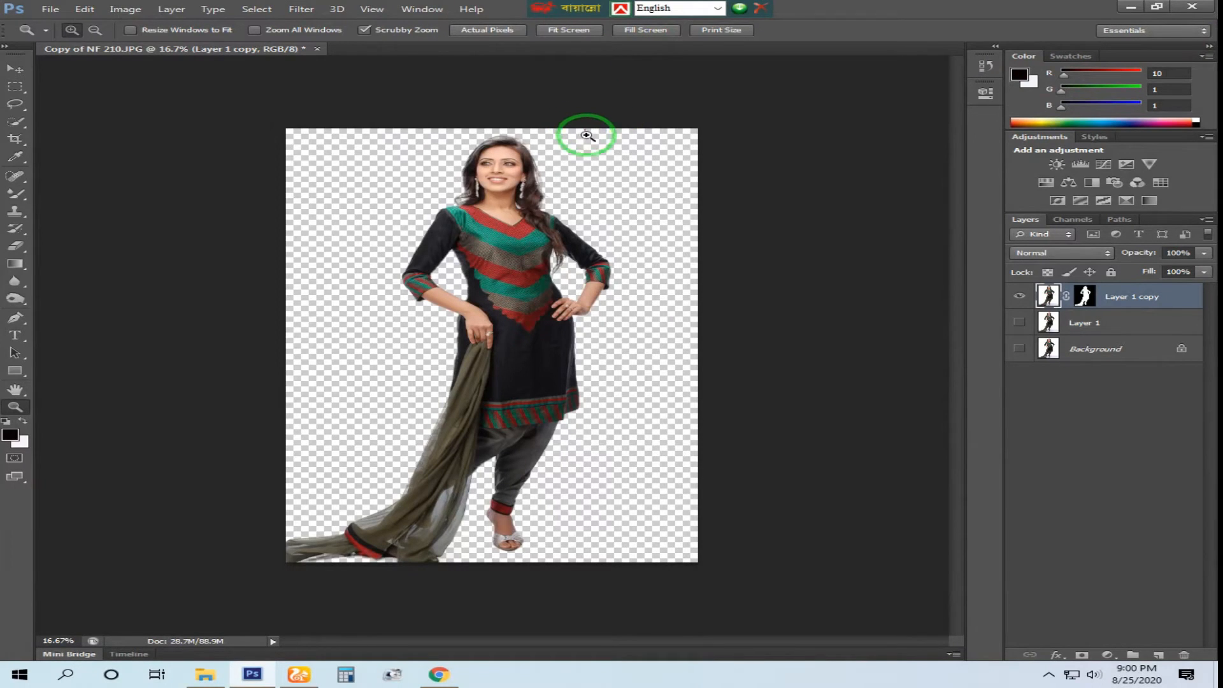
Place the blurred street image whose name starts with e0fea92e97a6c0c from the Blur Effects cb background hd folder.
click(49, 9)
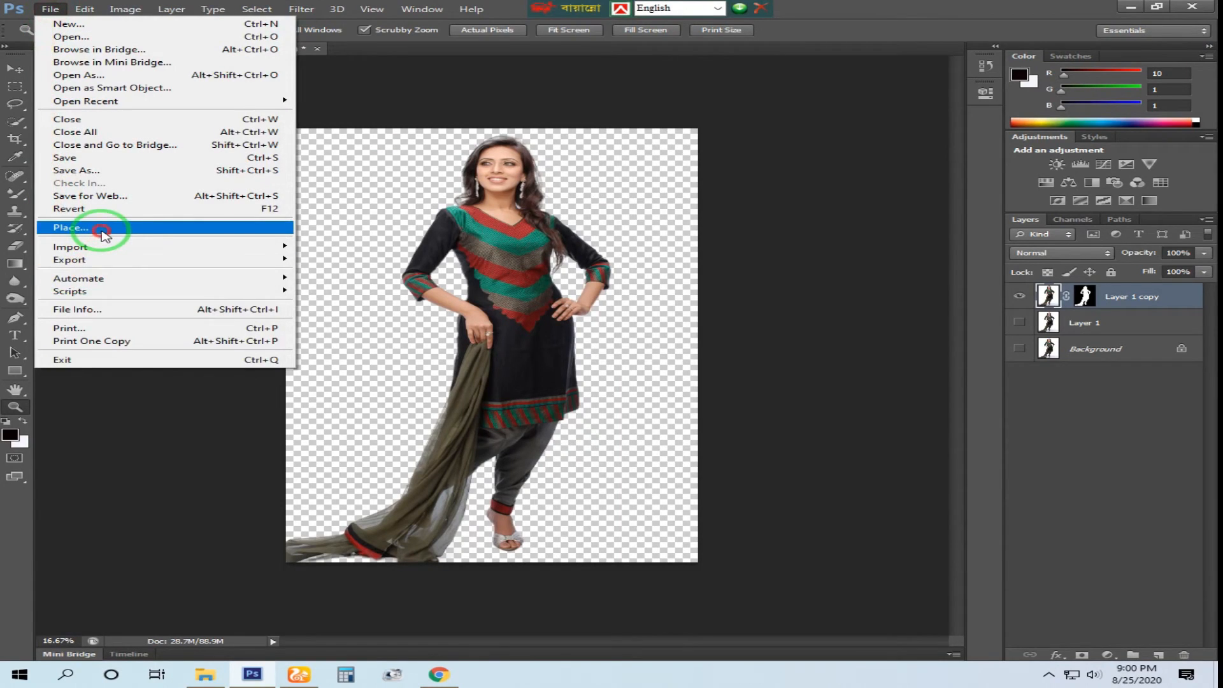
click(102, 233)
double_click(151, 144)
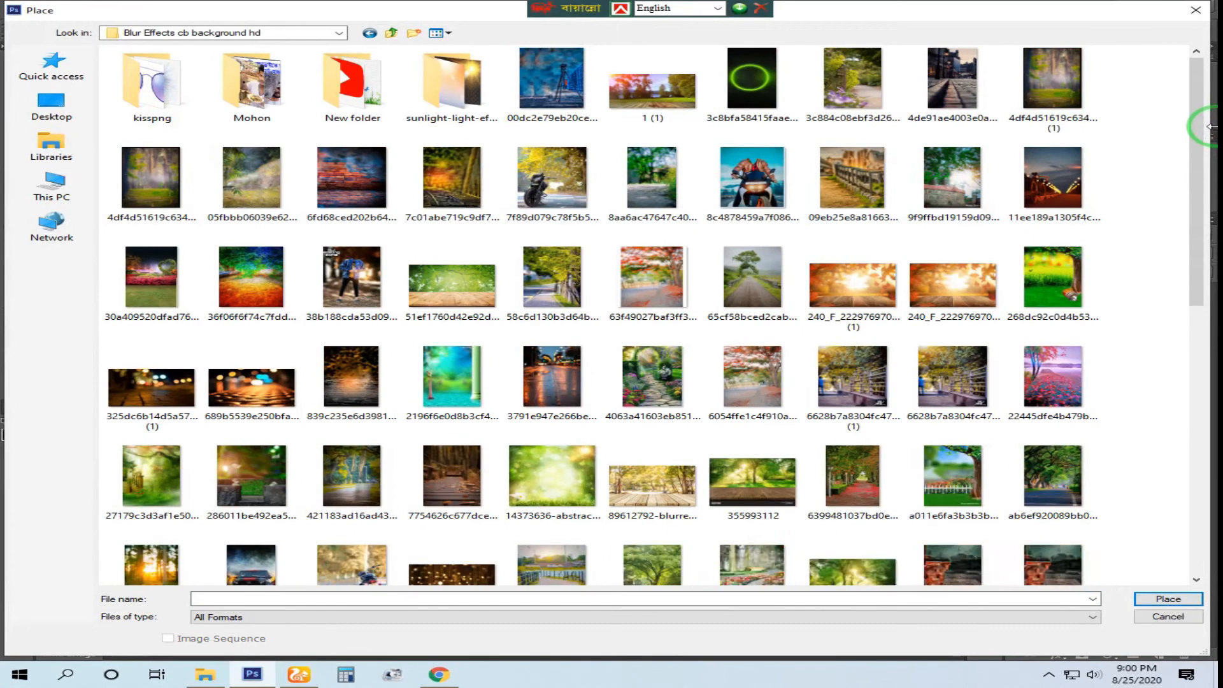
drag(1194, 136, 1169, 148)
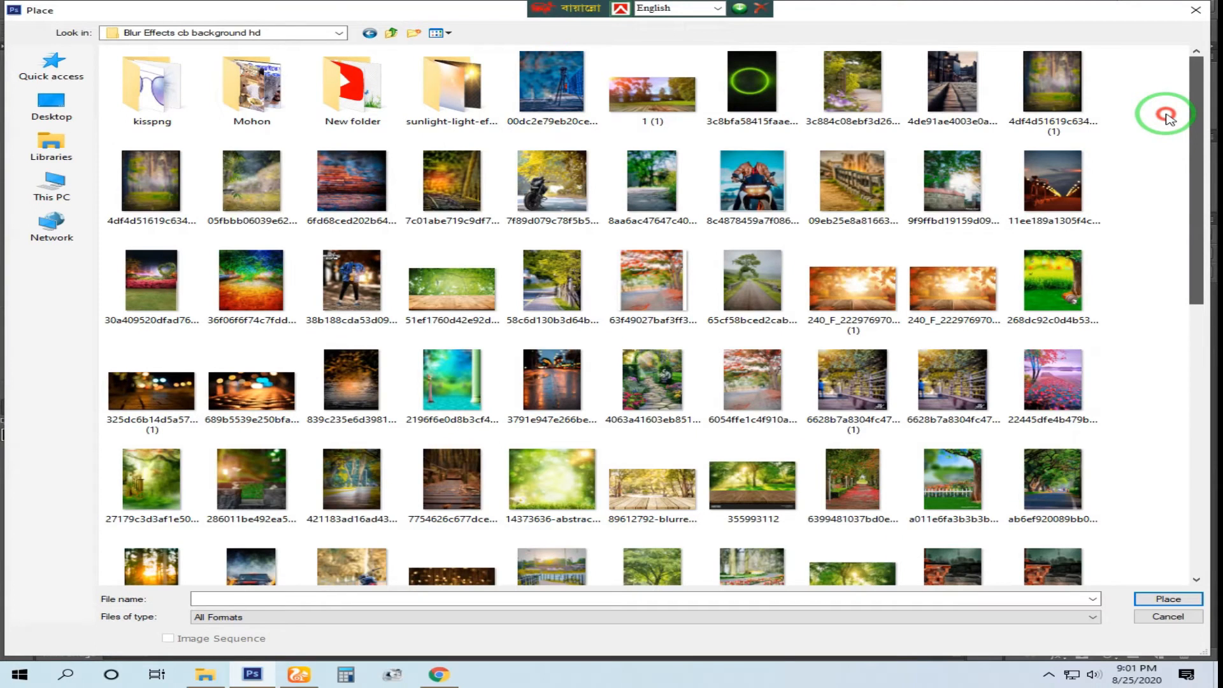
drag(1168, 117, 1167, 331)
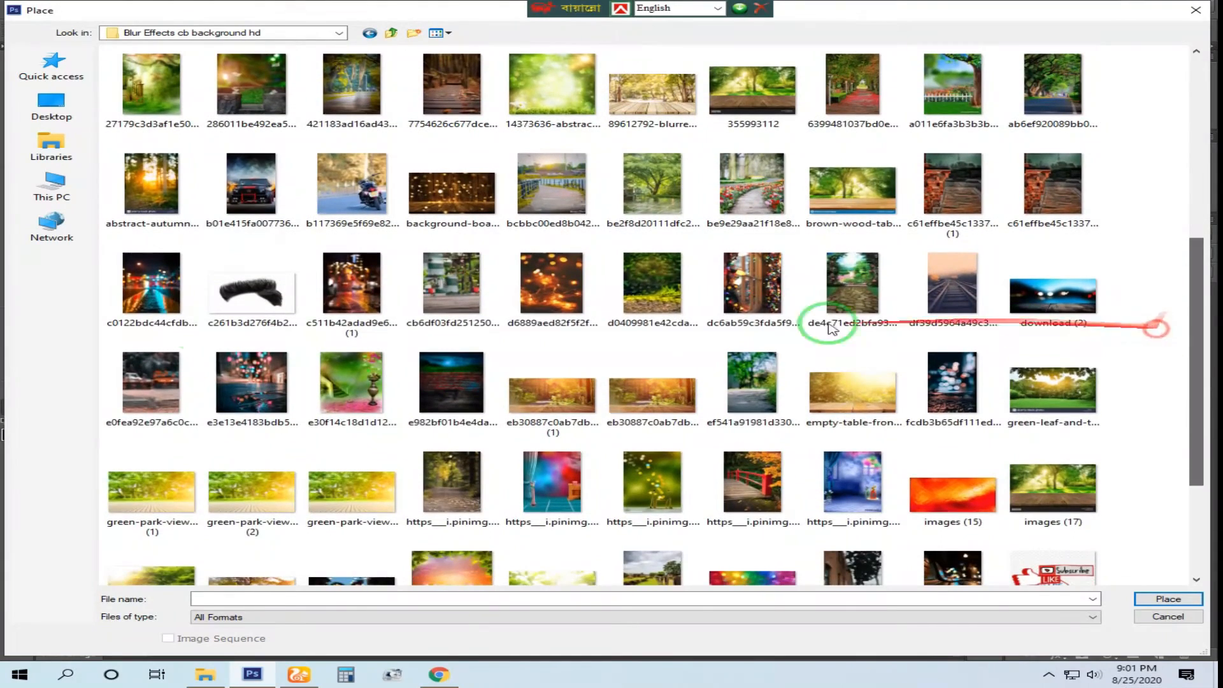
double_click(148, 382)
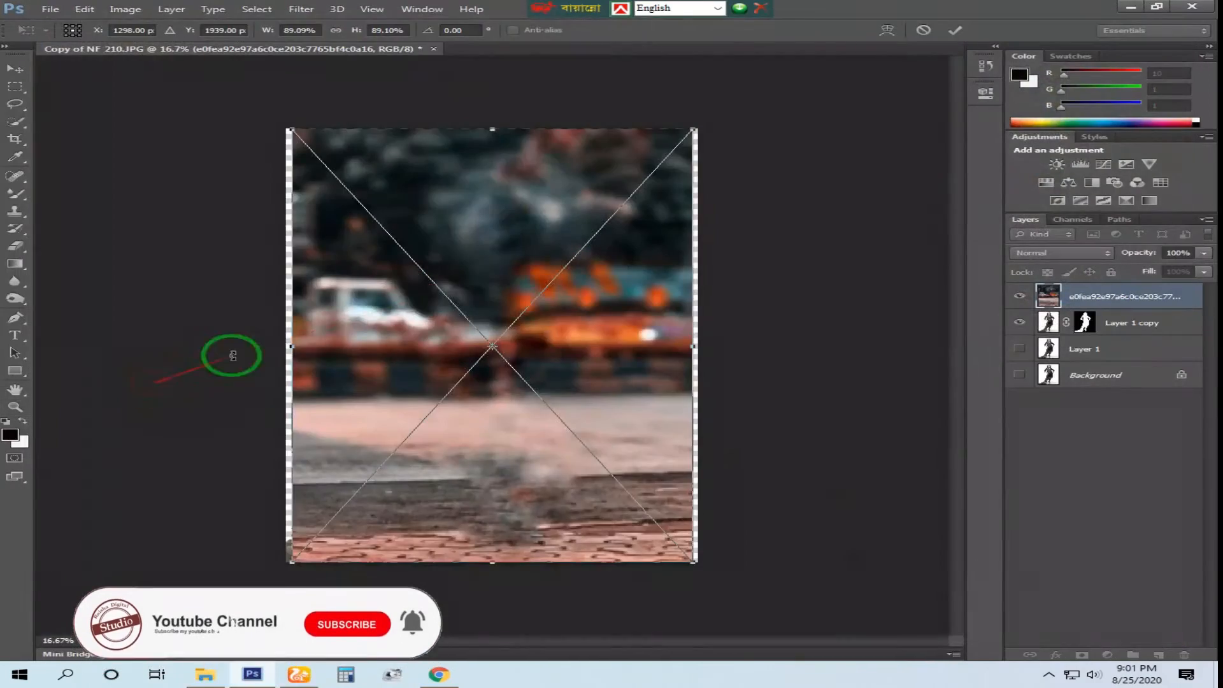
Scale the placed street image to about 94.6% to cover the canvas, and move the woman's masked layer above it.
drag(533, 209, 519, 207)
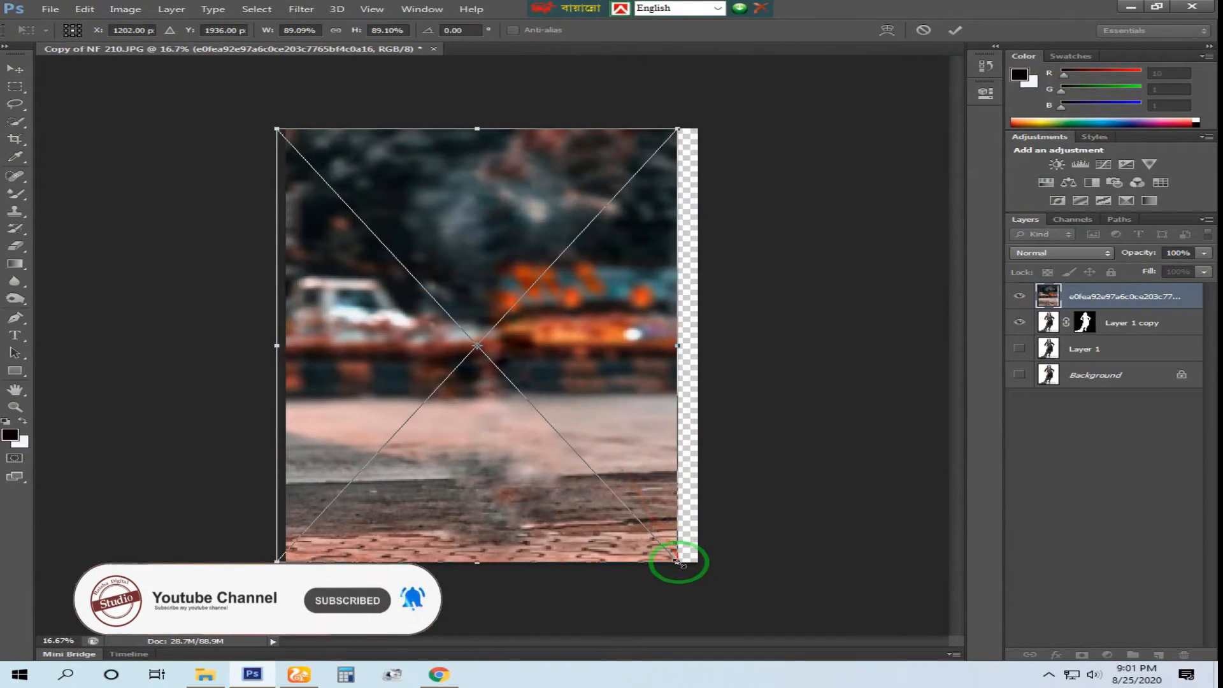
drag(678, 562, 703, 578)
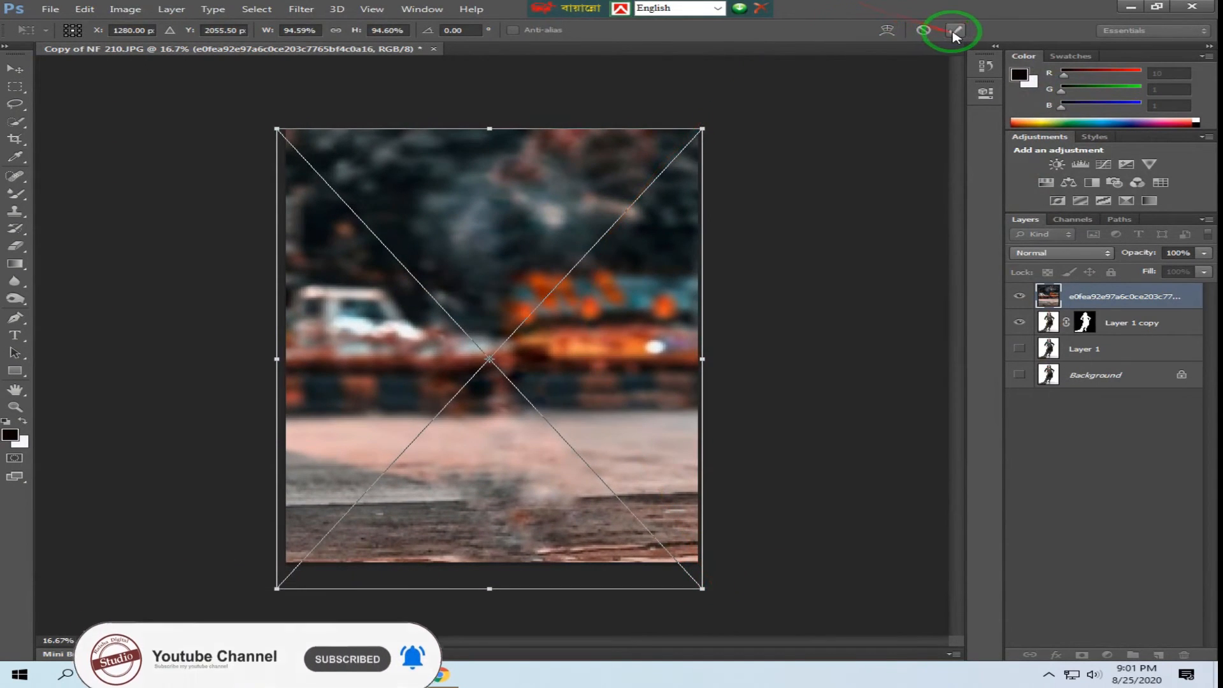
click(954, 31)
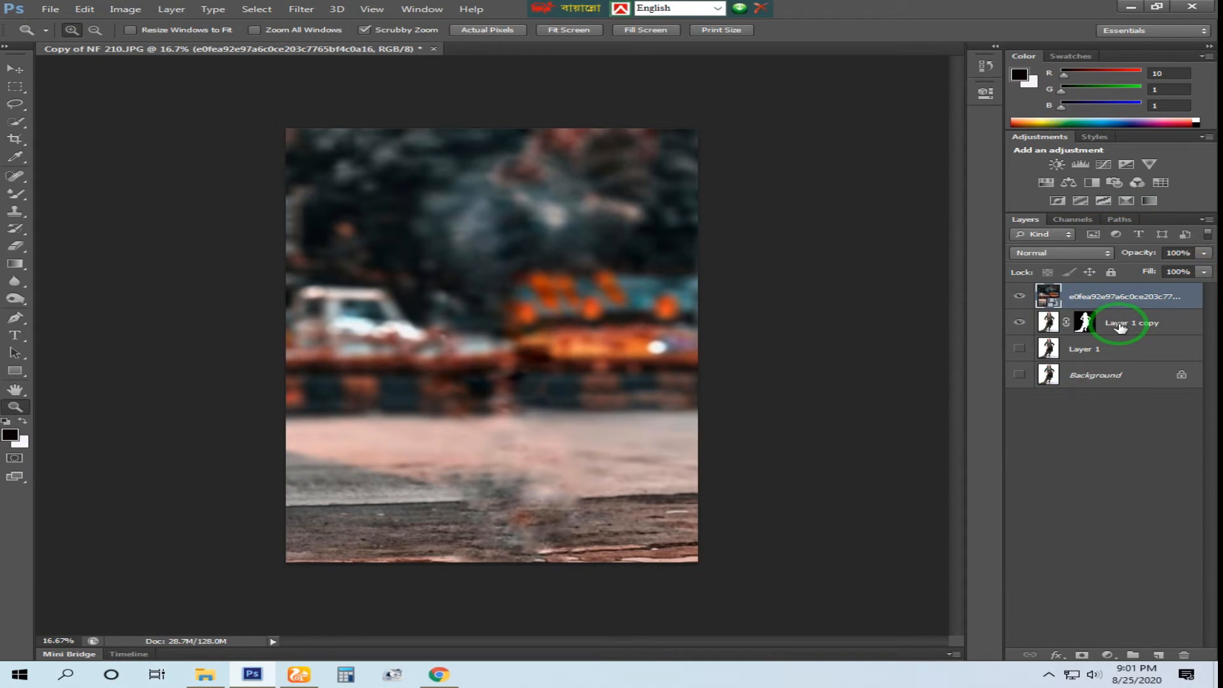
drag(1119, 325, 1113, 299)
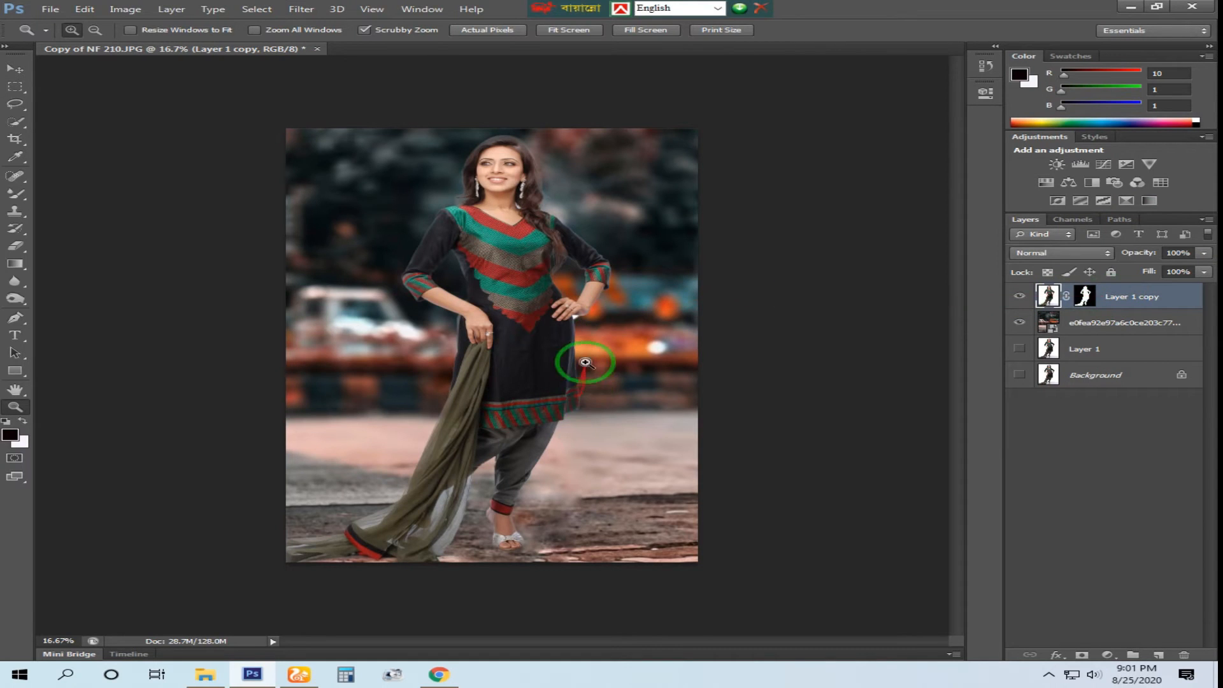
click(551, 240)
alt+click(597, 209)
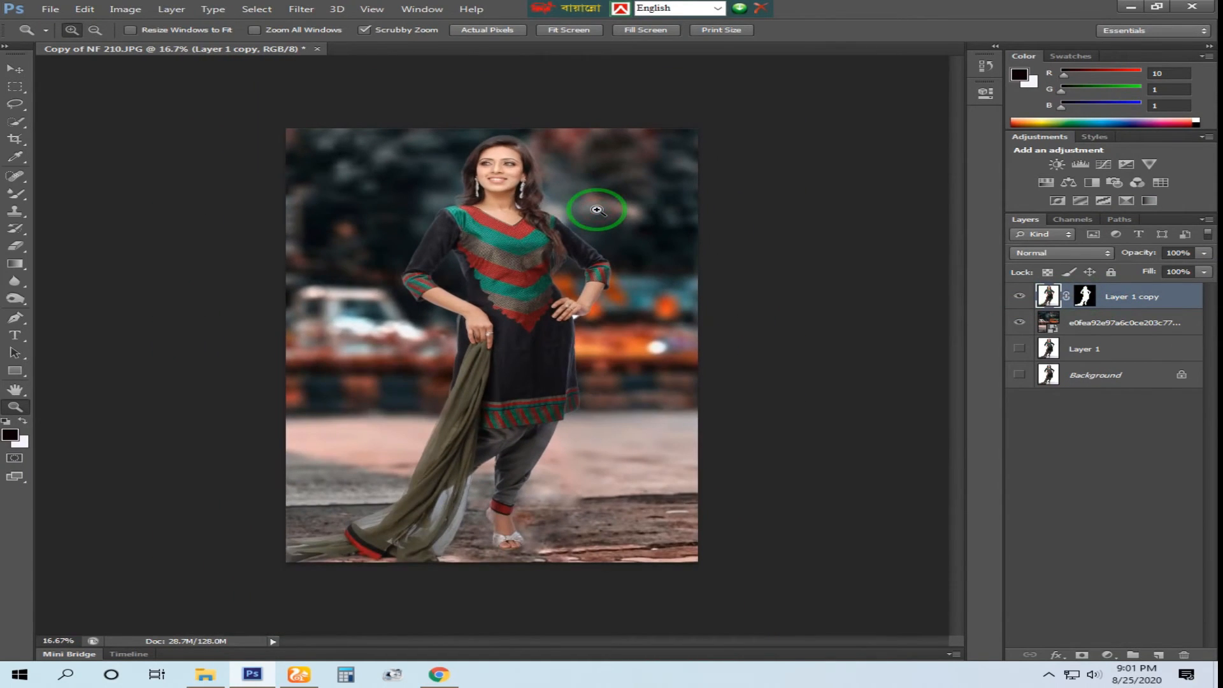
click(624, 222)
alt+click(628, 232)
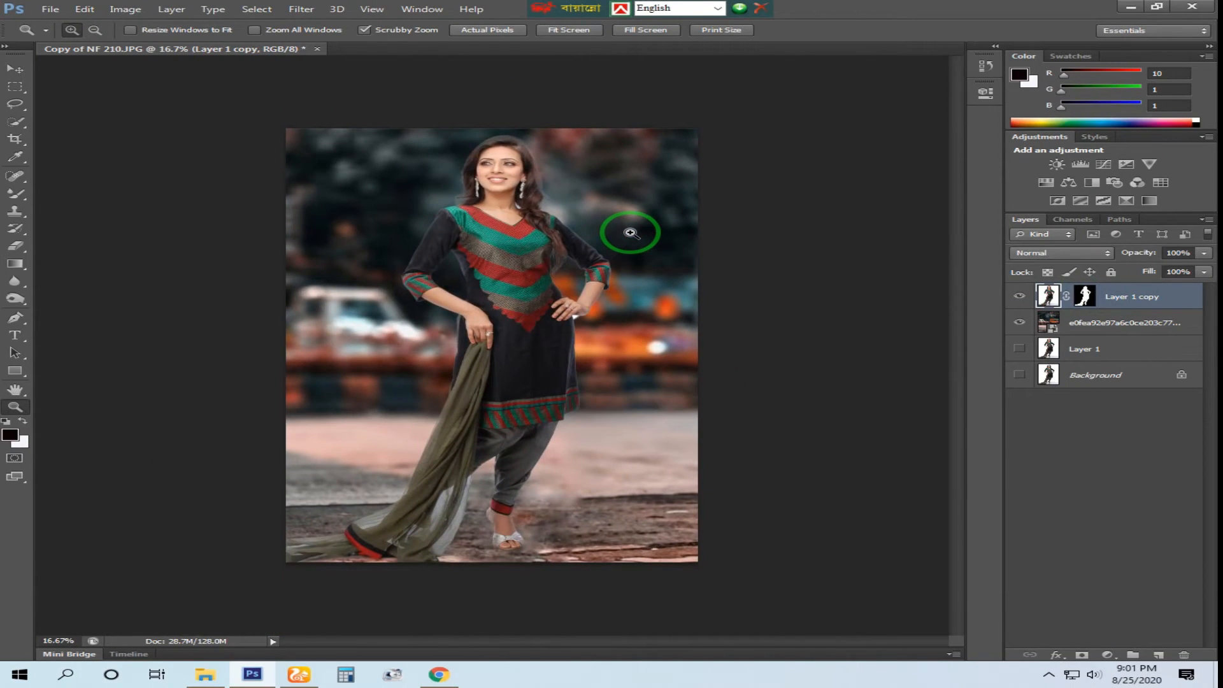
Place the evening street image with the bicycle, whose name starts with 11ee189a1305f4c, from the same background folder.
click(50, 9)
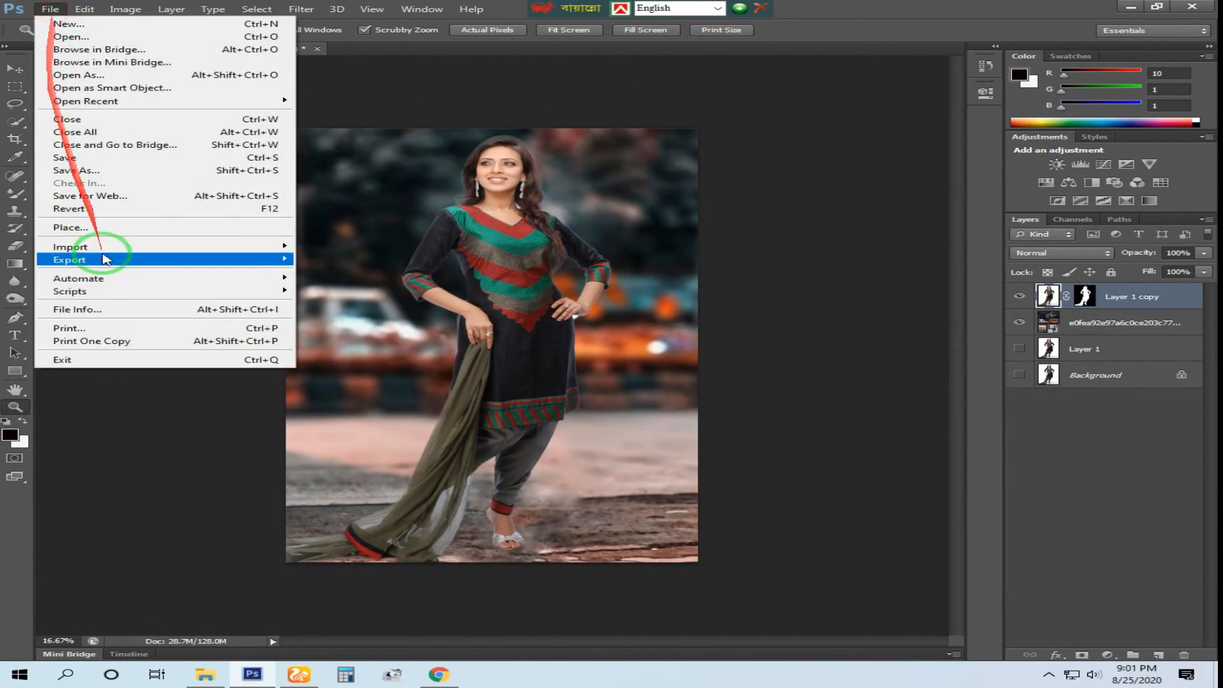
click(96, 227)
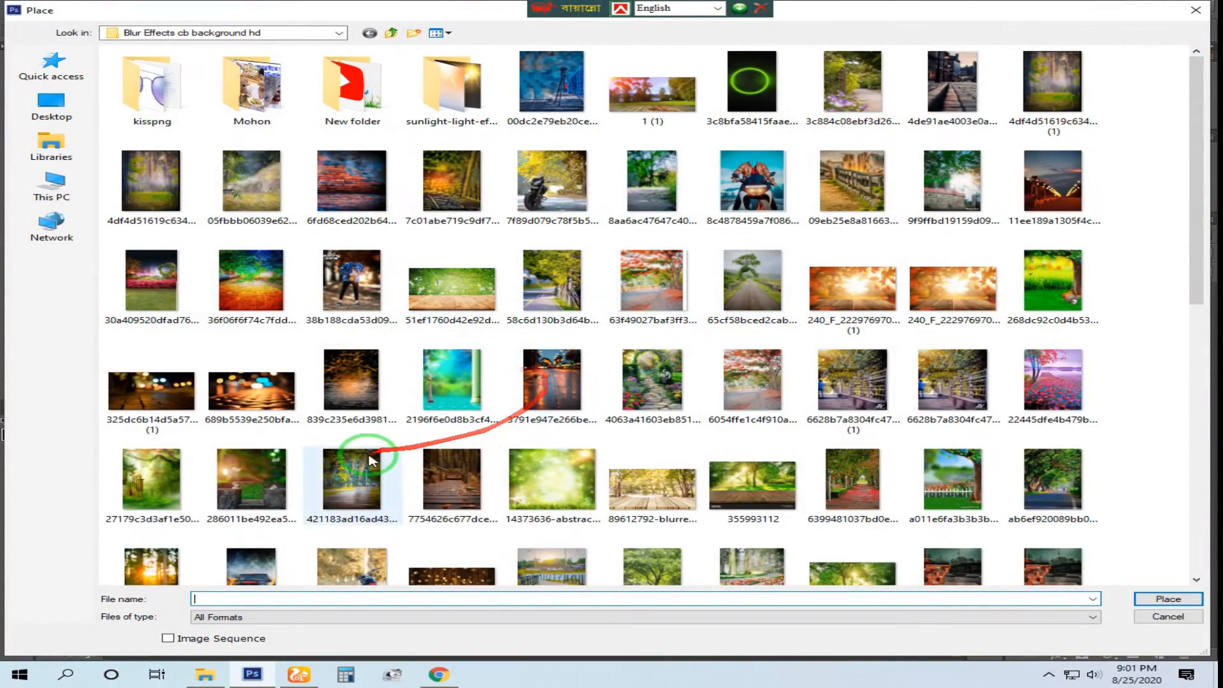
drag(1199, 214, 1202, 228)
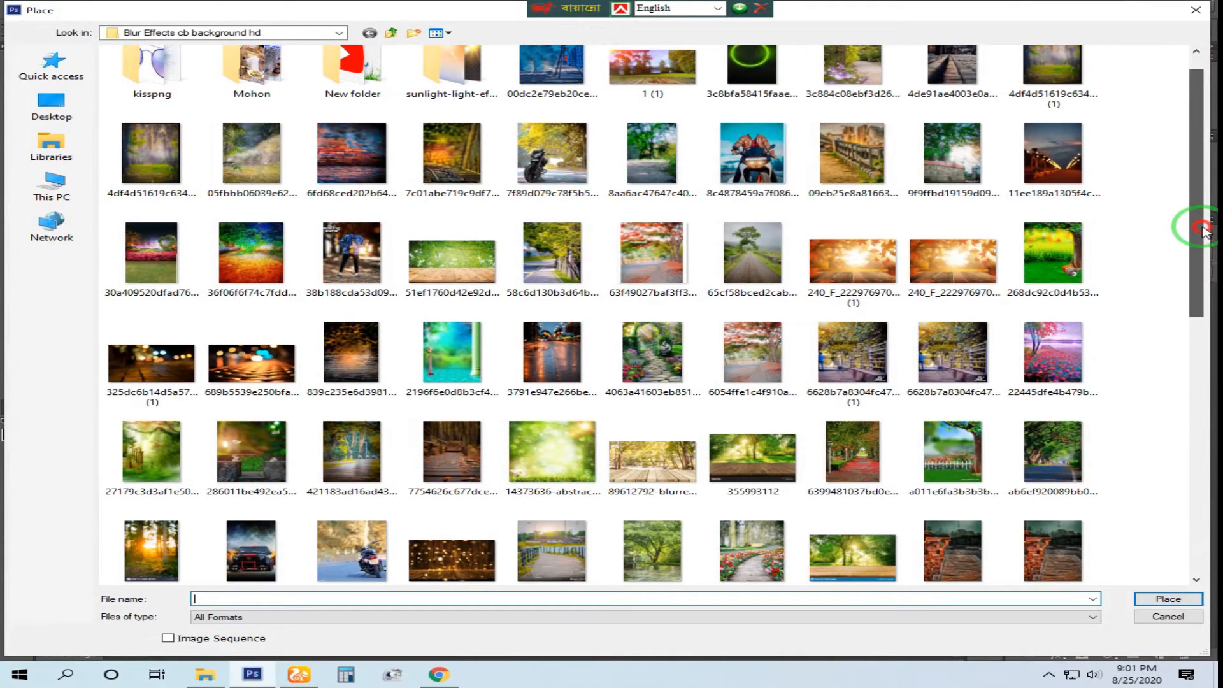
double_click(1057, 144)
Scale the placed bicycle image to about 419% to cover the canvas, and move it below the woman's masked layer.
drag(527, 340, 371, 175)
drag(386, 235, 686, 573)
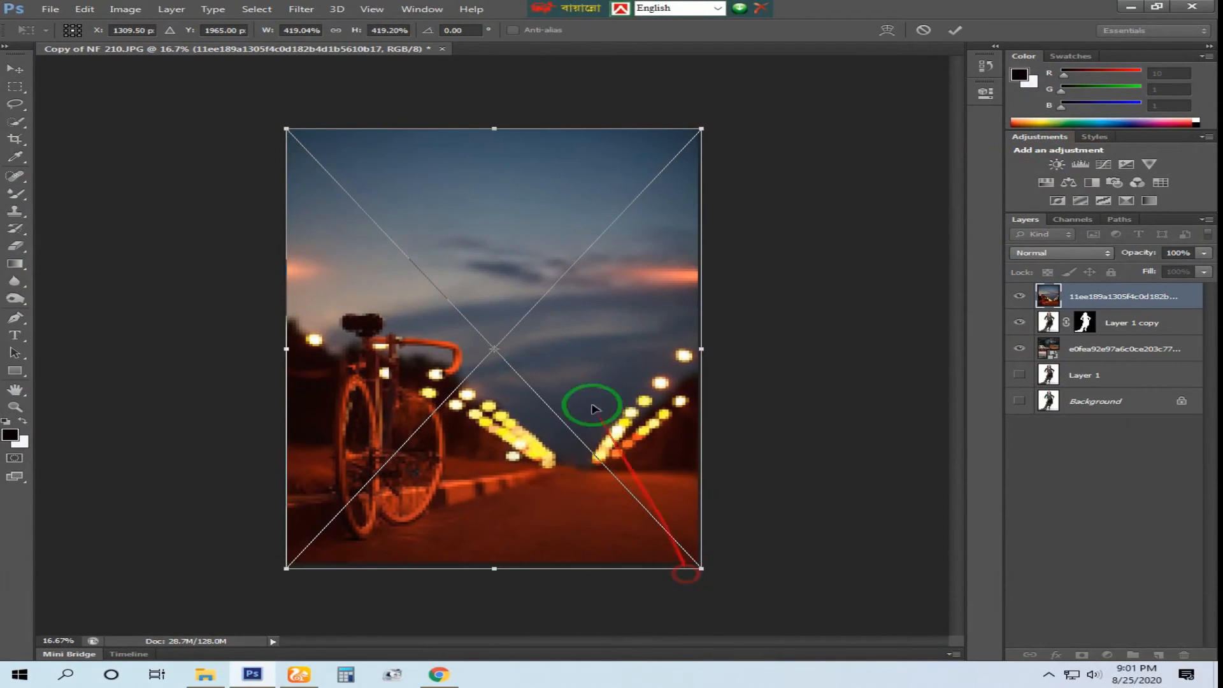
click(956, 32)
key(z)
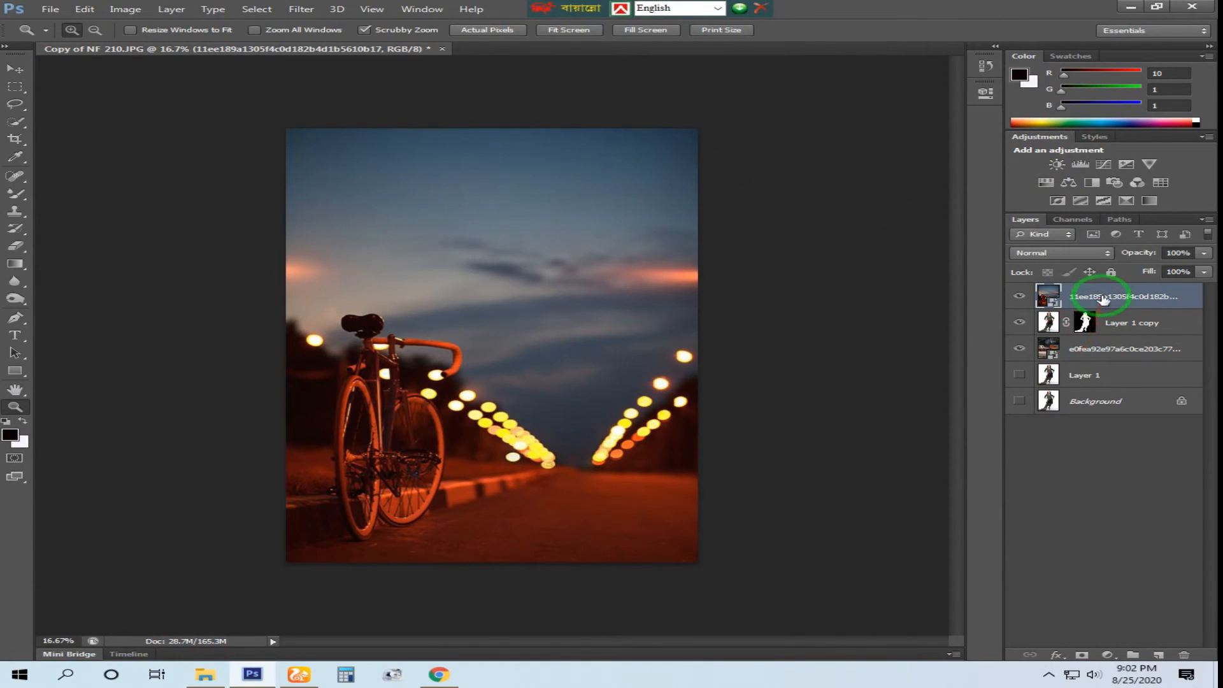
drag(1103, 298, 1113, 327)
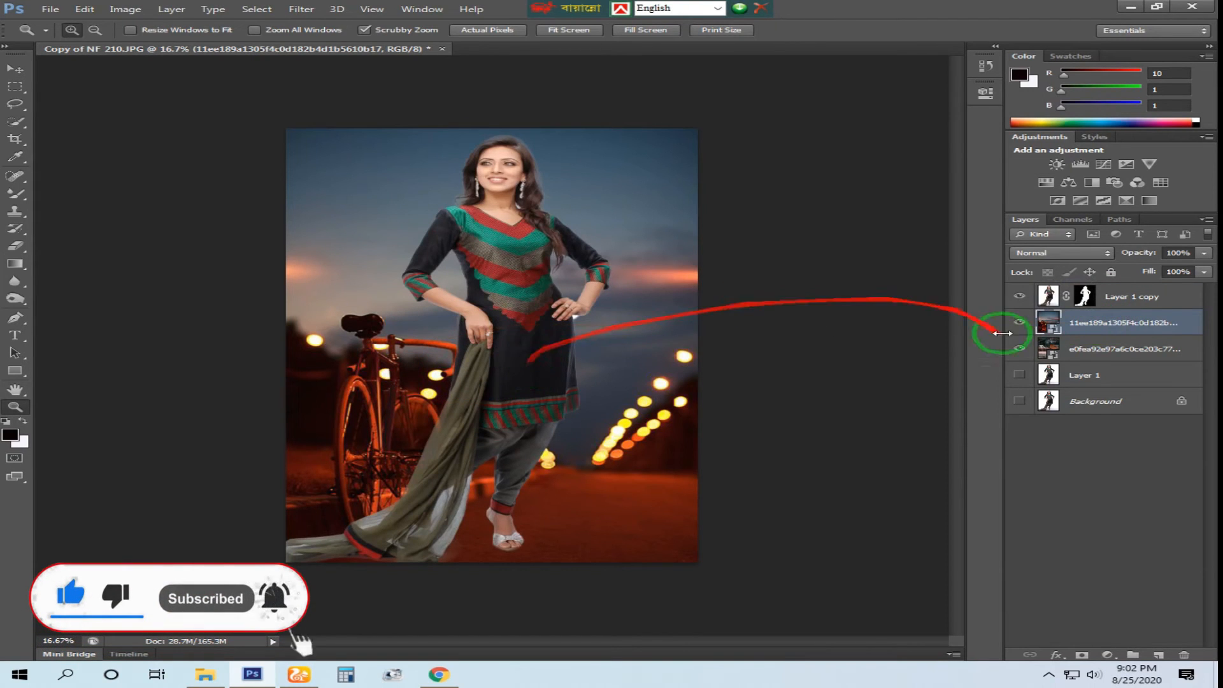
Select the woman's masked layer and nudge it slightly on the canvas with the Move tool.
click(1127, 297)
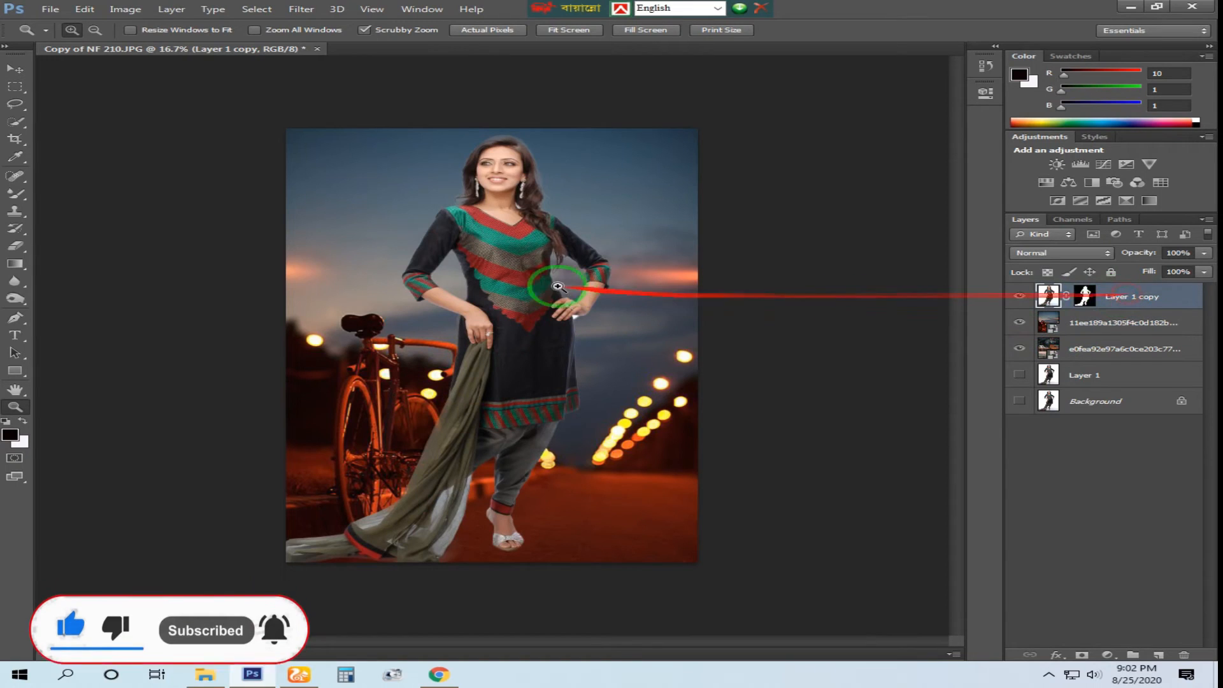
click(14, 70)
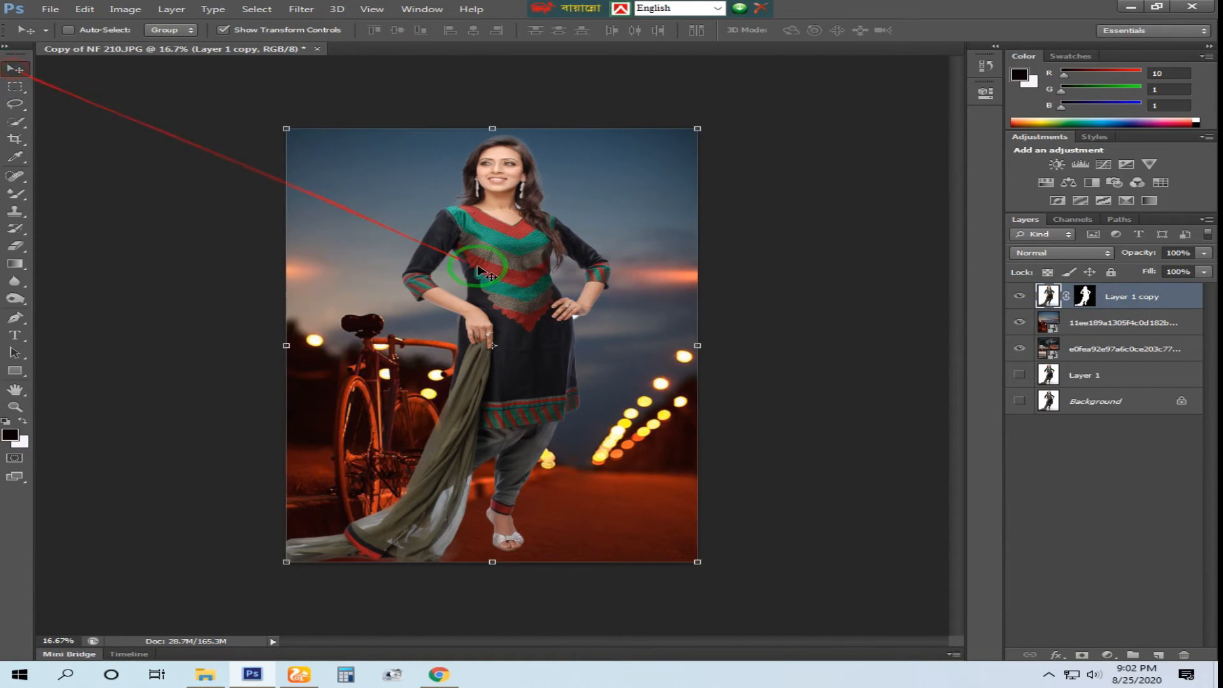
mouse_move(493, 272)
mouse_down()
mouse_move(540, 272)
mouse_move(510, 272)
mouse_up()
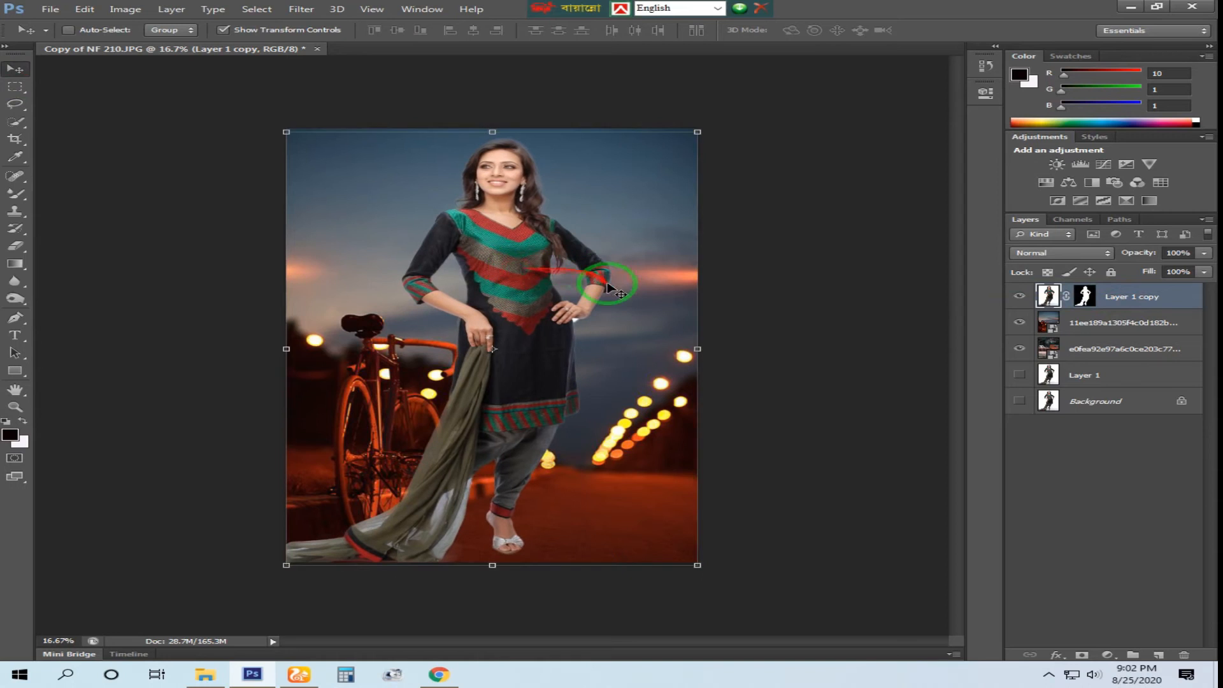
Shift the woman's masked layer slightly sideways while checking the edge around the hand on her hip.
key(z)
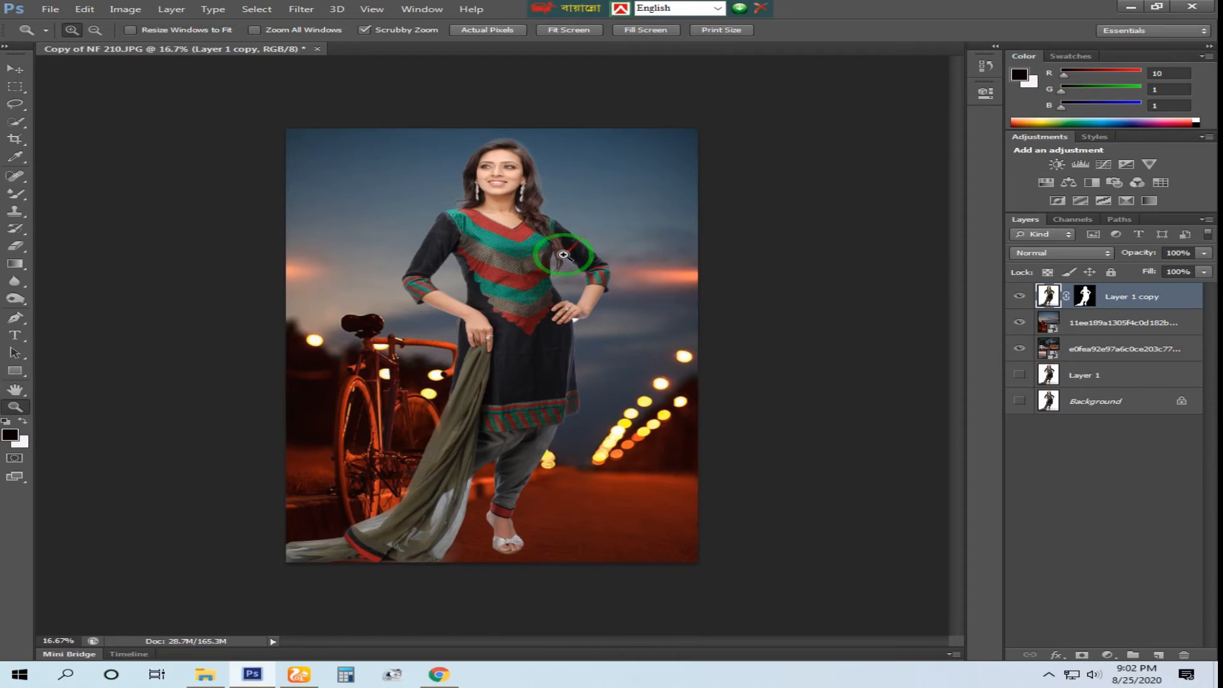
click(559, 203)
alt+click(560, 226)
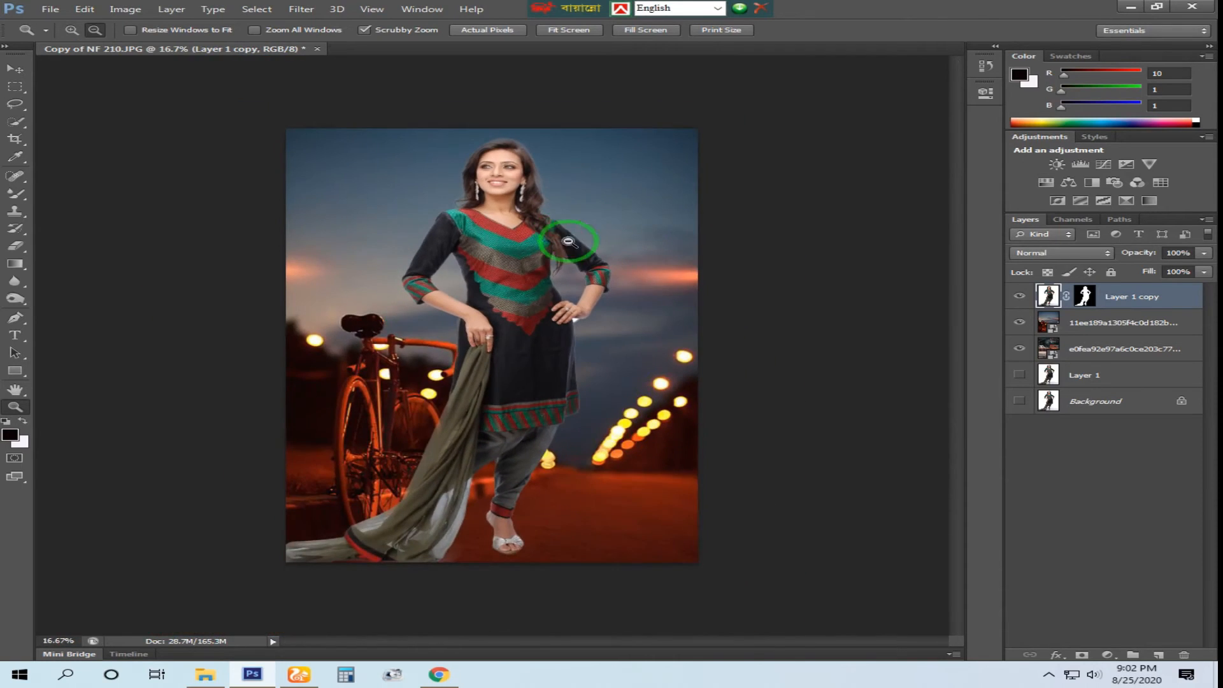
click(573, 288)
click(592, 344)
click(627, 403)
click(560, 350)
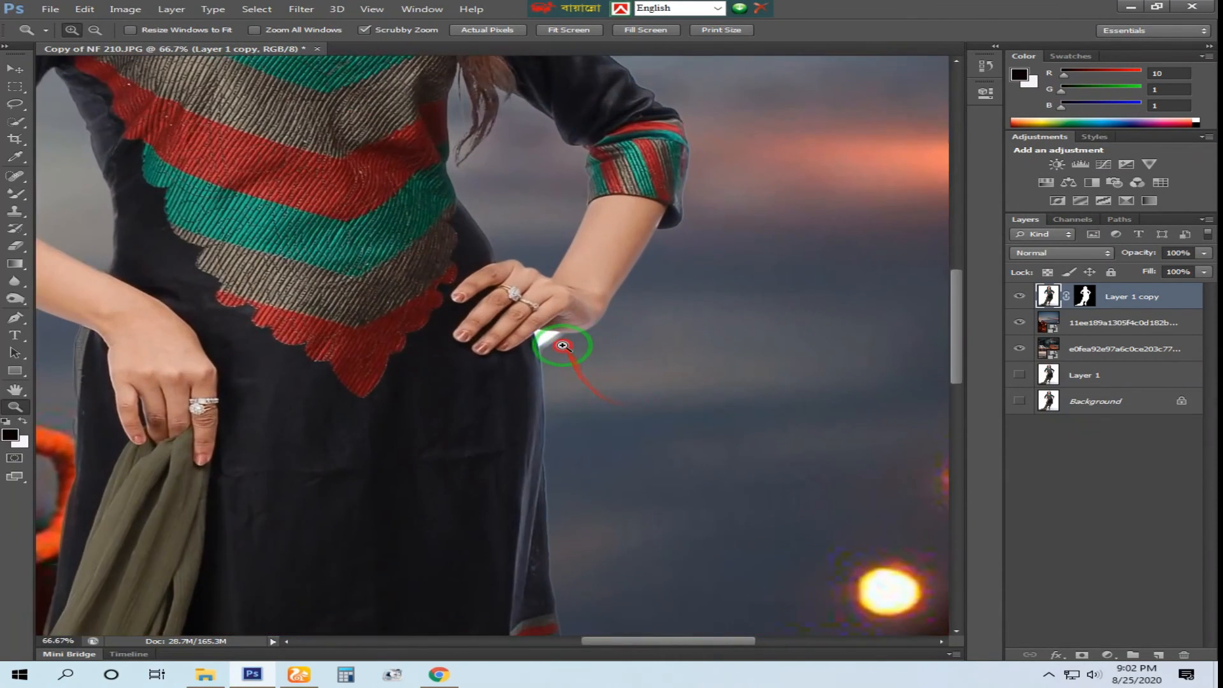
click(563, 353)
click(563, 353)
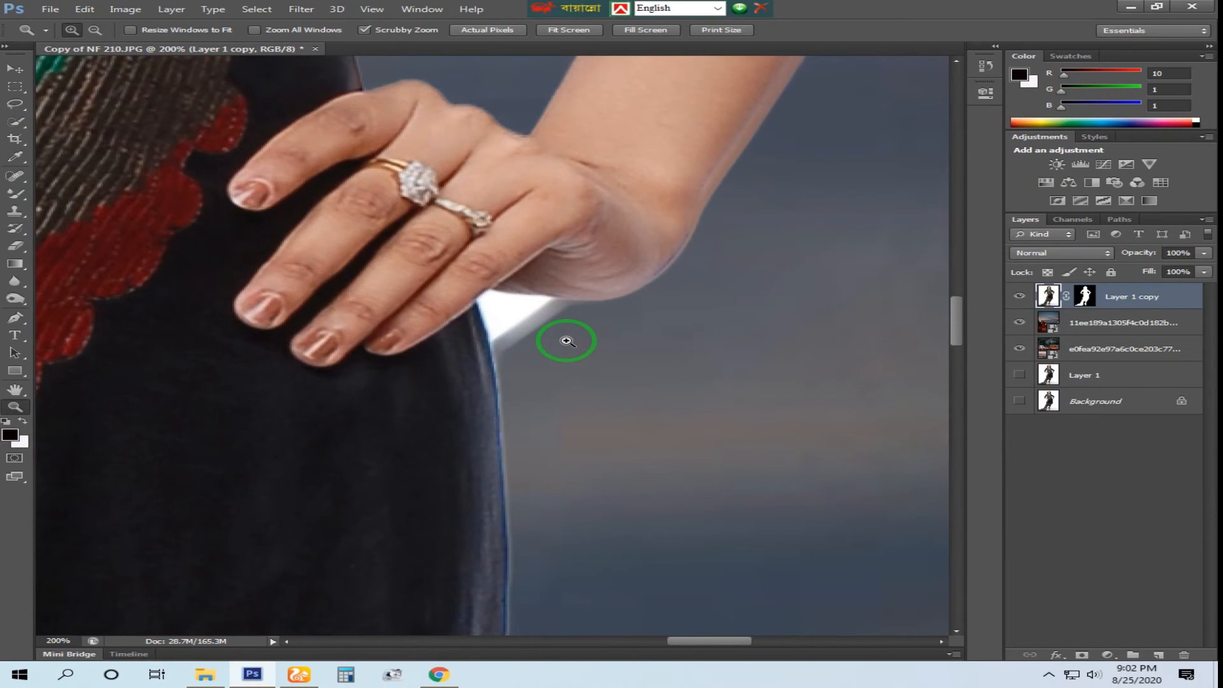
key(v)
right_click(577, 226)
click(593, 233)
drag(595, 235, 608, 231)
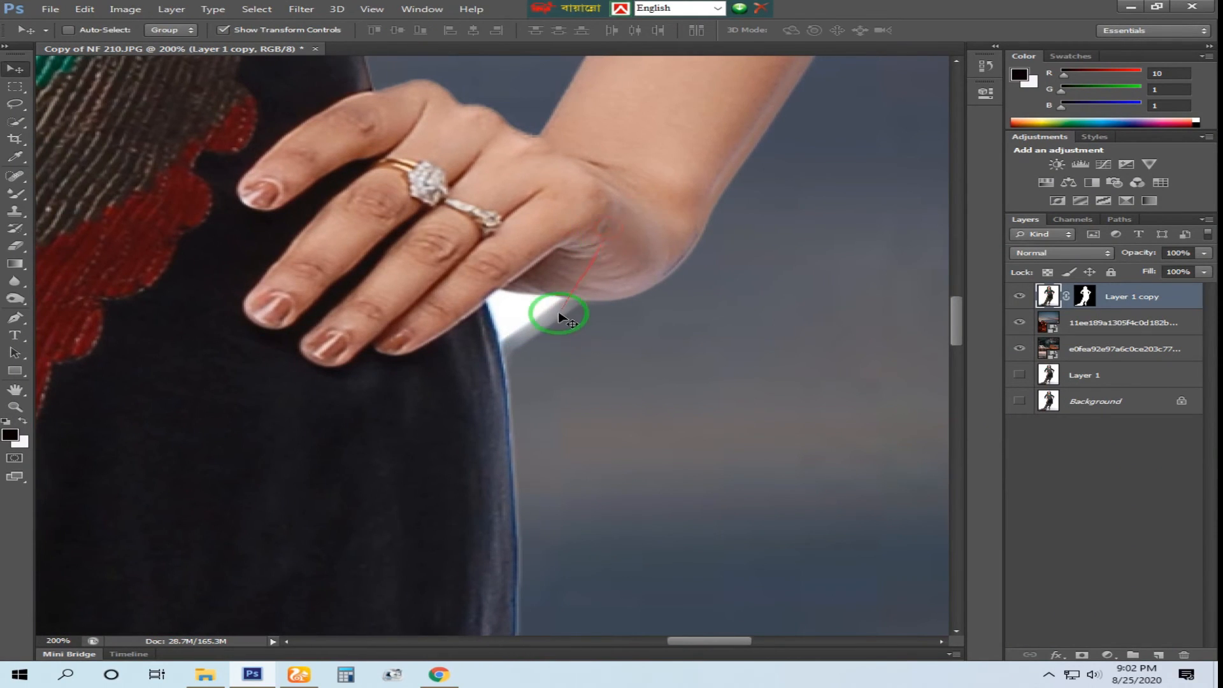
Lasso the leftover white patch between the wrist and the dress, feather the selection, and delete the patch.
key(l)
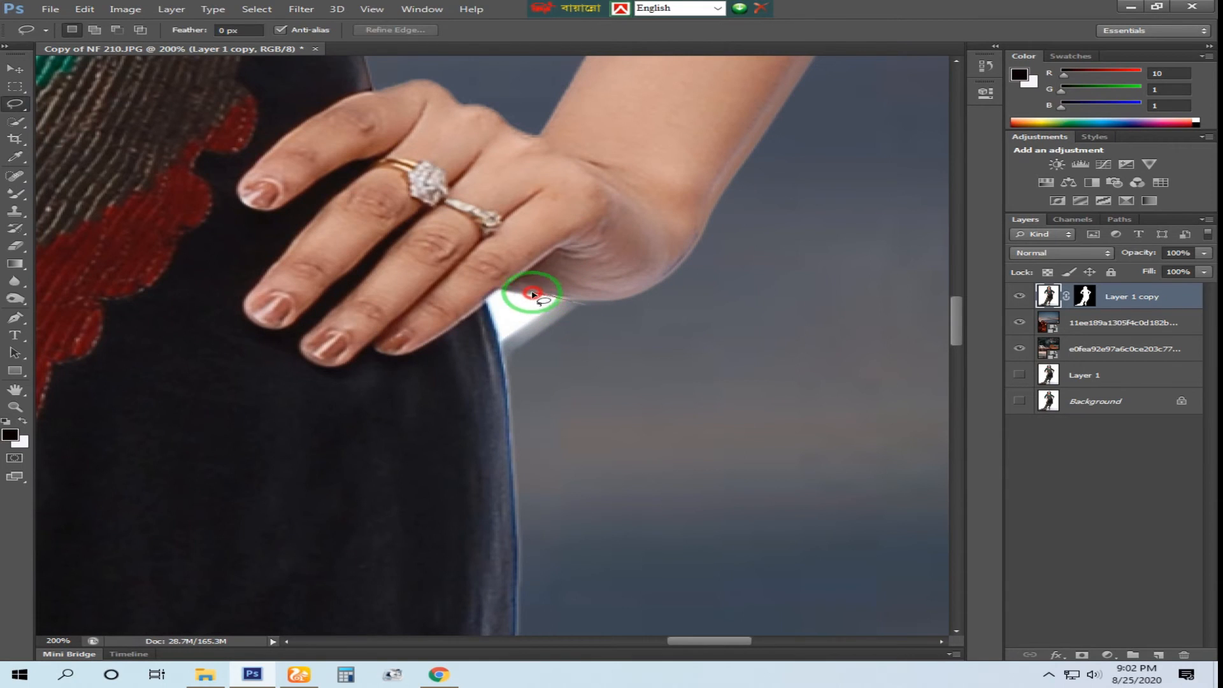
right_click(543, 312)
click(585, 346)
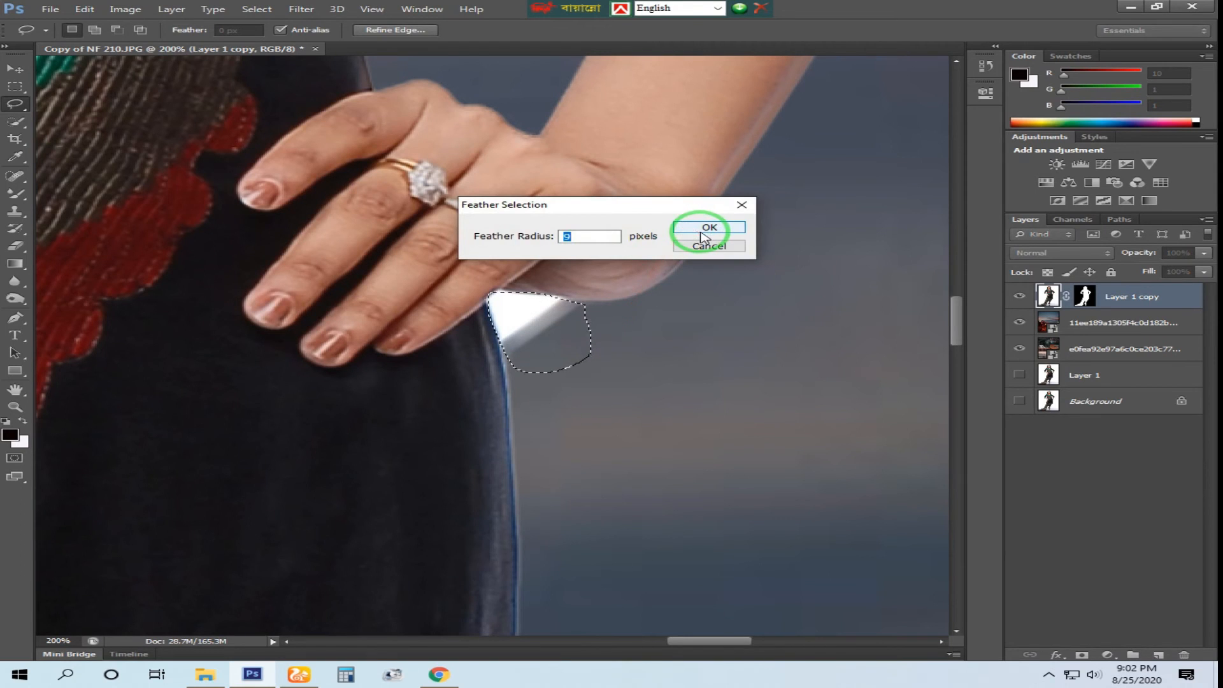
click(703, 227)
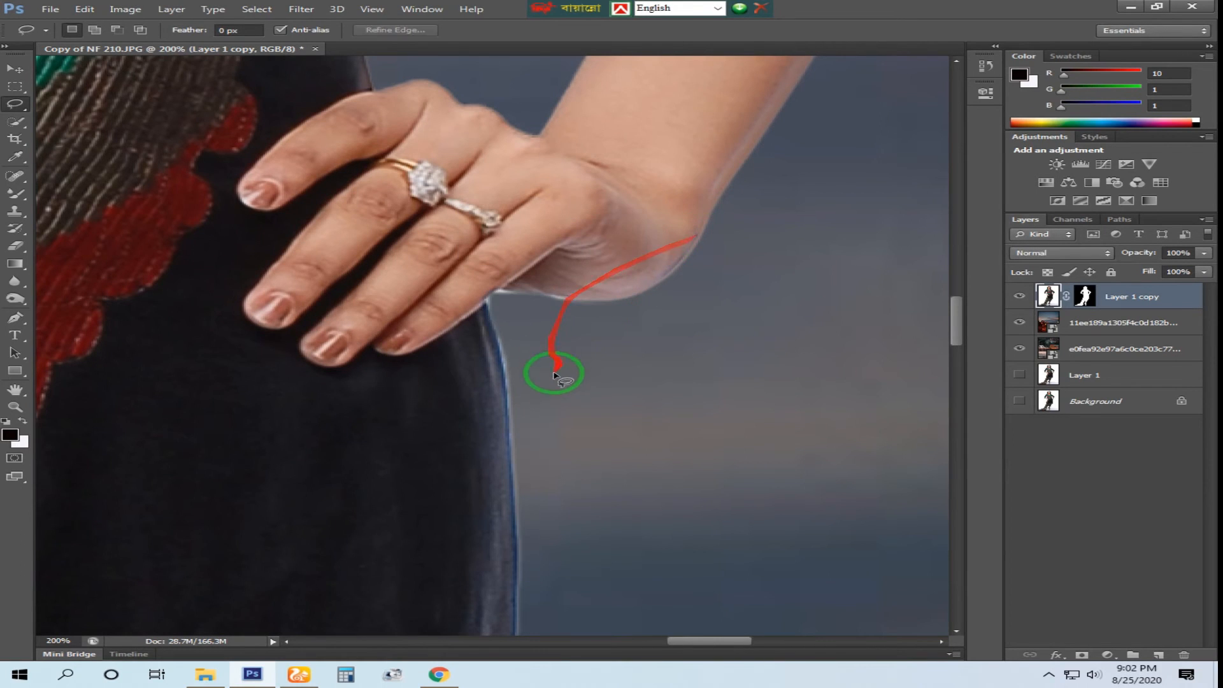
Examine the cutout edges along the dress, scarf and foot, and review the whole figure against the evening background.
key(z)
alt+click(527, 377)
alt+click(532, 378)
alt+click(539, 381)
alt+click(540, 384)
drag(547, 415, 673, 164)
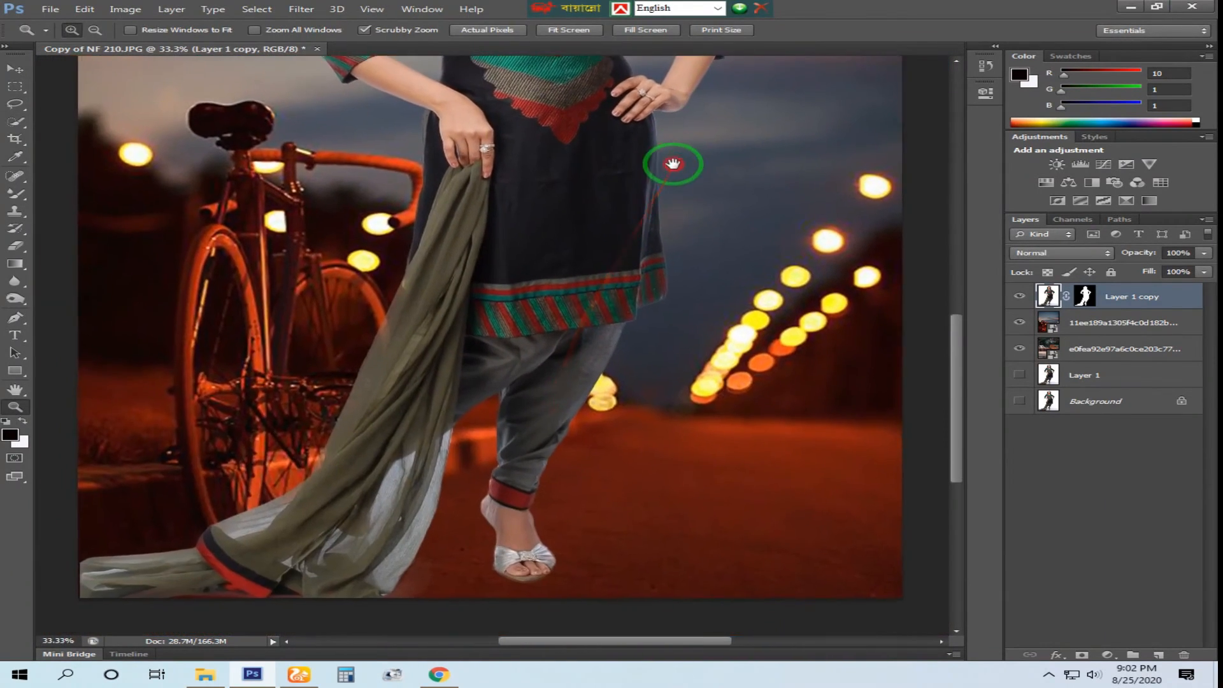
alt+click(569, 332)
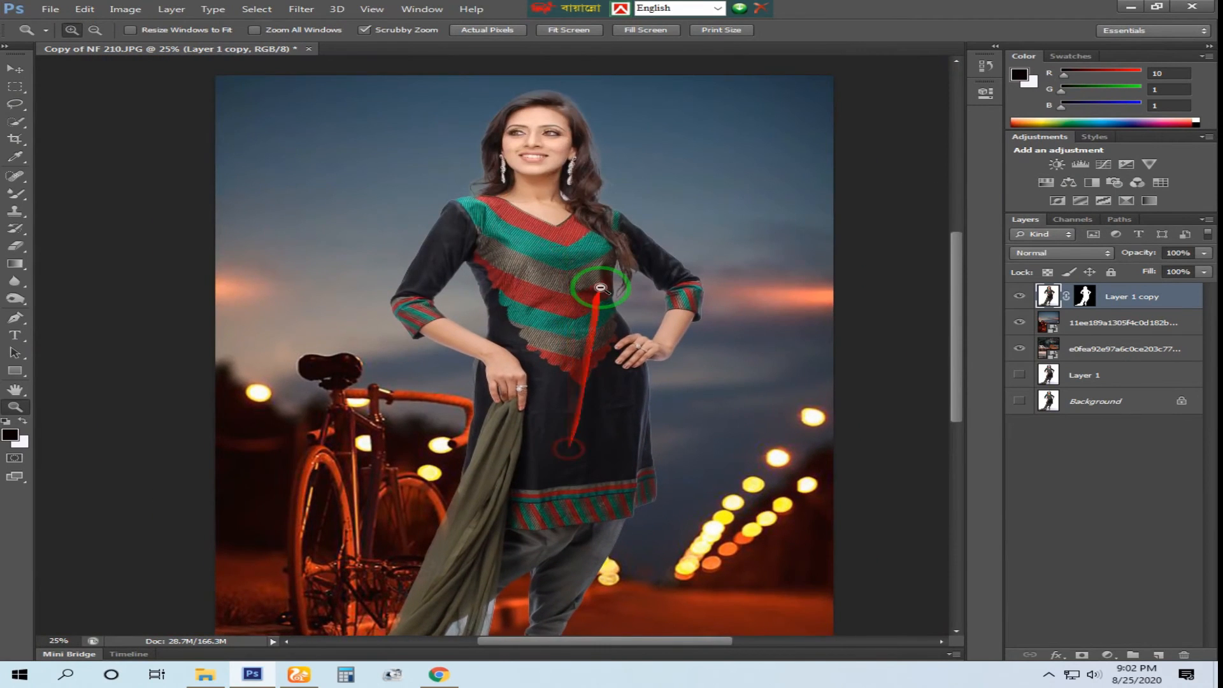
alt+click(600, 288)
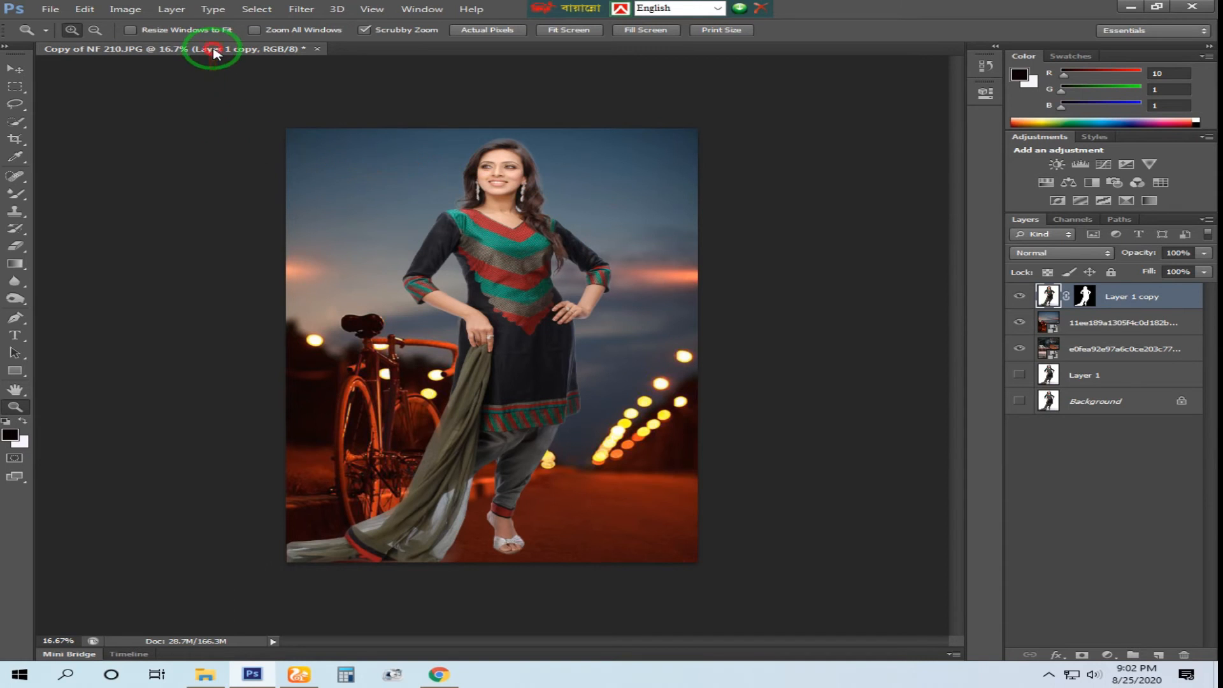
Float the document in its own window and enlarge that window.
drag(214, 53, 309, 89)
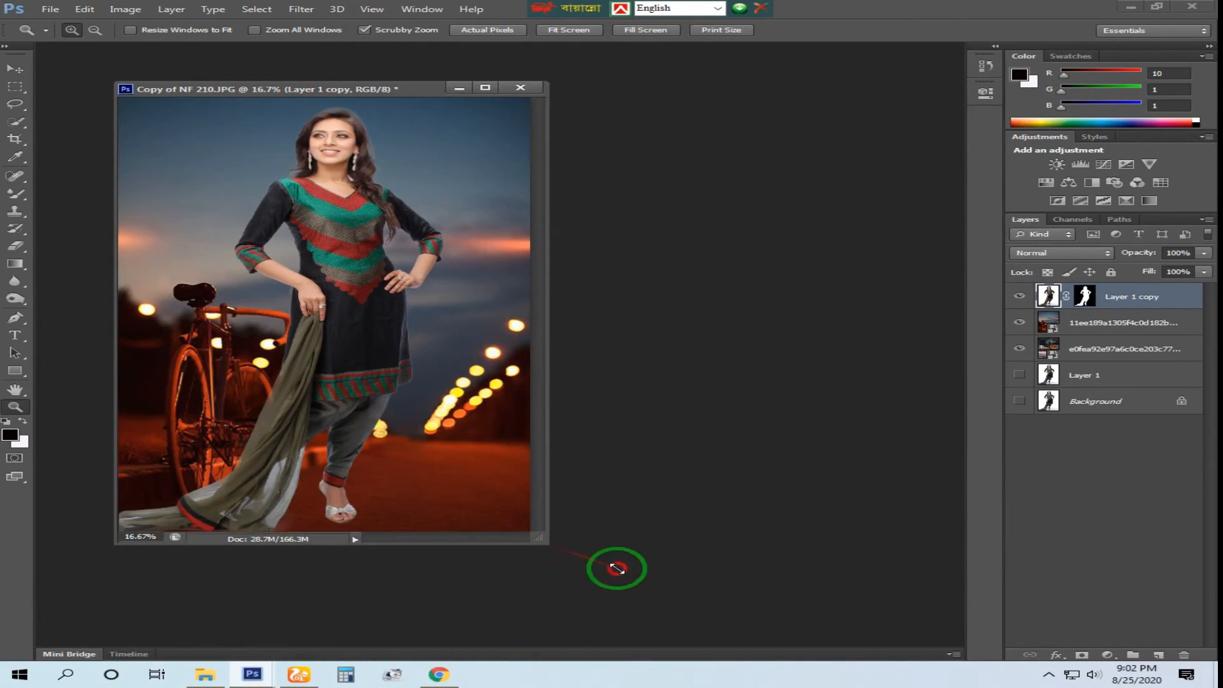
drag(616, 568, 958, 684)
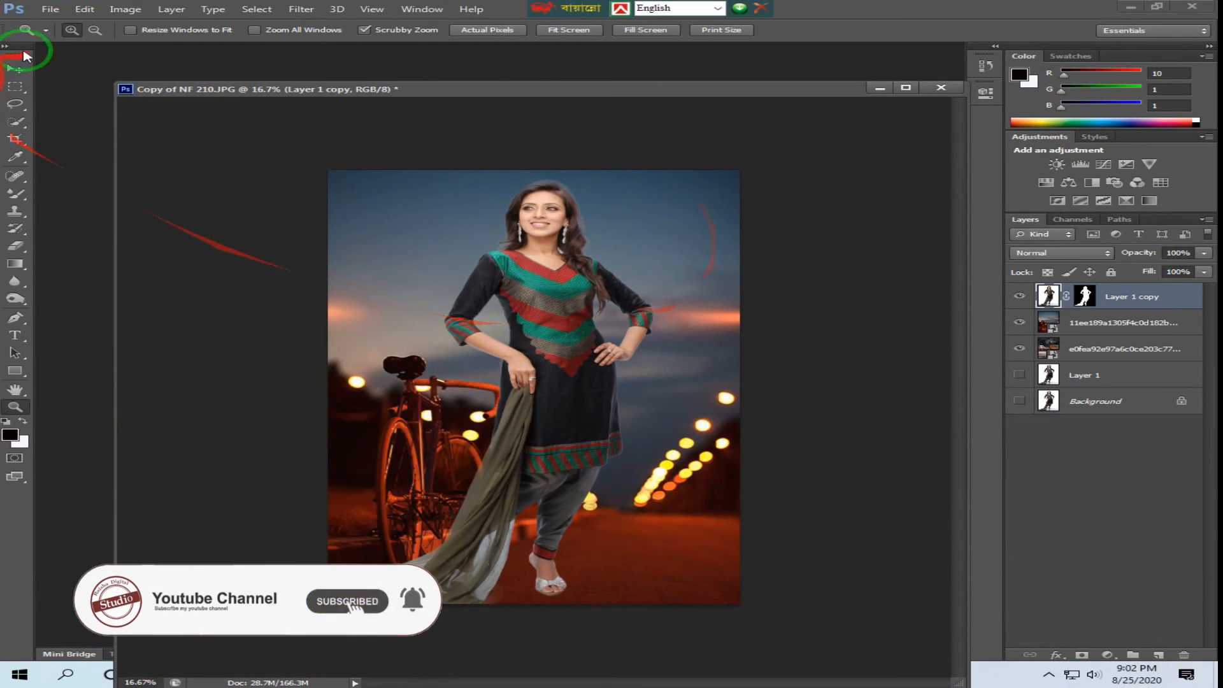
Place the light effect images (27) from the sunlight-light-effects-vector folder and position it in the canvas's upper-right corner.
click(51, 9)
click(63, 226)
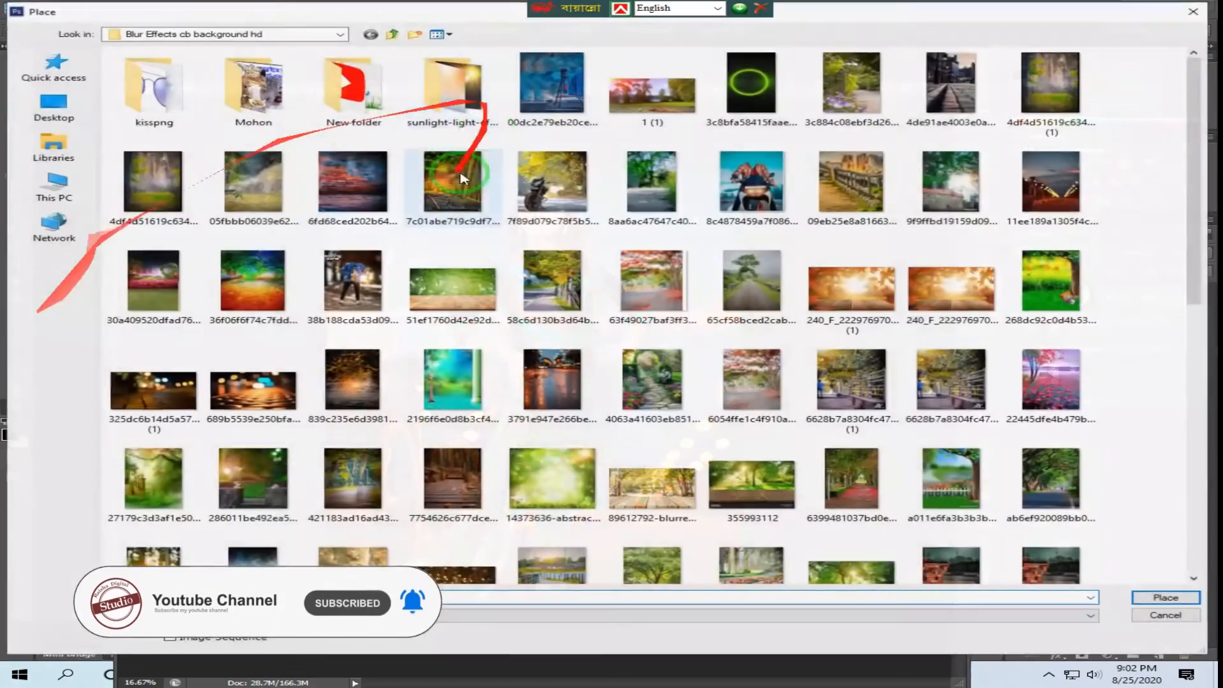
double_click(452, 86)
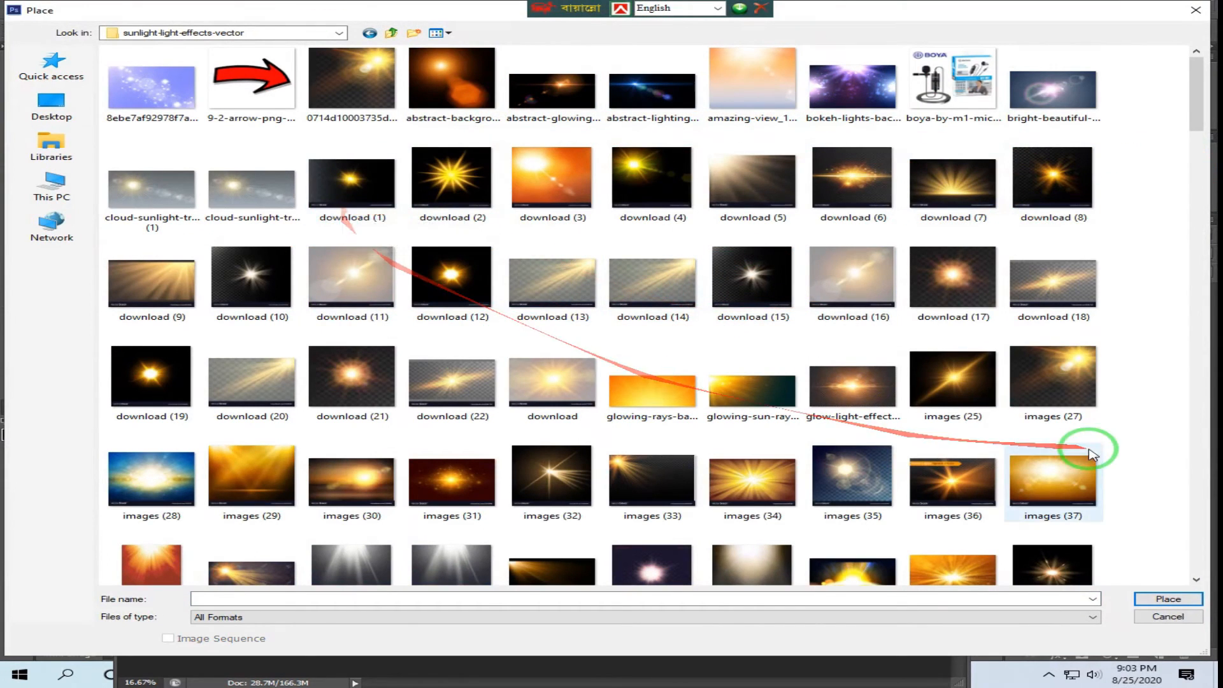
double_click(1068, 368)
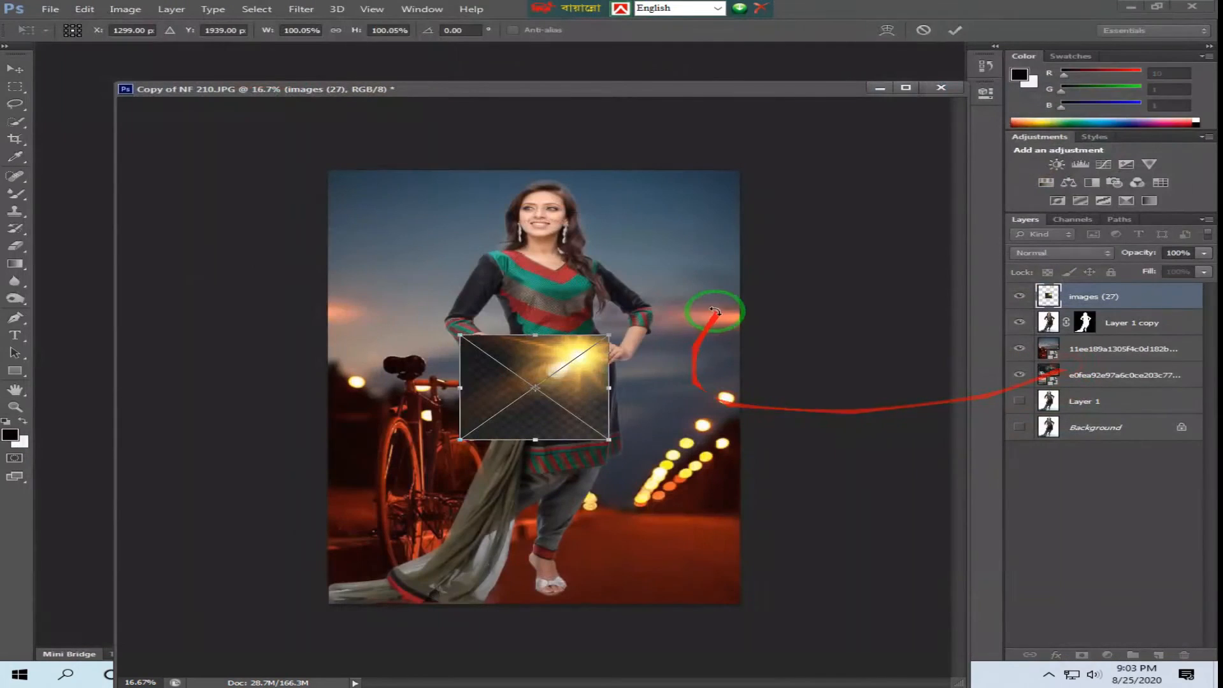
drag(582, 355, 699, 202)
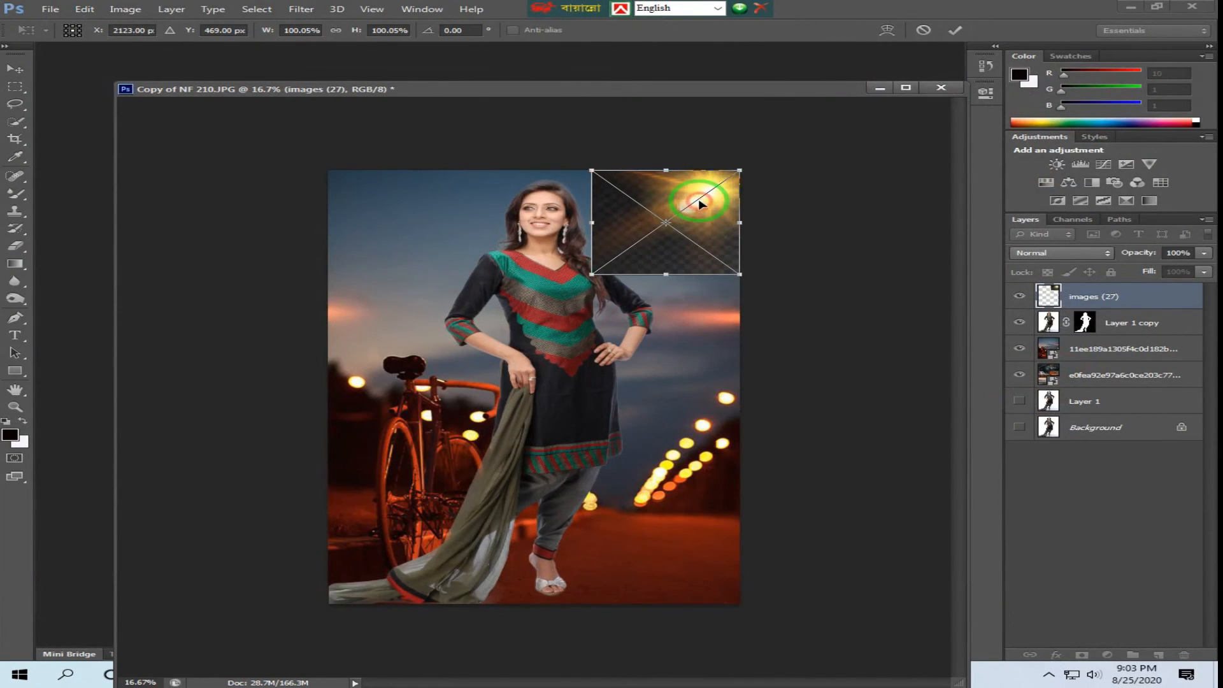
key(Return)
Enlarge the light effect toward the lower left and move its layer below the woman's masked layer.
key(z)
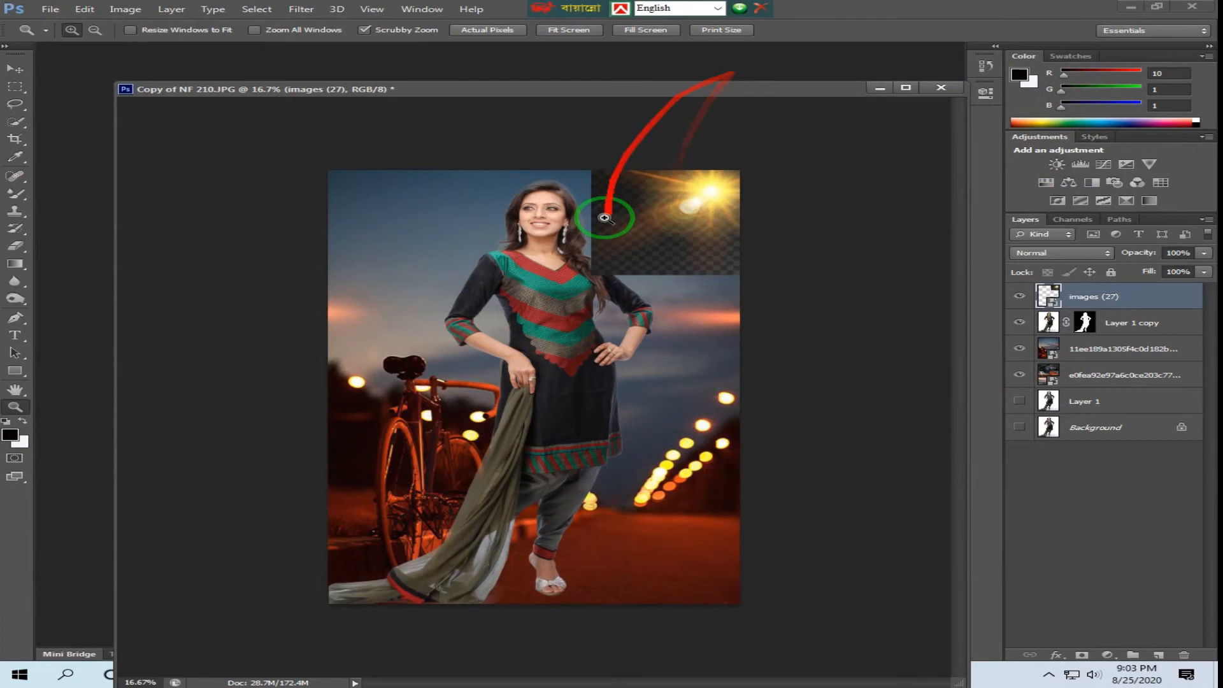
click(15, 68)
drag(591, 274, 543, 308)
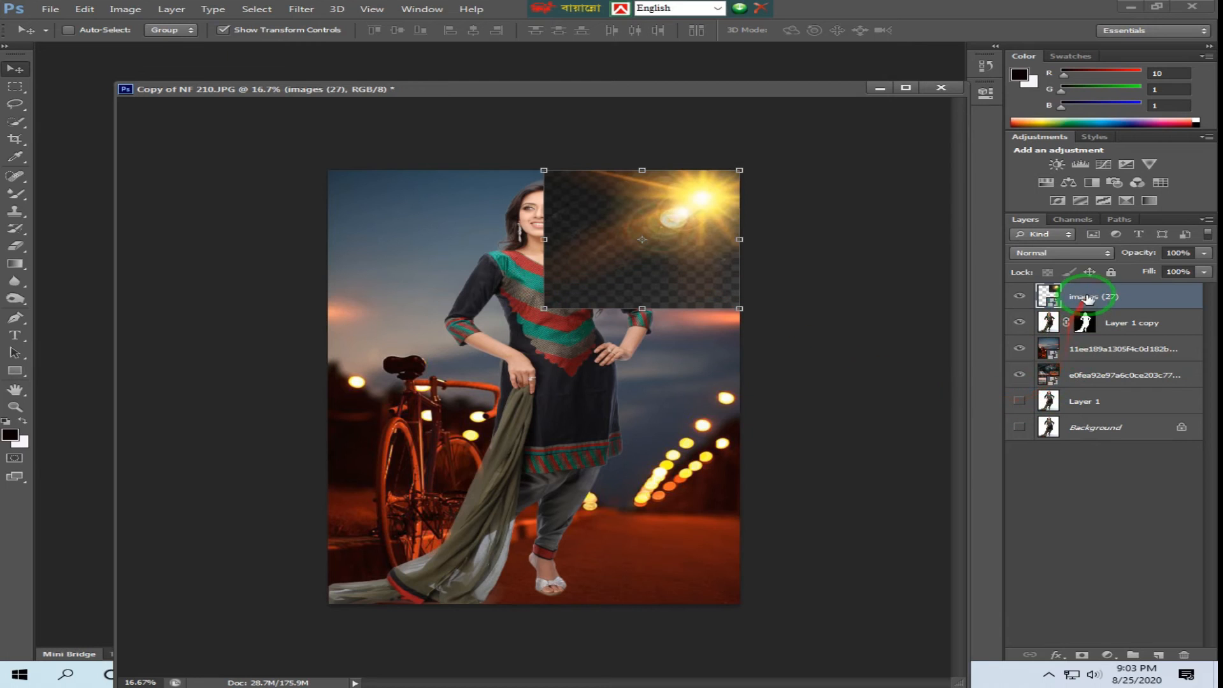
drag(1088, 297, 1091, 326)
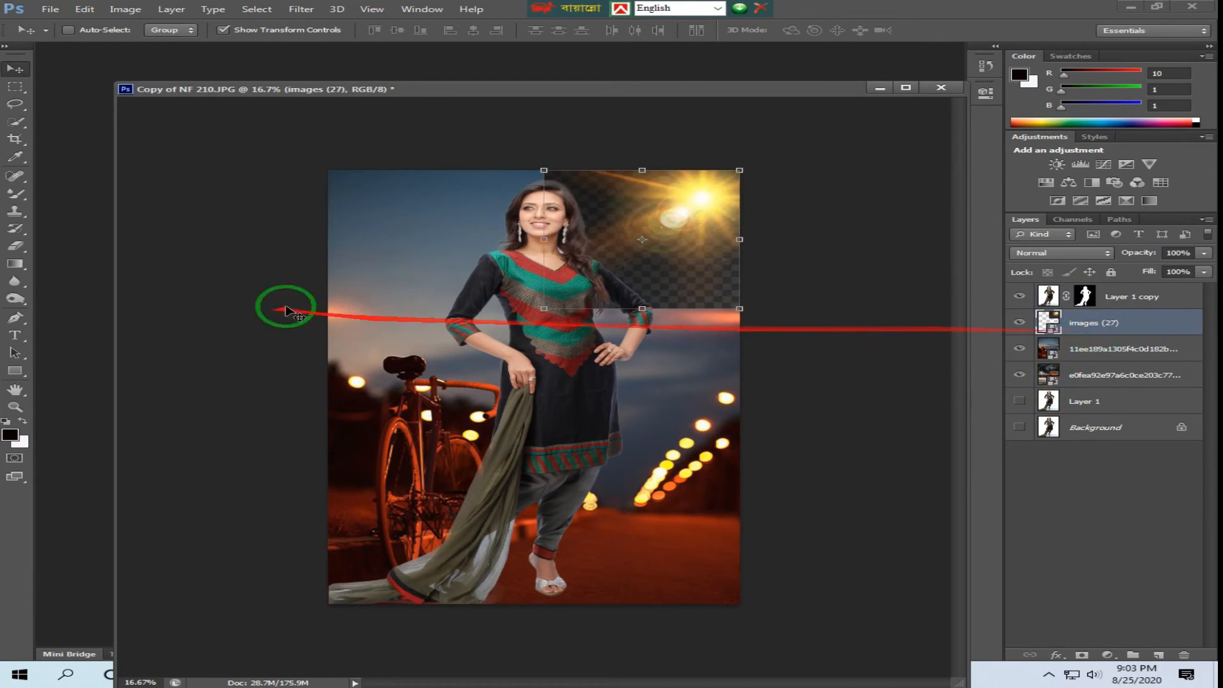
Set the light effect layer's blend mode to Screen and enlarge it further across the woman's upper body.
click(1066, 254)
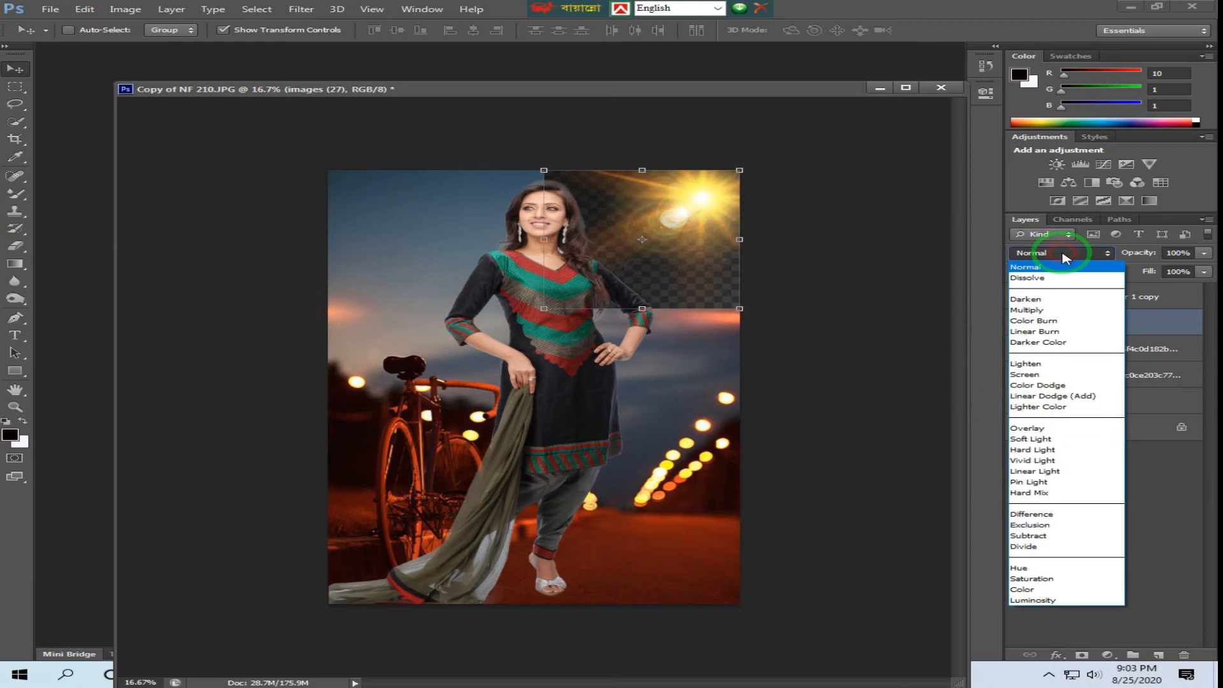
click(1030, 375)
drag(544, 309, 439, 331)
double_click(534, 269)
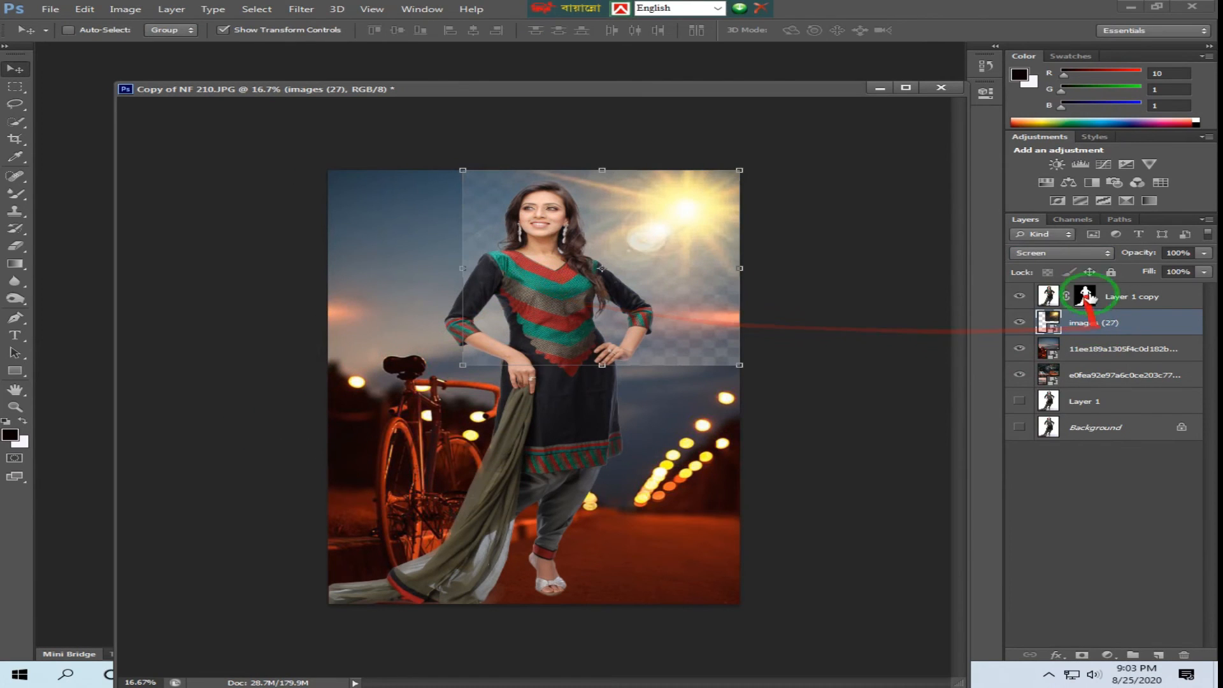
Change the light effect layer's blend mode to Lighten.
click(1076, 252)
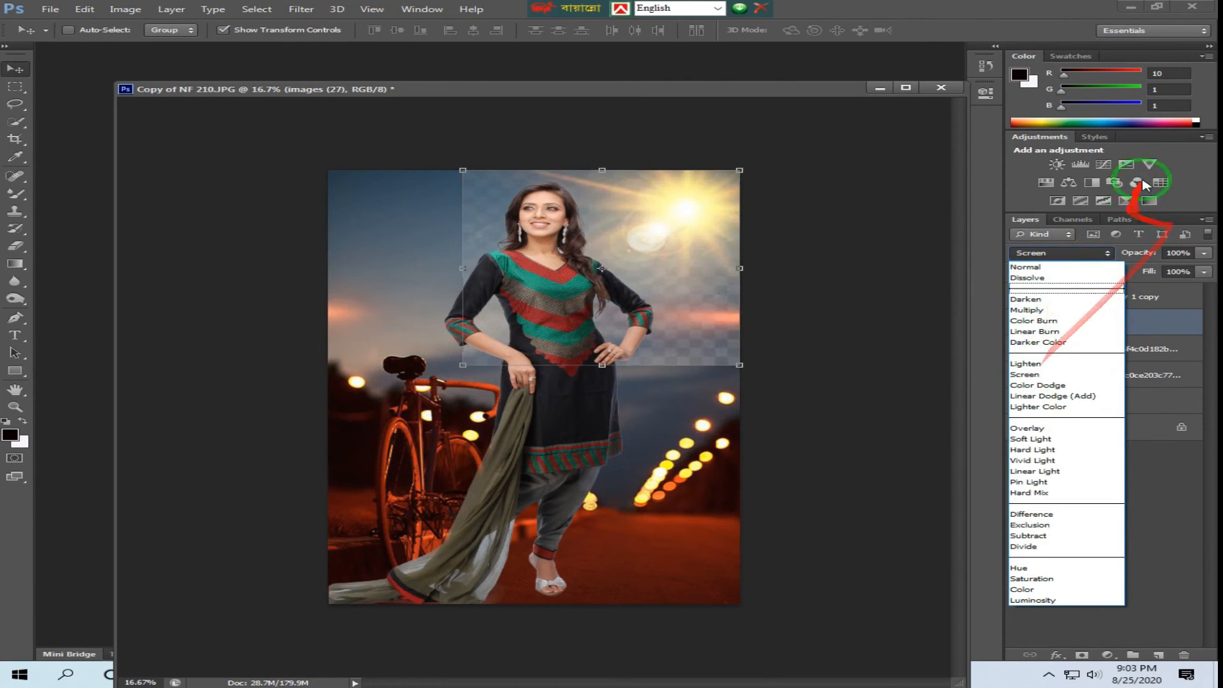
click(1202, 260)
click(1203, 273)
drag(1204, 287, 1204, 289)
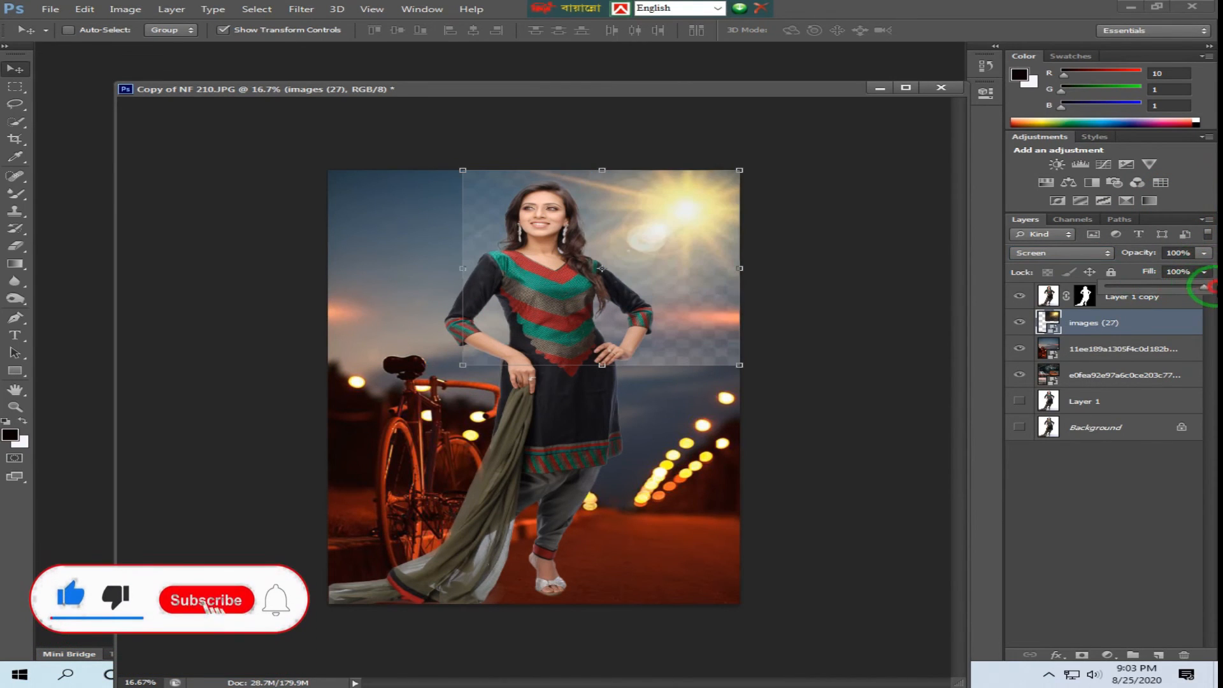
click(1076, 252)
click(1025, 363)
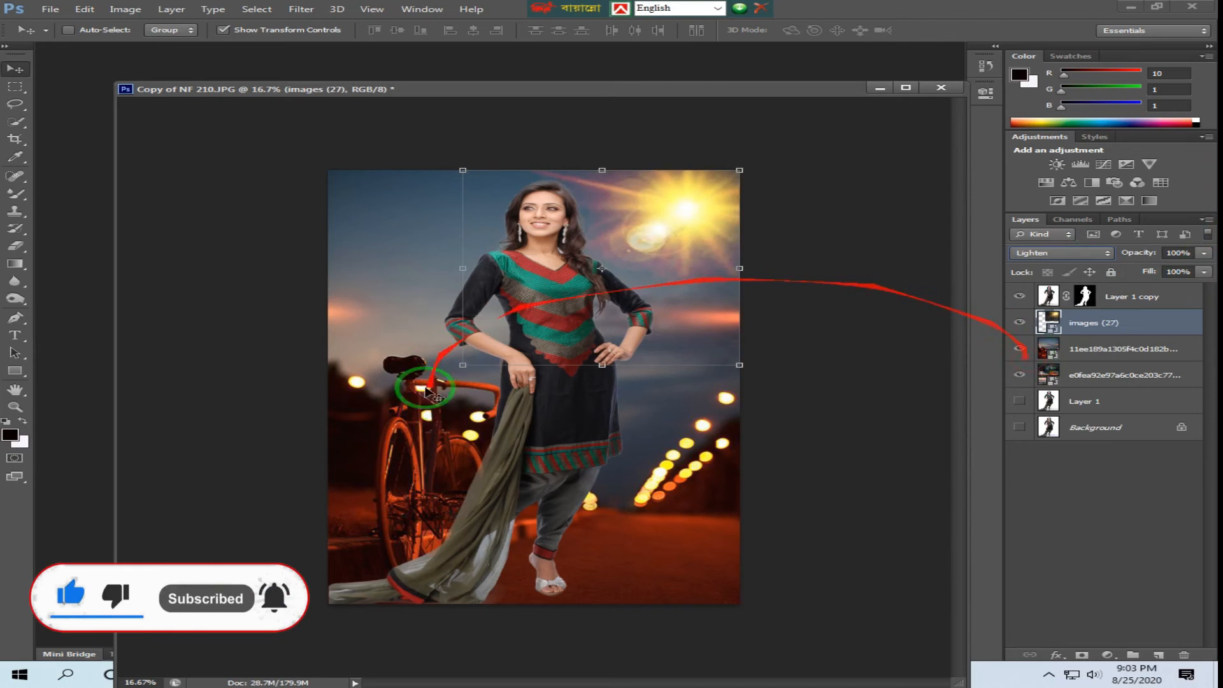
Scale the light effect to about 197% and shift it slightly right past the canvas edge.
drag(463, 364, 448, 375)
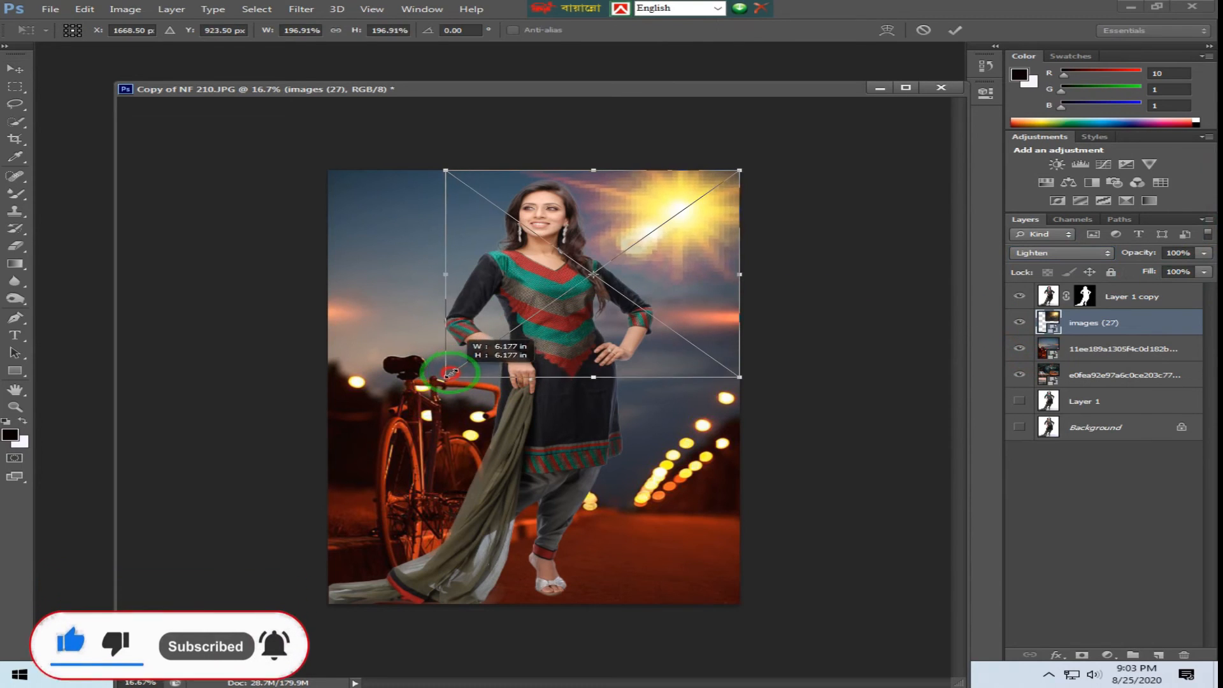
drag(652, 224, 663, 224)
key(Return)
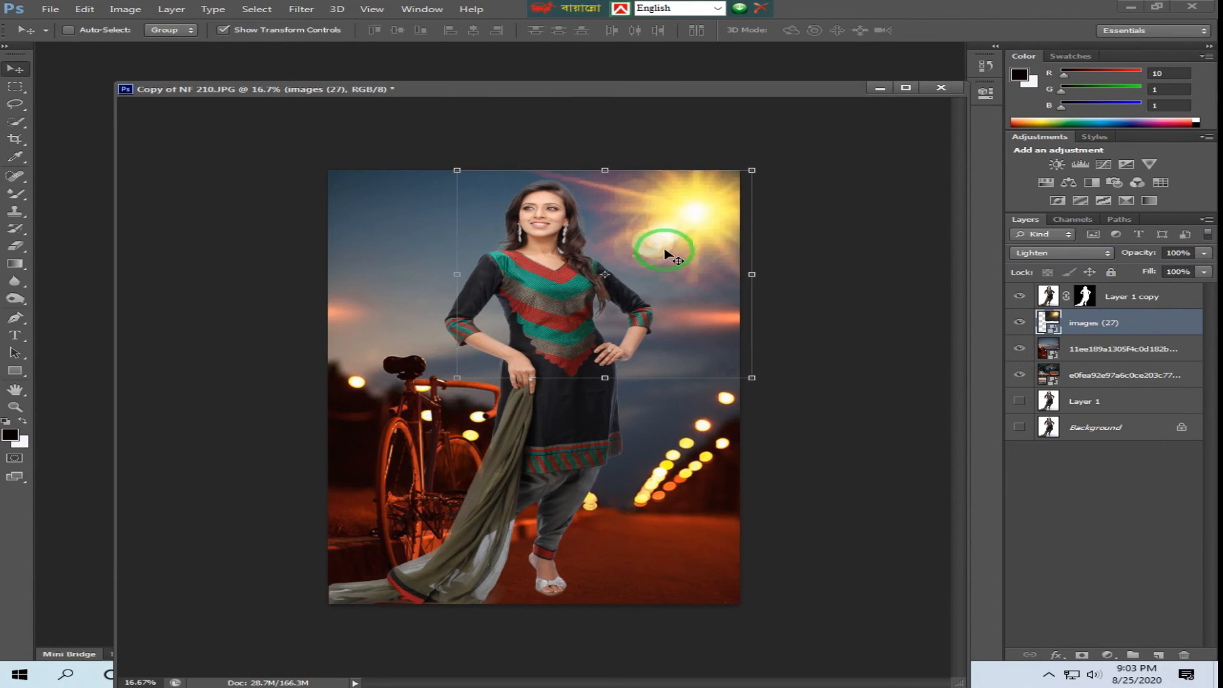
click(704, 212)
key(z)
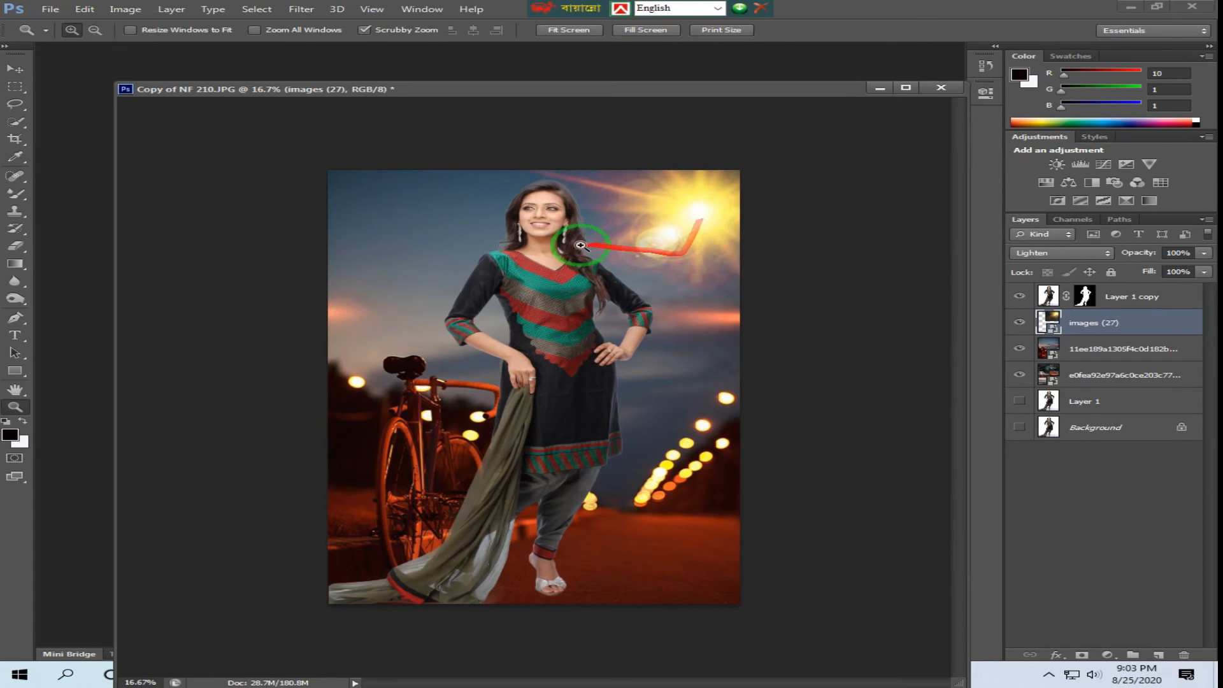
alt+click(579, 248)
click(619, 270)
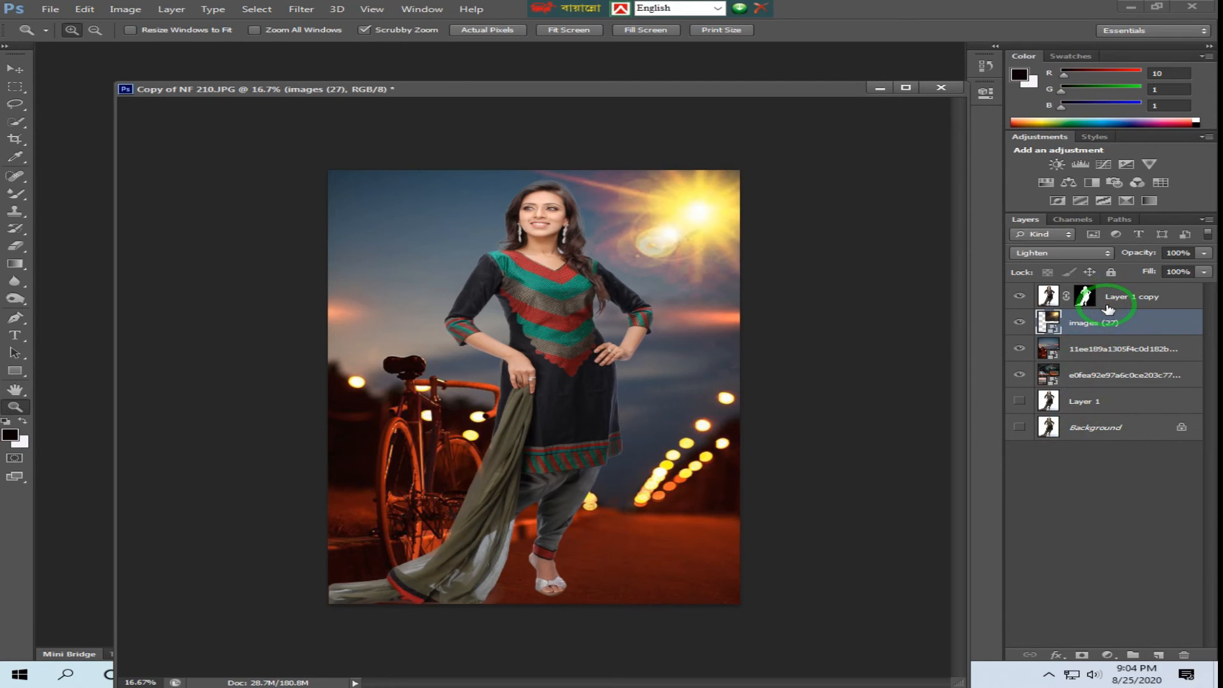
Save the layered composite as a Photoshop file named 44 in folder 11, with Maximize Compatibility on.
click(49, 9)
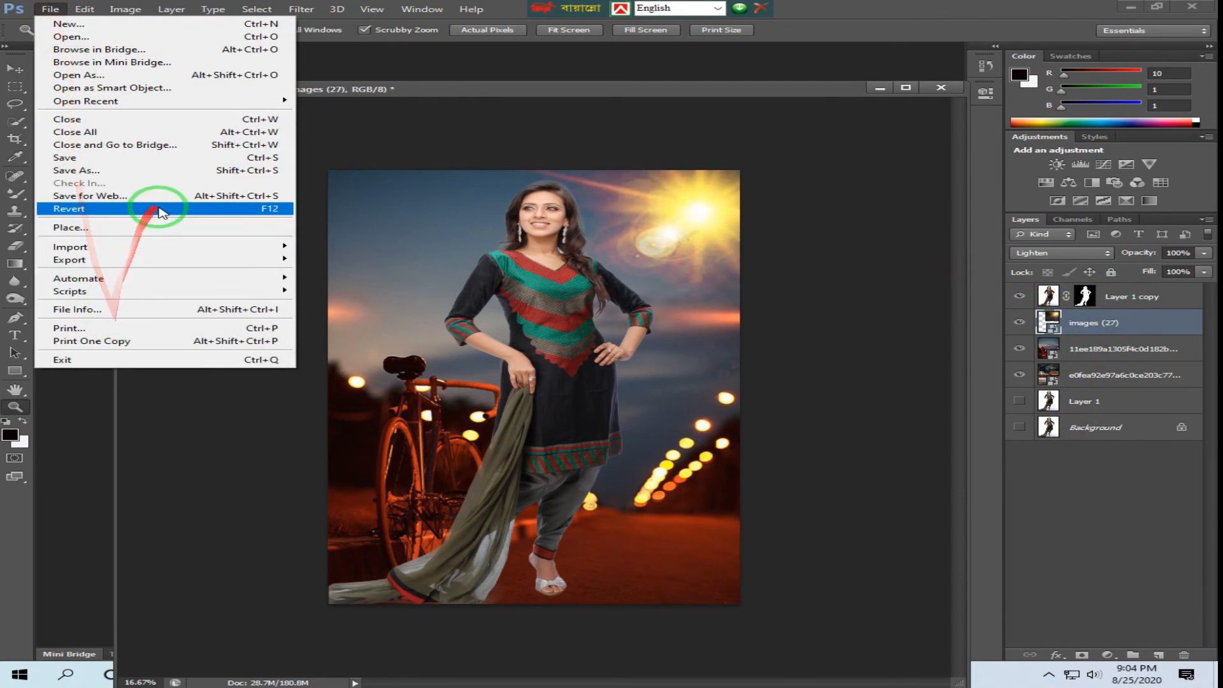
click(150, 160)
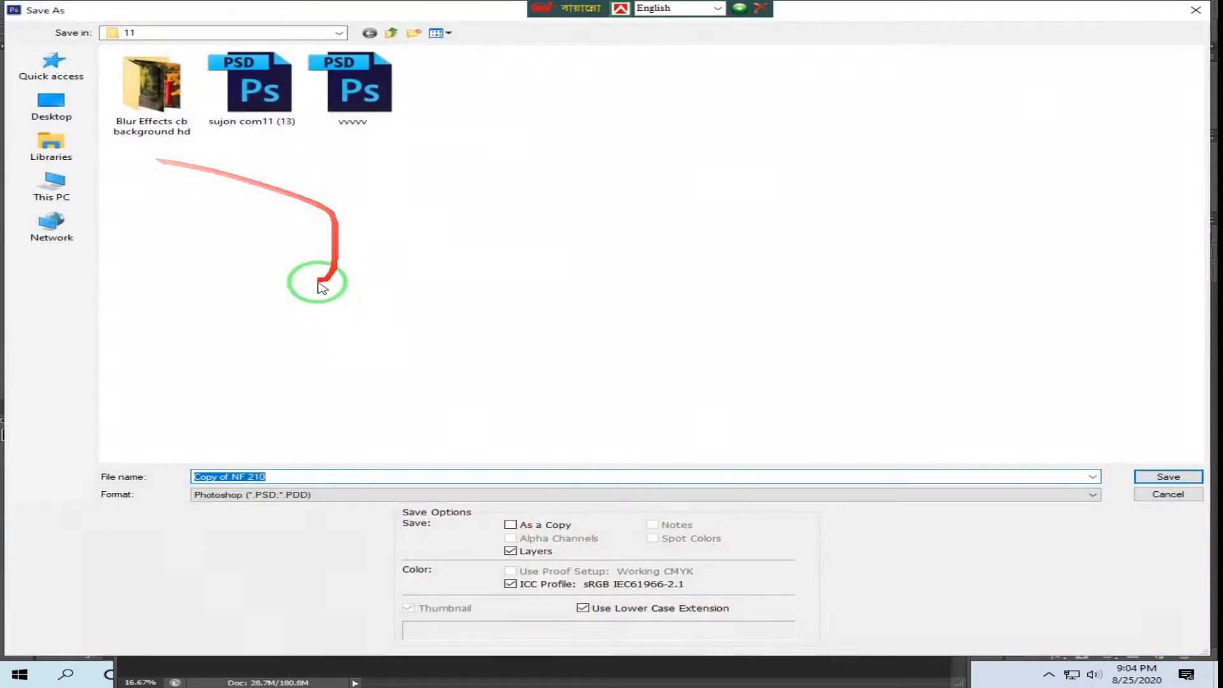
drag(295, 475, 174, 479)
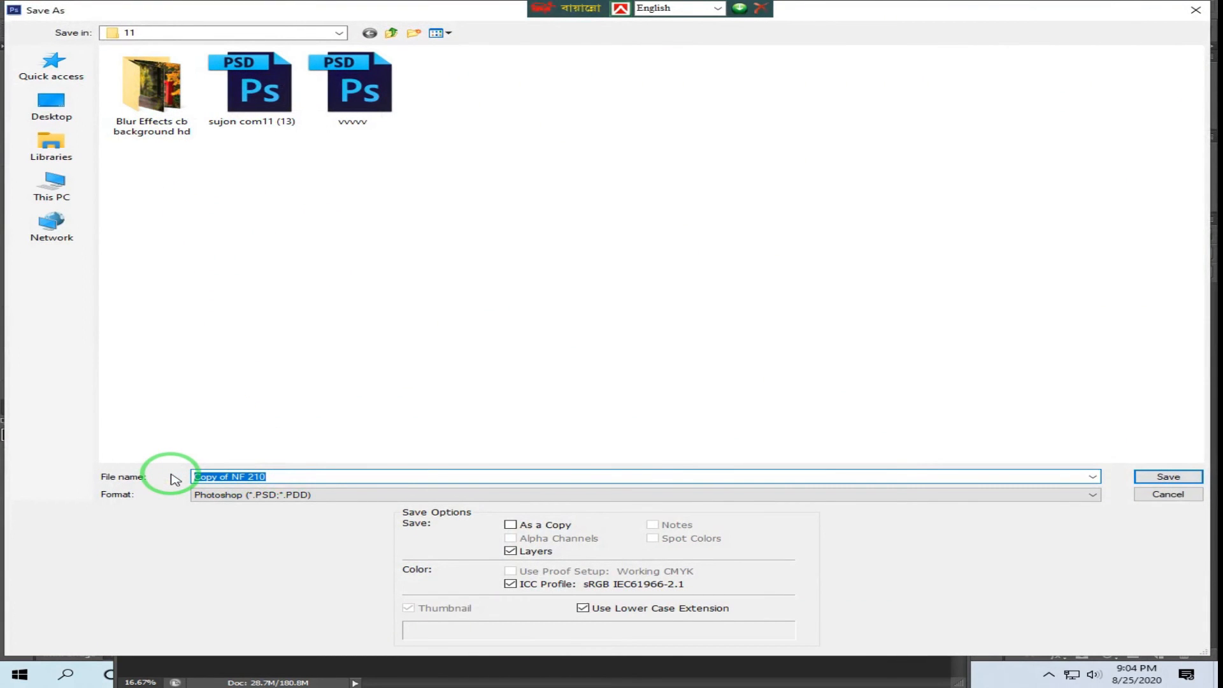
text(44)
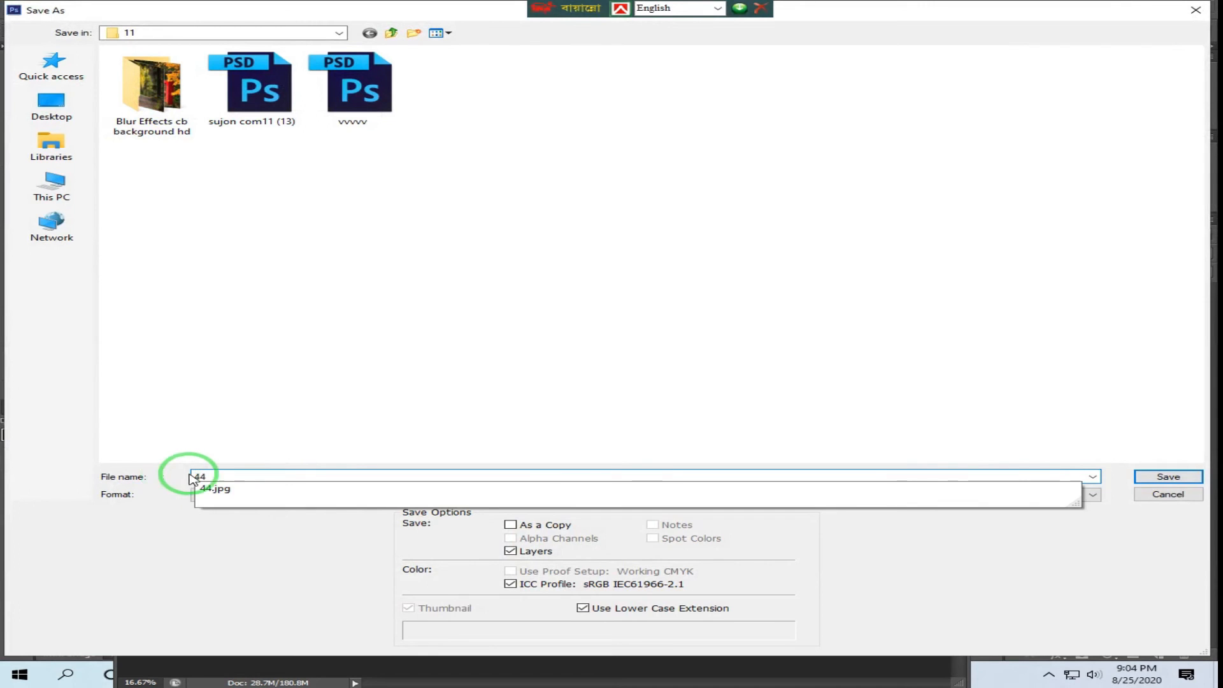
click(1168, 477)
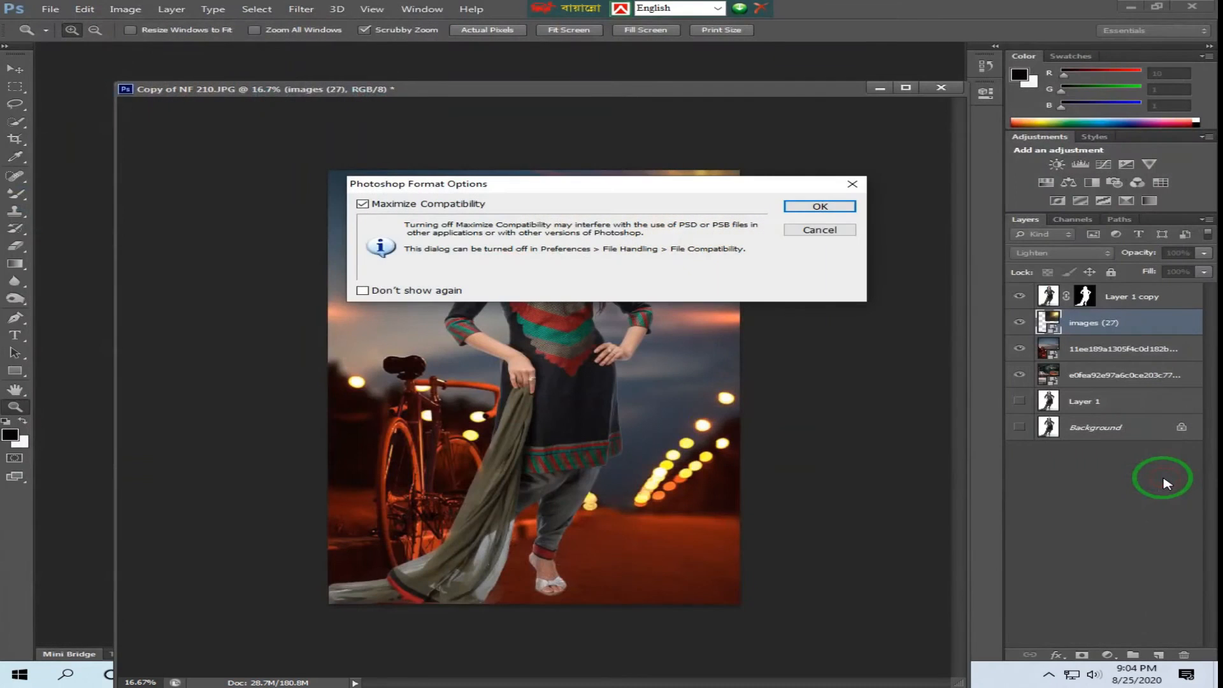
click(819, 203)
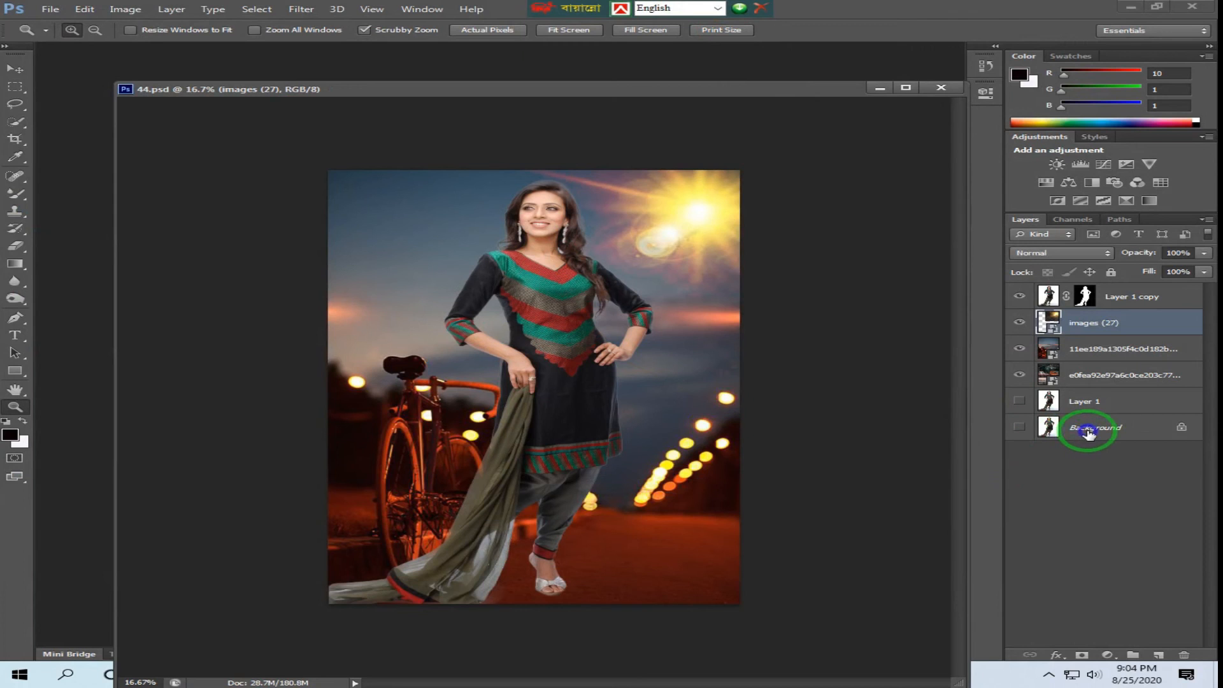
Flatten the image into a single background layer and save the flattened document.
right_click(1089, 433)
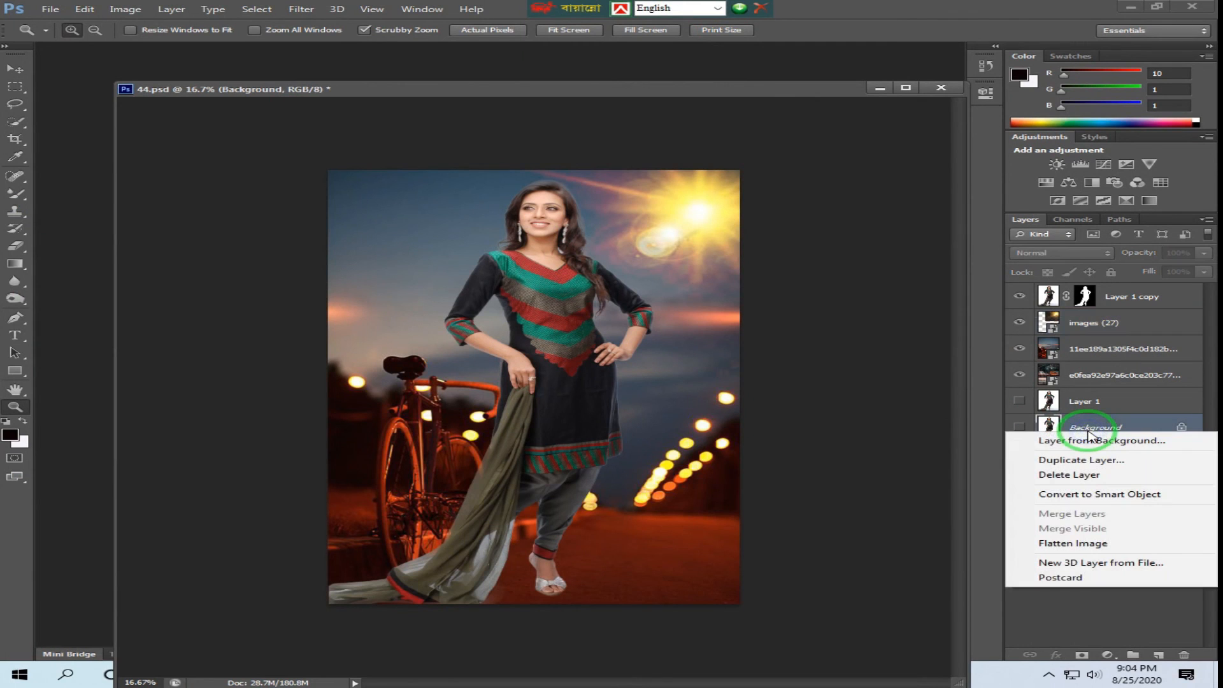
click(1083, 544)
click(554, 254)
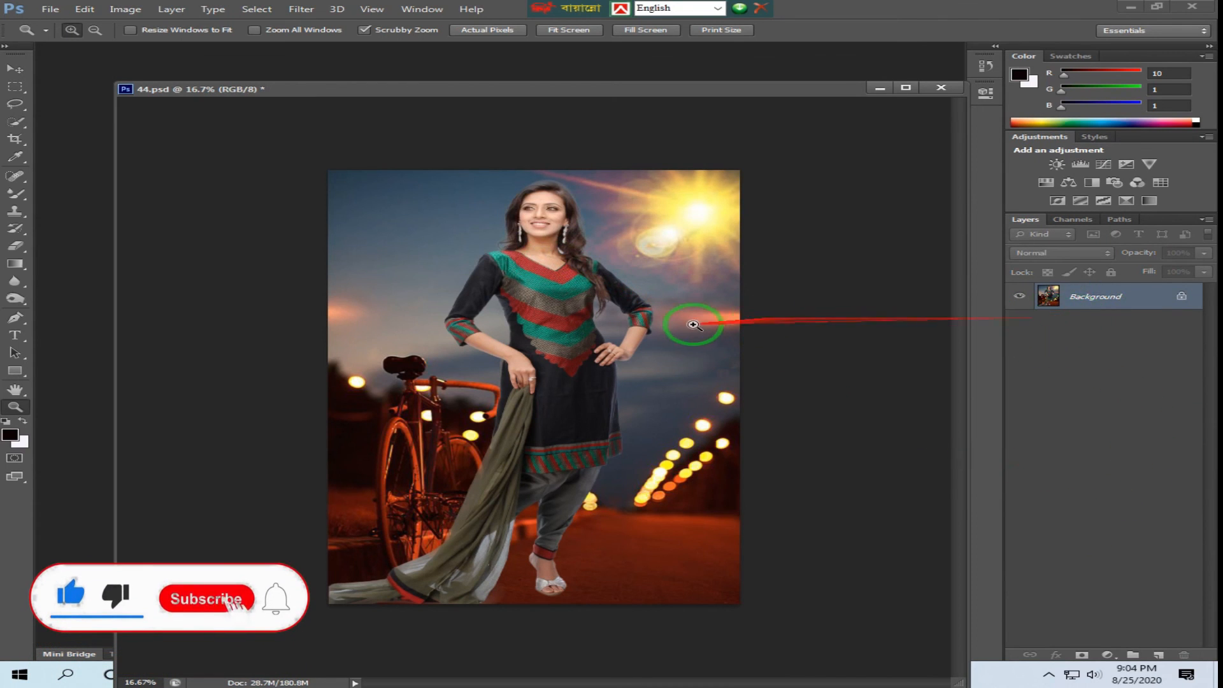
click(693, 308)
alt+click(750, 335)
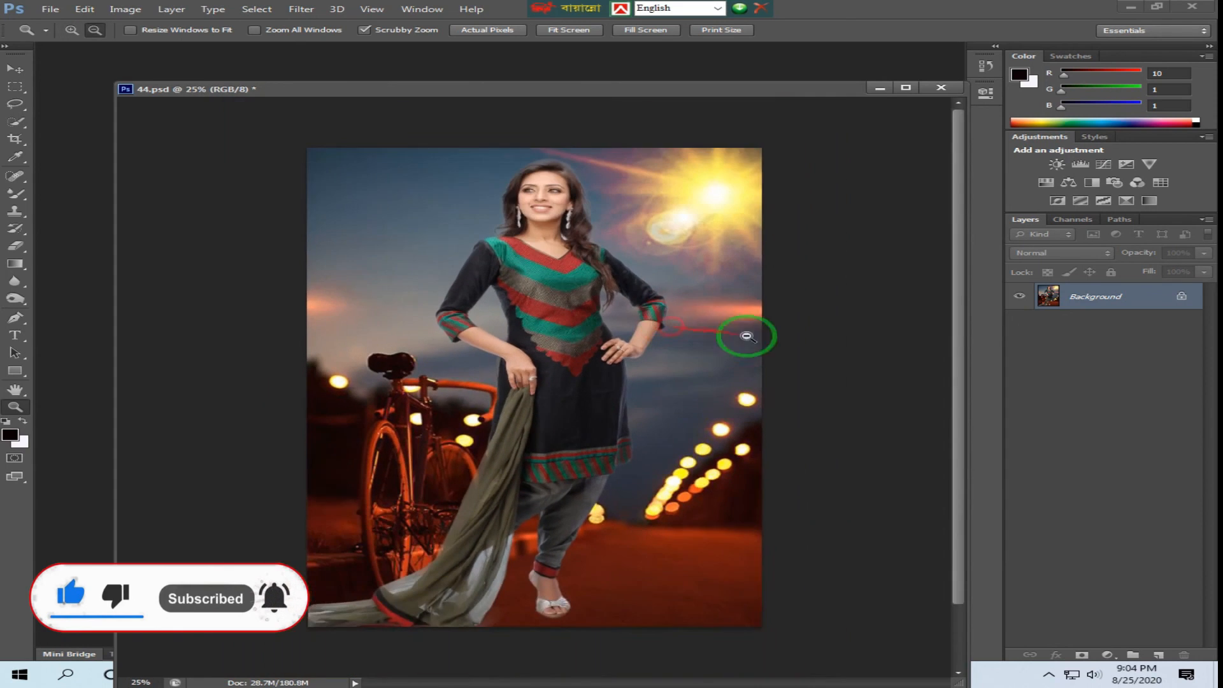
click(51, 11)
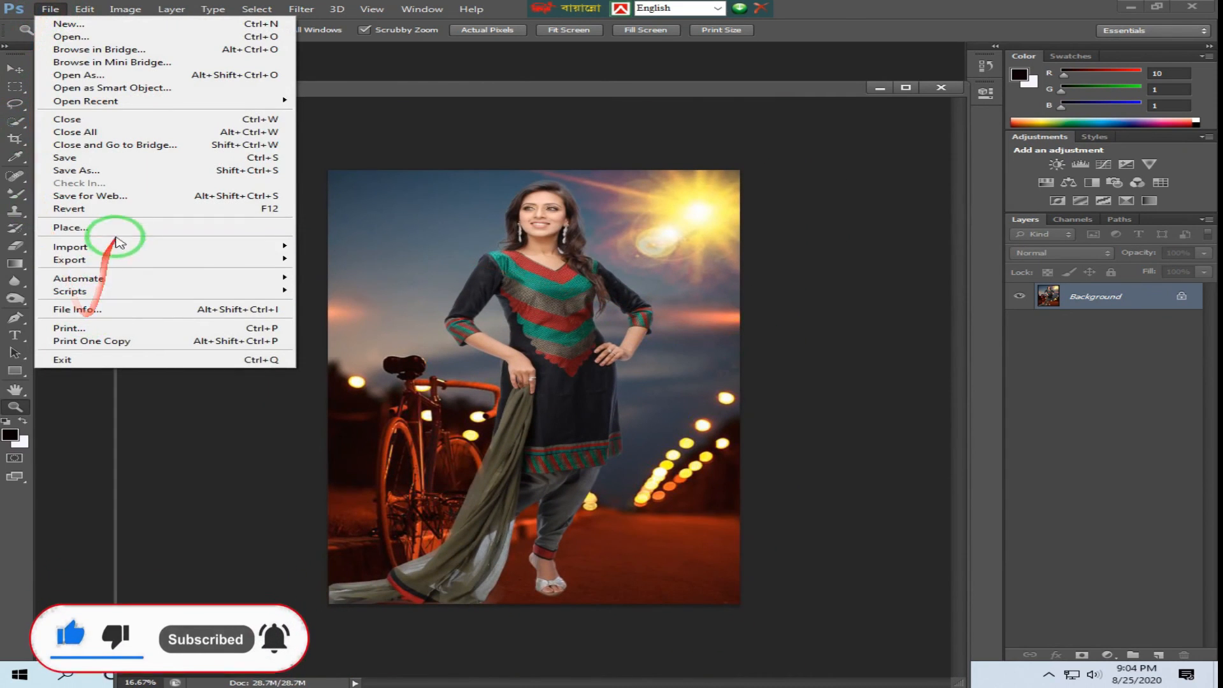
click(110, 158)
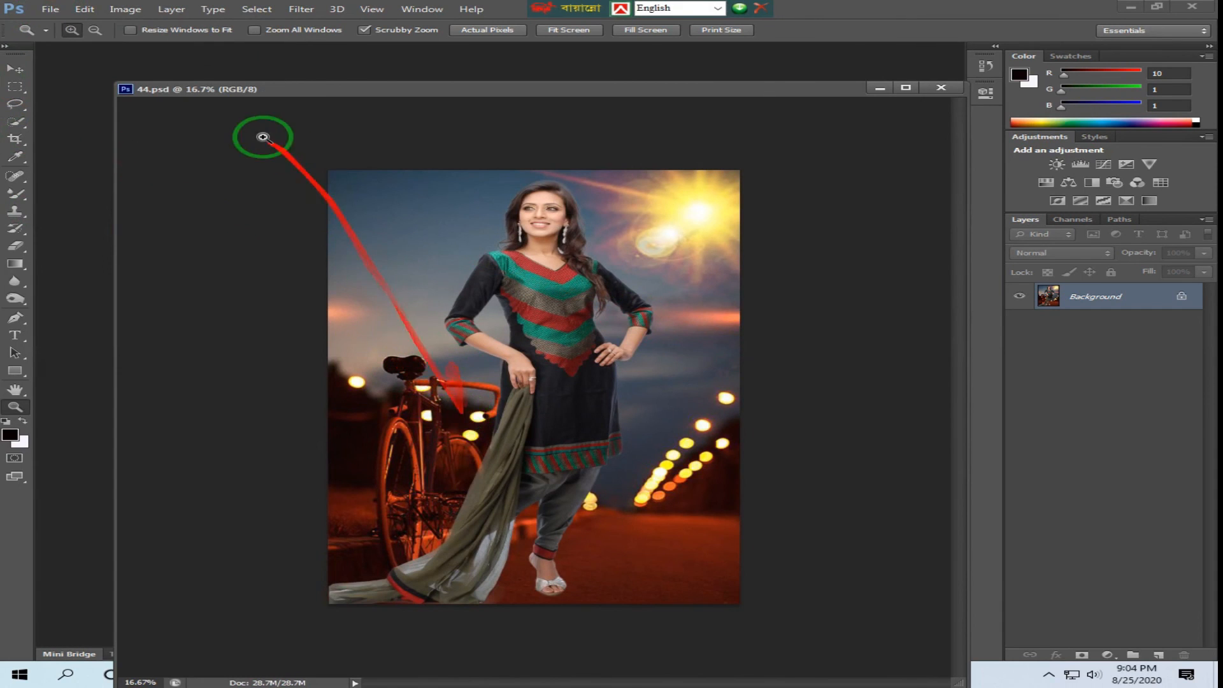
Save the flattened image as a JPEG named 45 in folder 11, at maximum quality 12 with Baseline ("Standard") format.
click(51, 9)
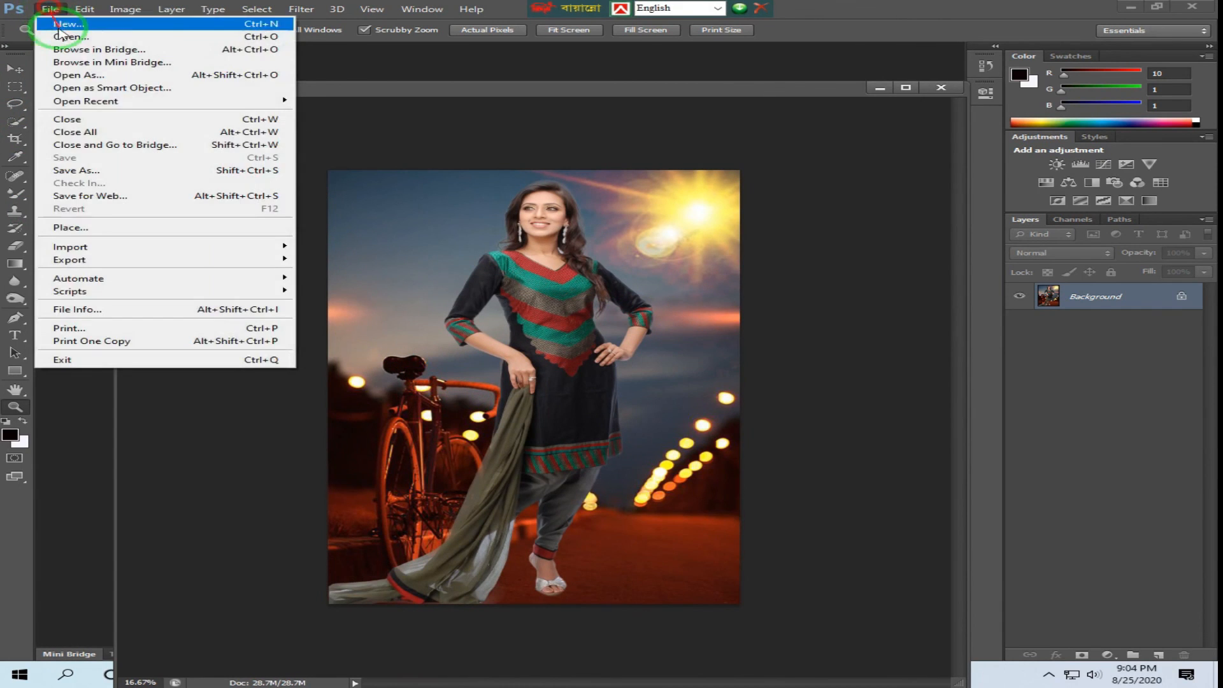
click(148, 171)
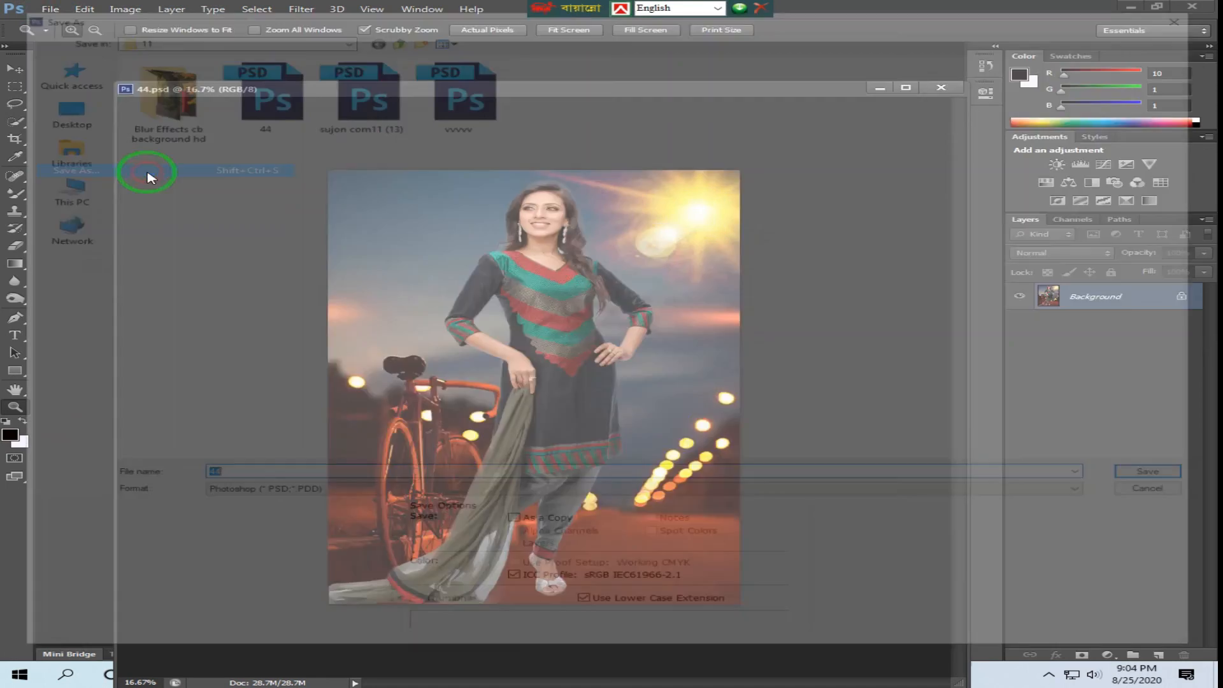
click(289, 471)
click(291, 496)
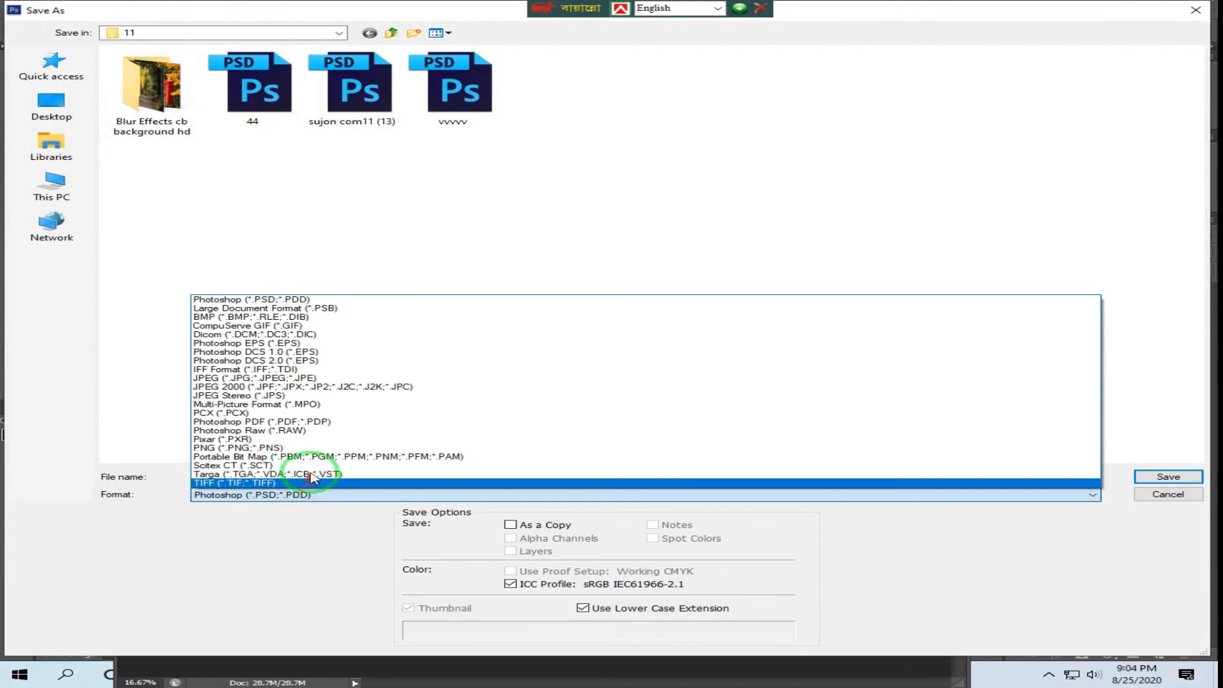
click(313, 378)
double_click(242, 475)
text(45)
click(1165, 477)
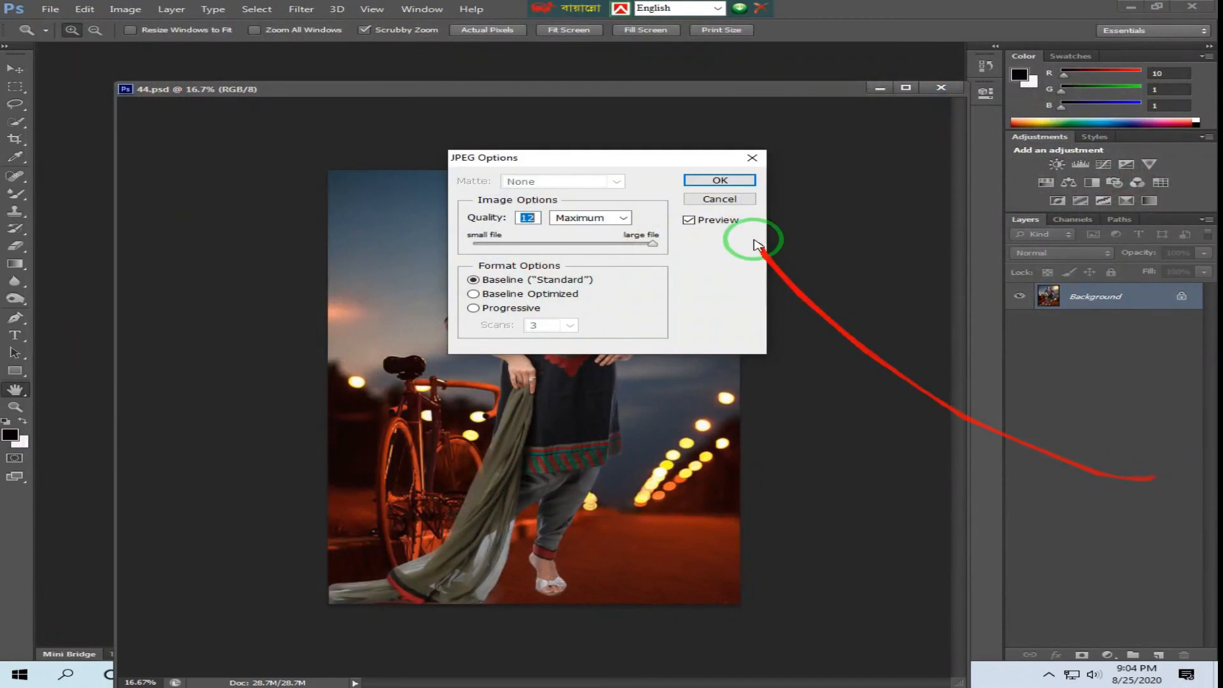
click(719, 181)
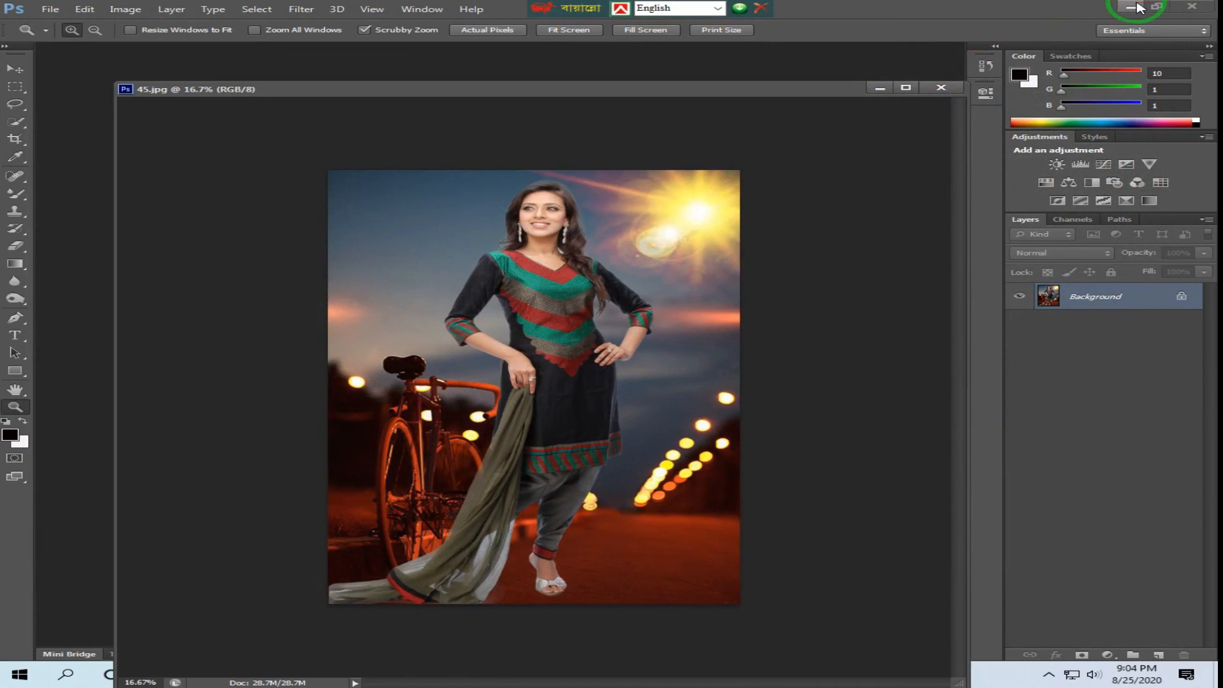
Minimize Photoshop, open folder 11 from the desktop in File Explorer and maximize its window.
click(1130, 7)
double_click(532, 73)
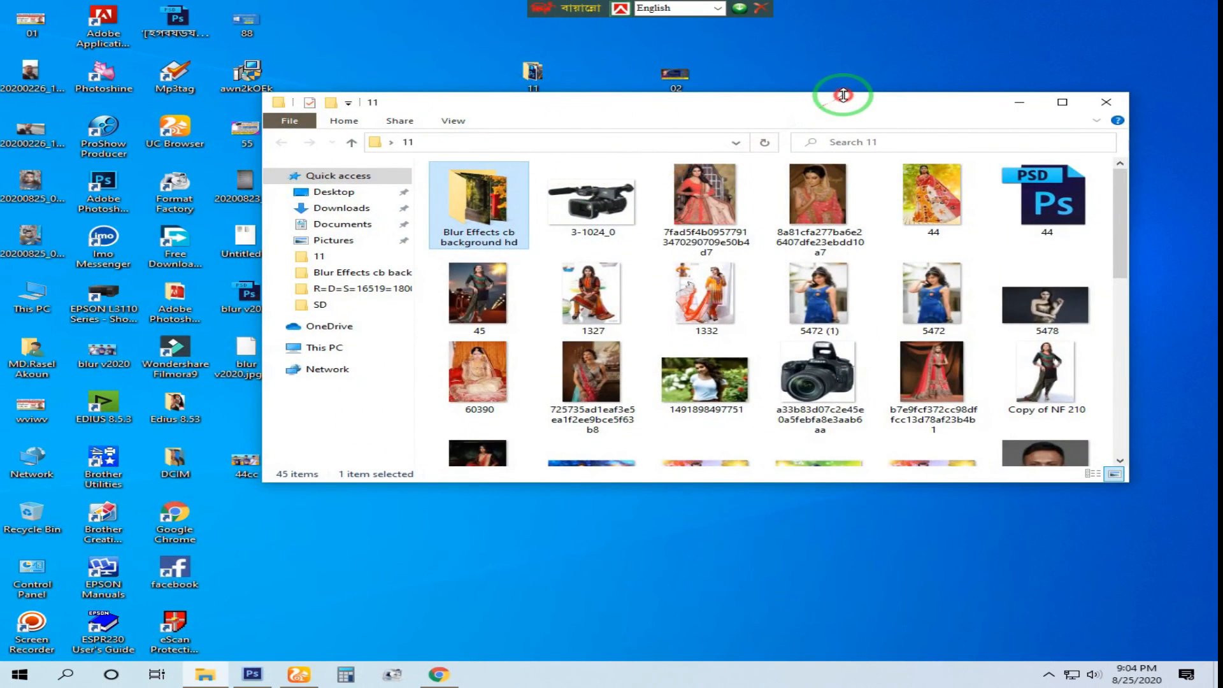
double_click(843, 95)
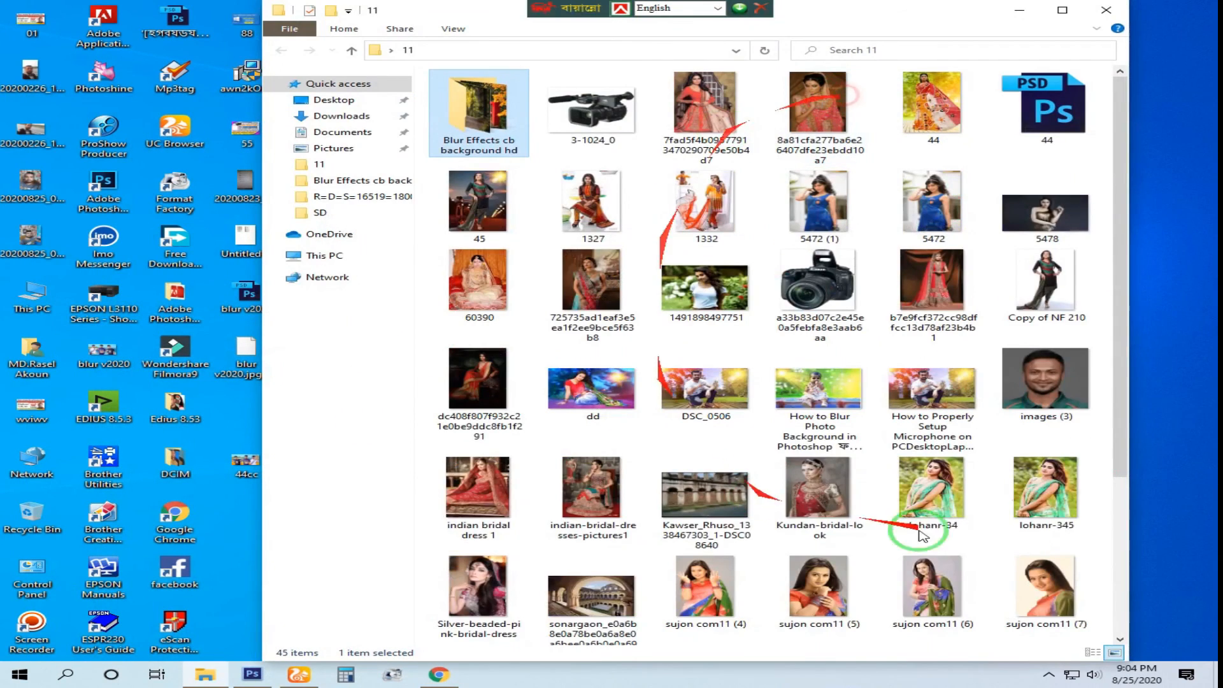
click(1061, 9)
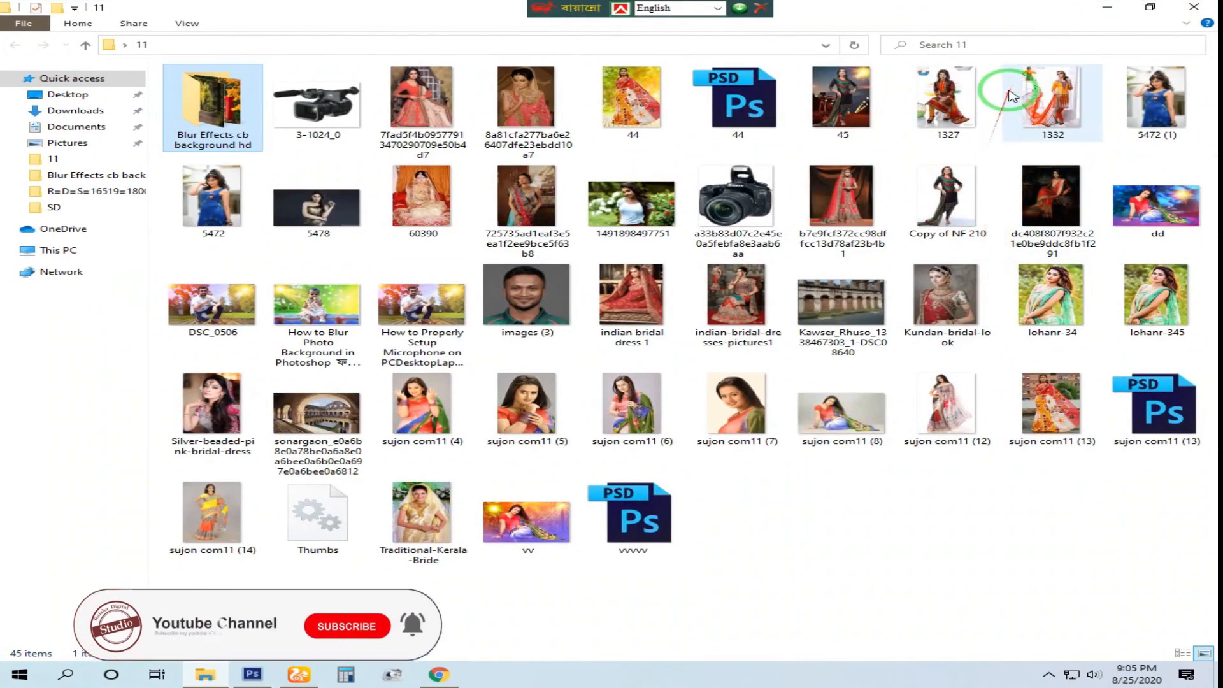
View the original photo Copy of NF 210, close it, and open the exported image 45 for comparison.
click(961, 202)
double_click(963, 204)
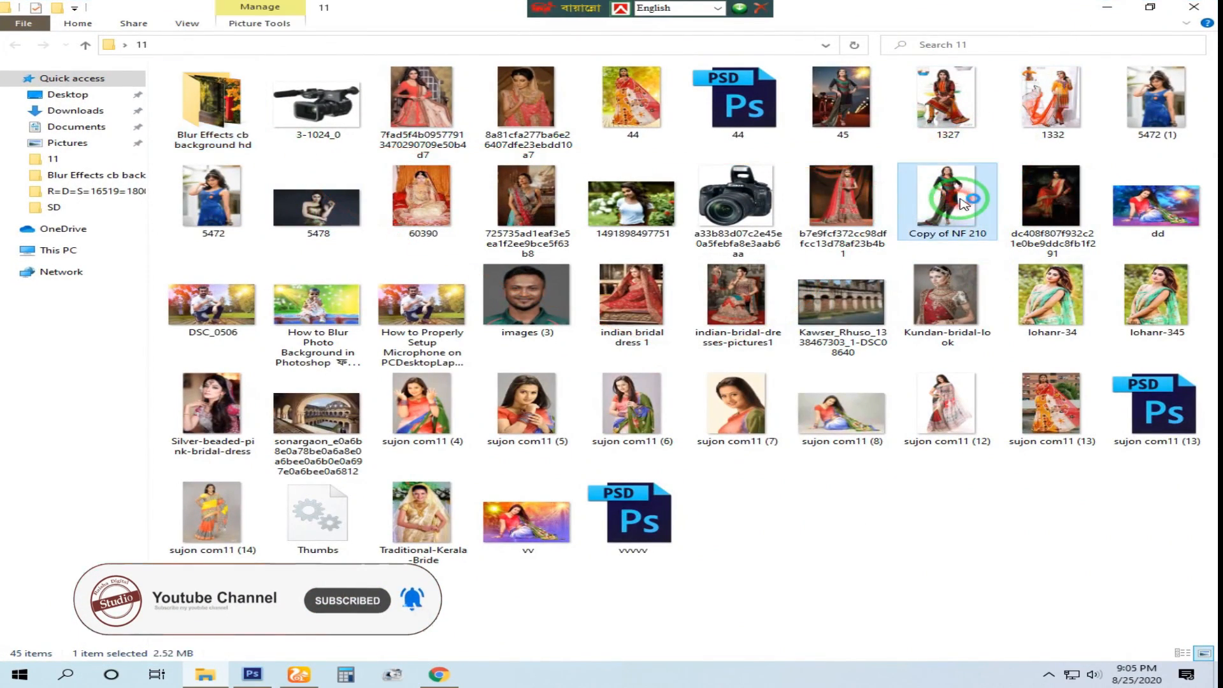
click(1209, 11)
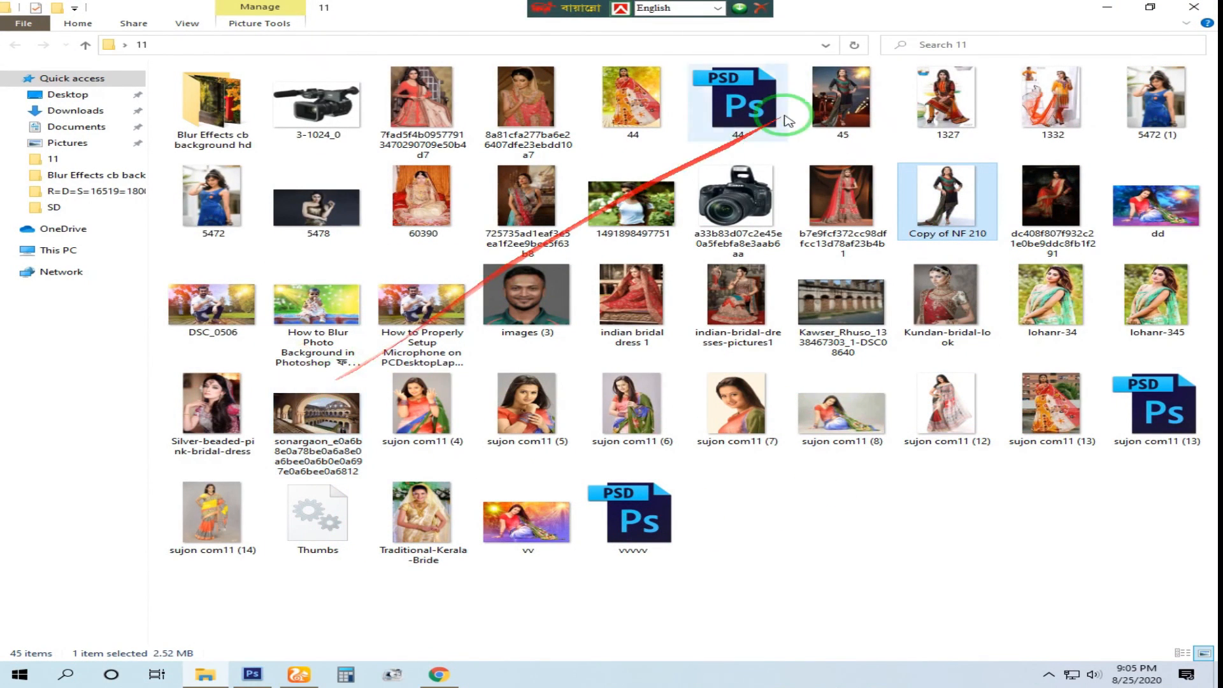
double_click(831, 107)
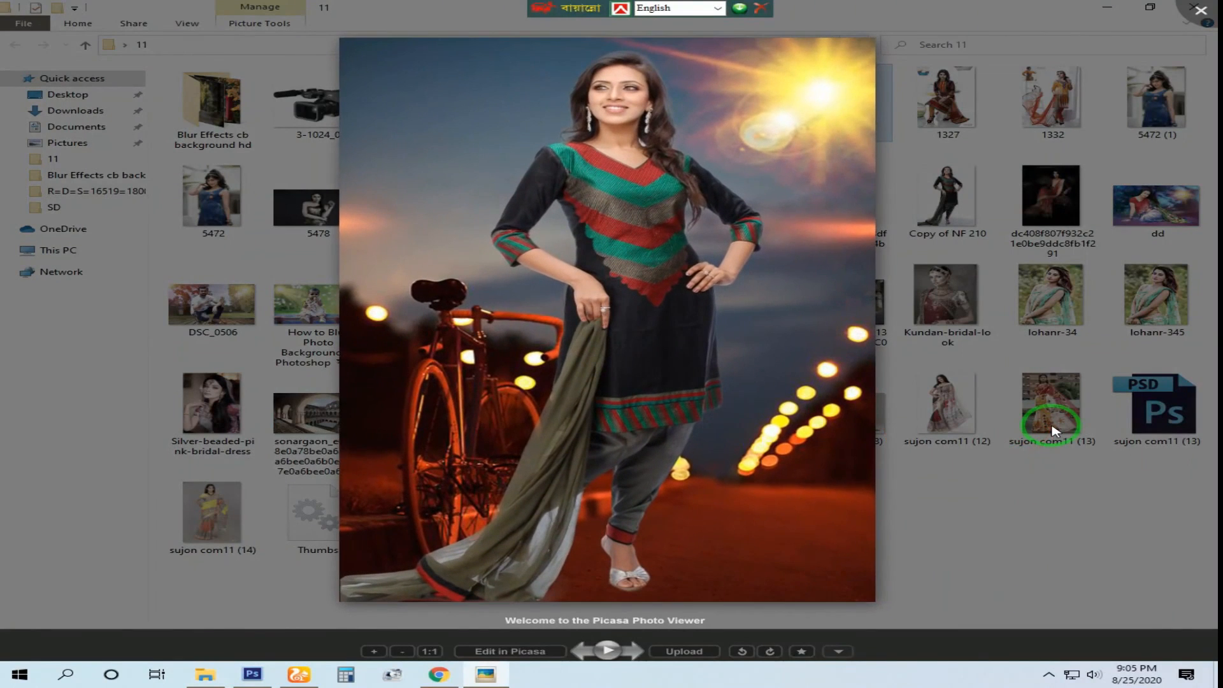